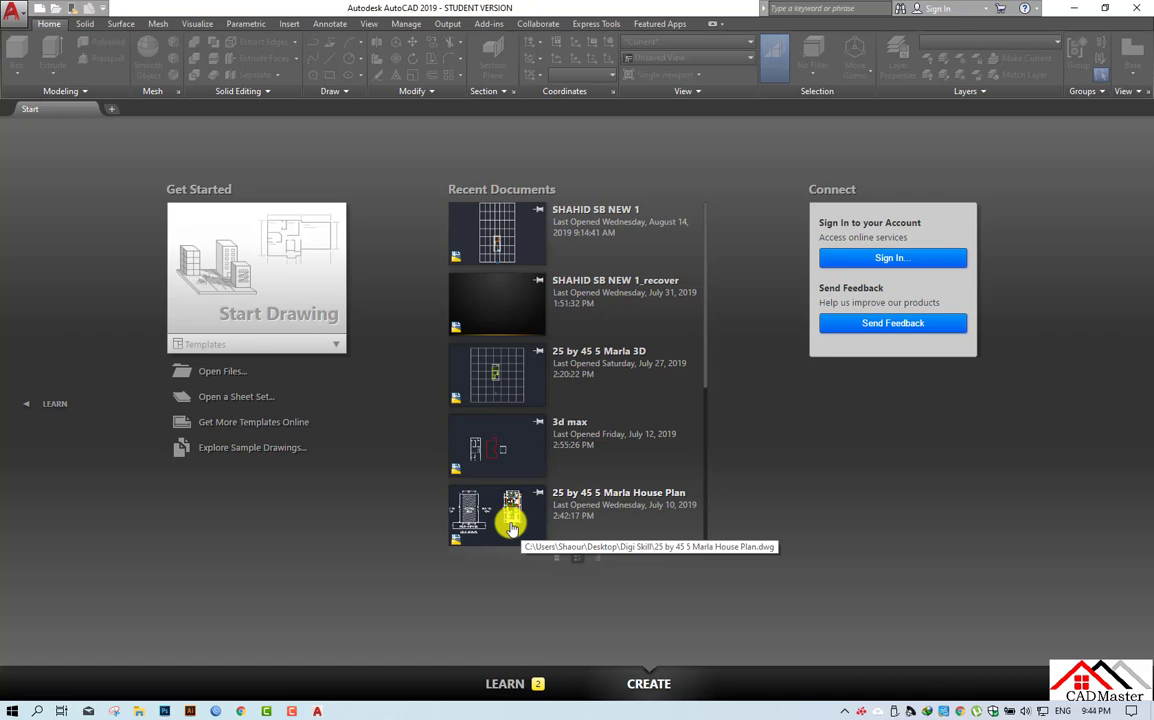
Start a new drawing and set its insertion scale units to Meters in the drawing units settings.
click(285, 272)
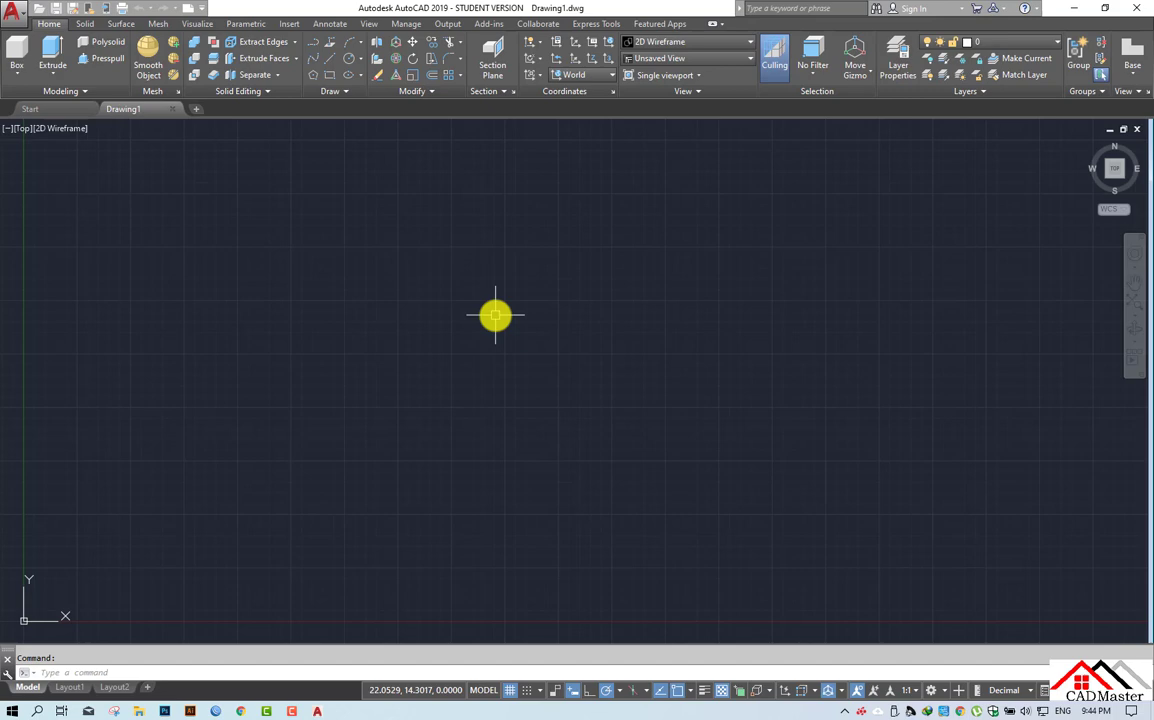
key(Escape)
text(un)
key(Escape)
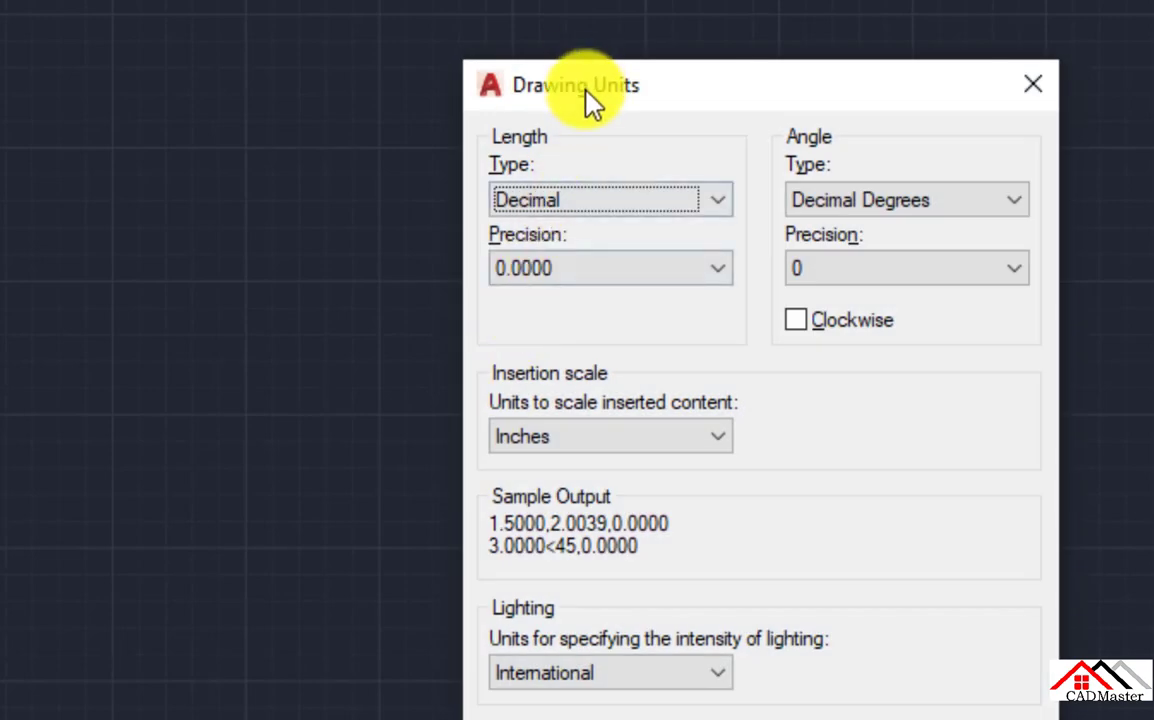
drag(584, 91, 380, 87)
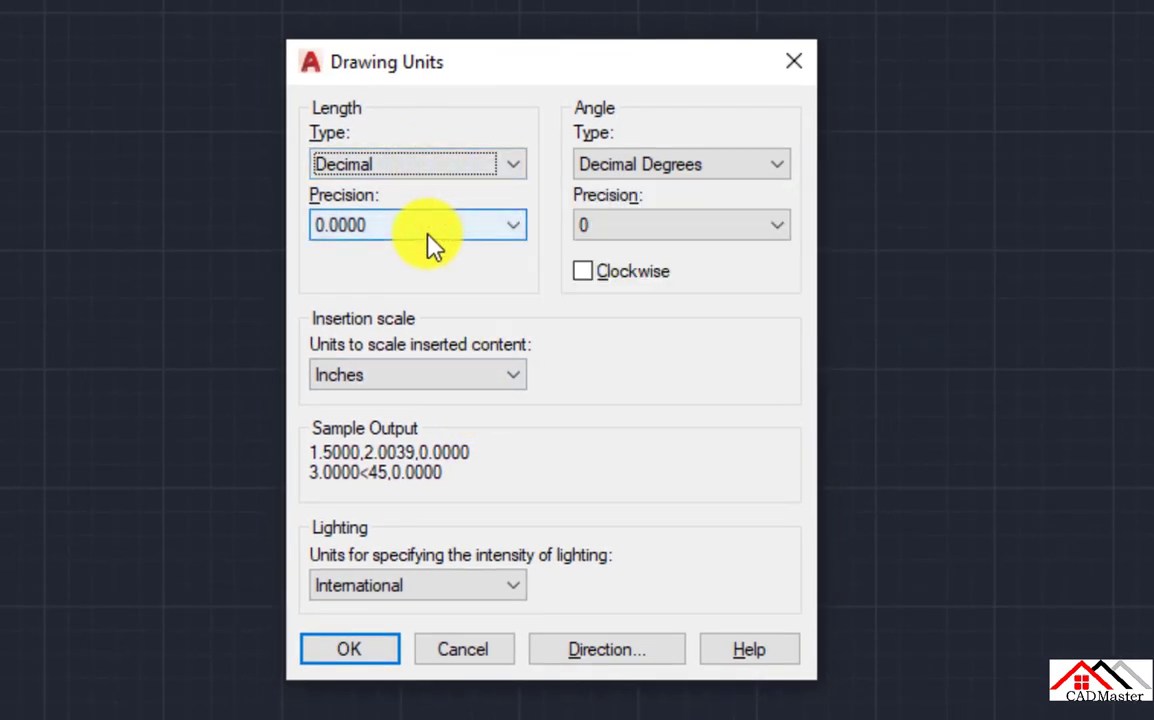
click(451, 372)
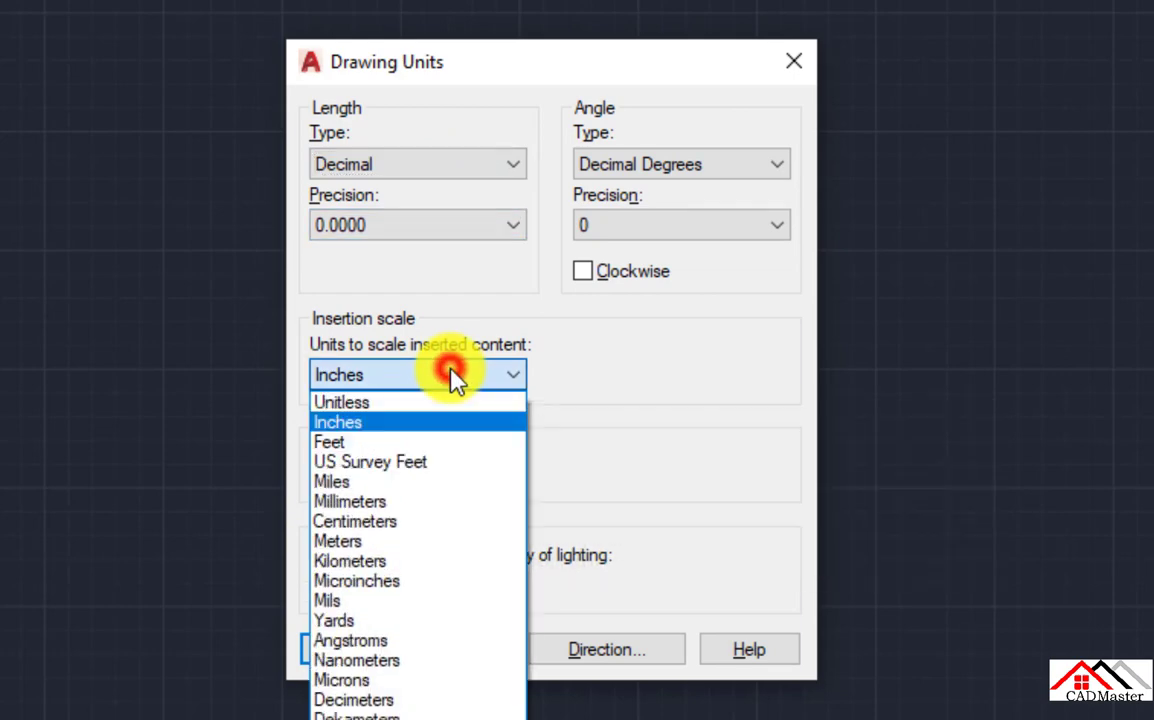
click(432, 548)
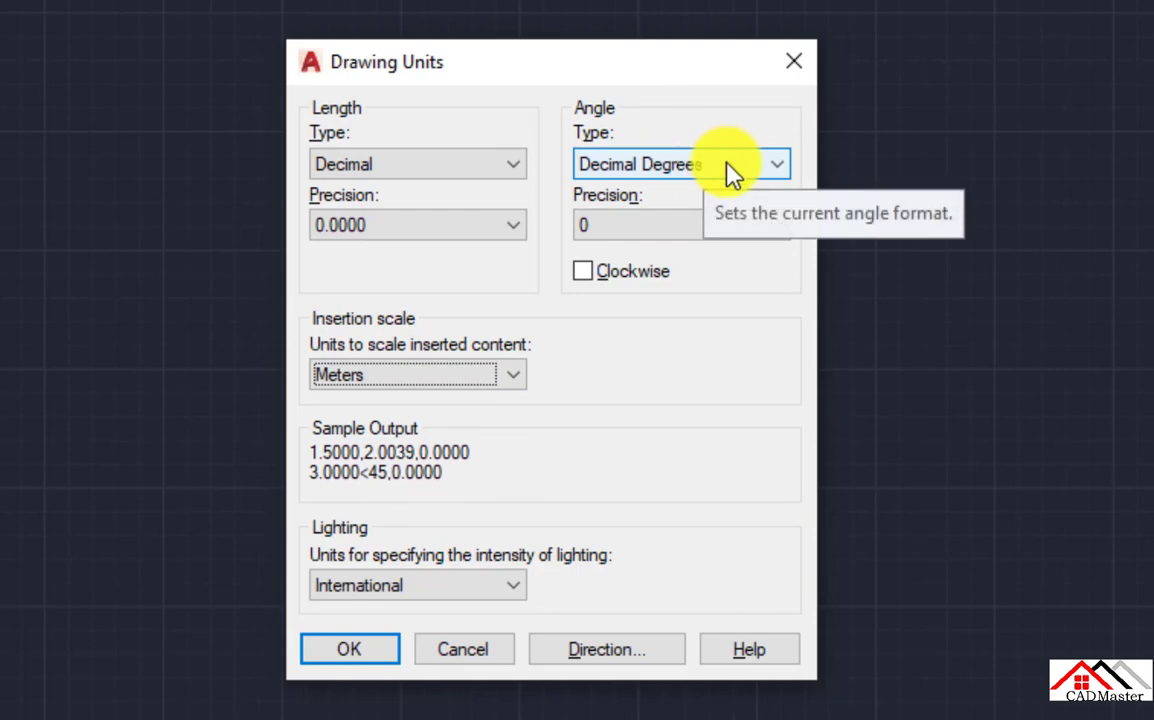
Set the angle type to Deg/Min/Sec with precision 0d00'00" and measure positive angles clockwise.
click(757, 166)
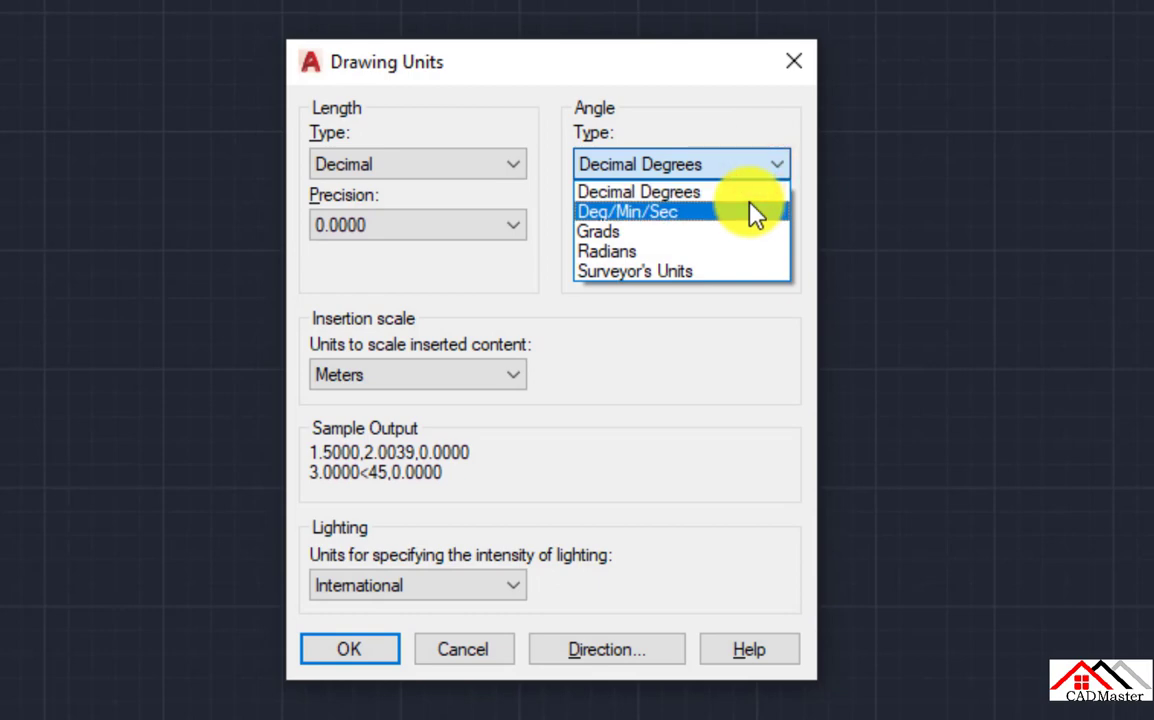
click(757, 213)
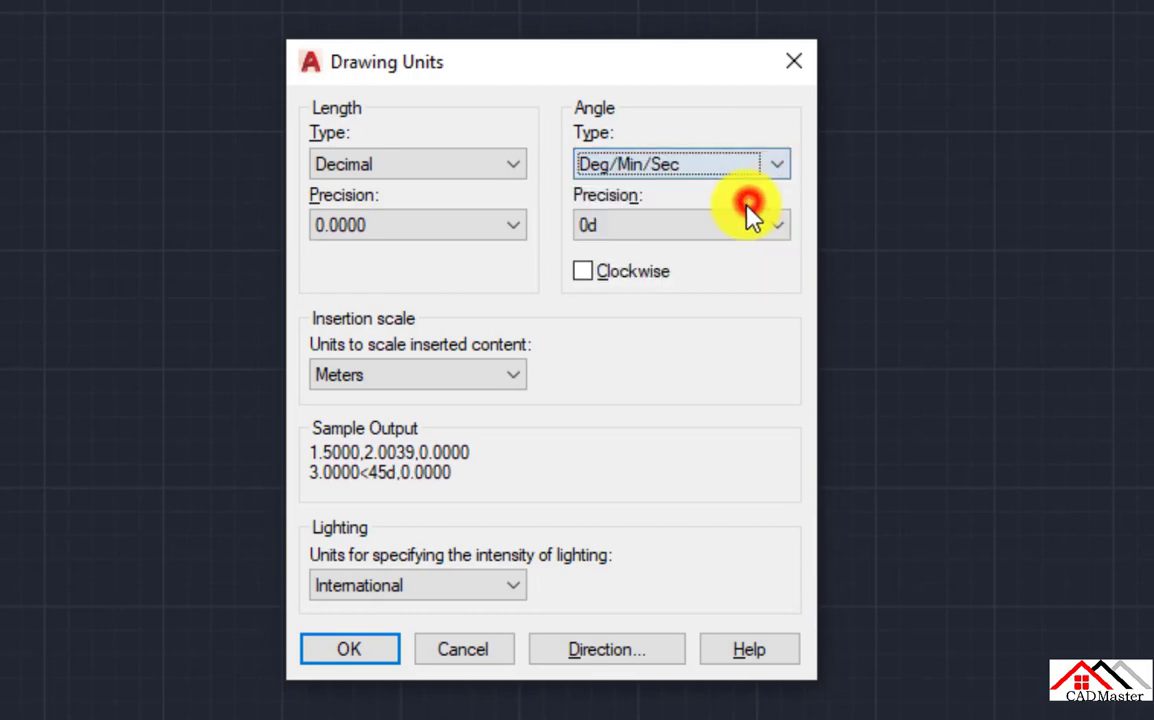
click(741, 226)
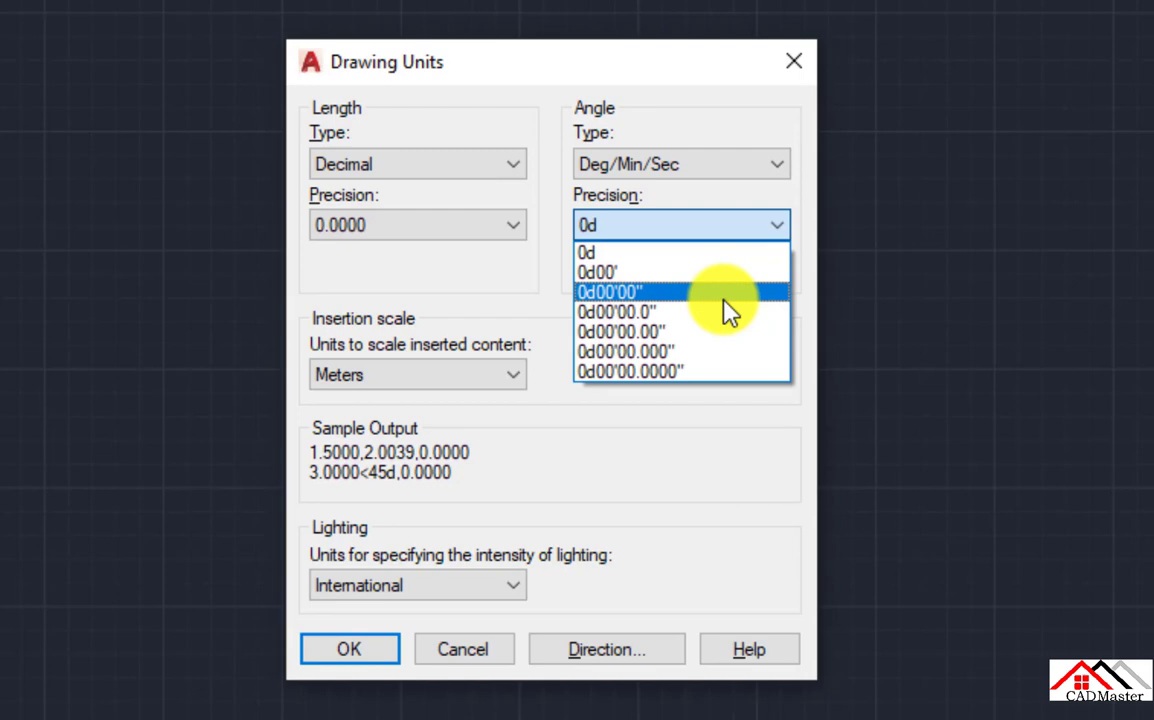
click(724, 293)
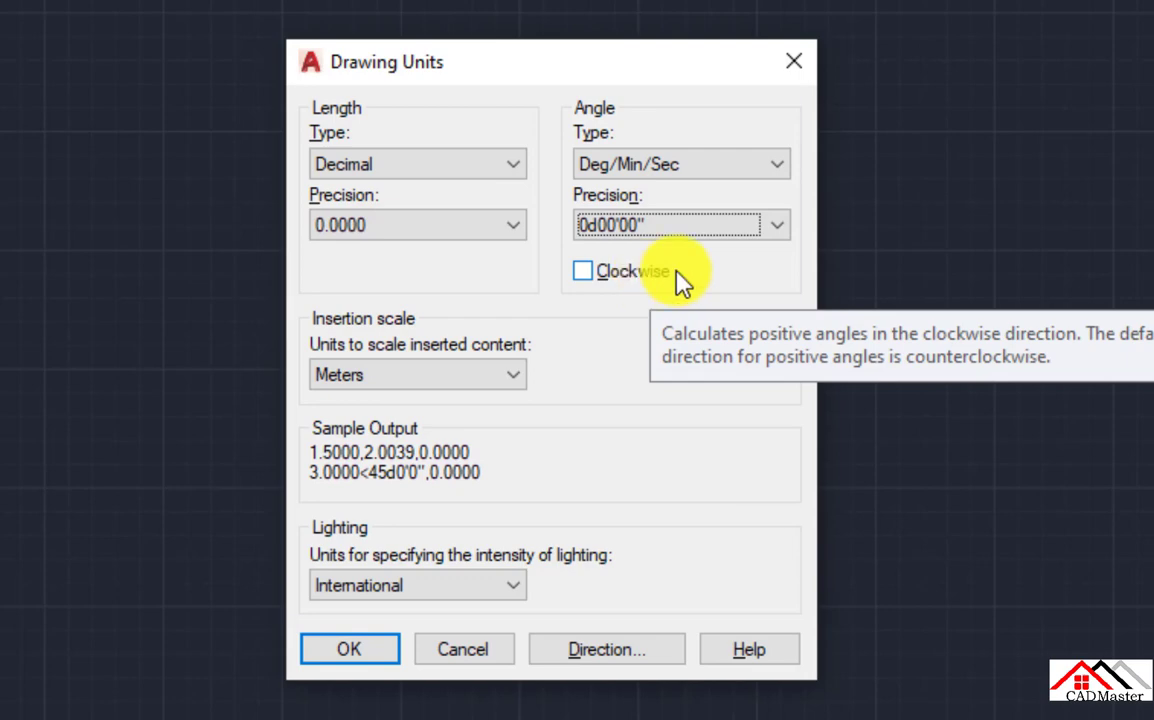
click(650, 280)
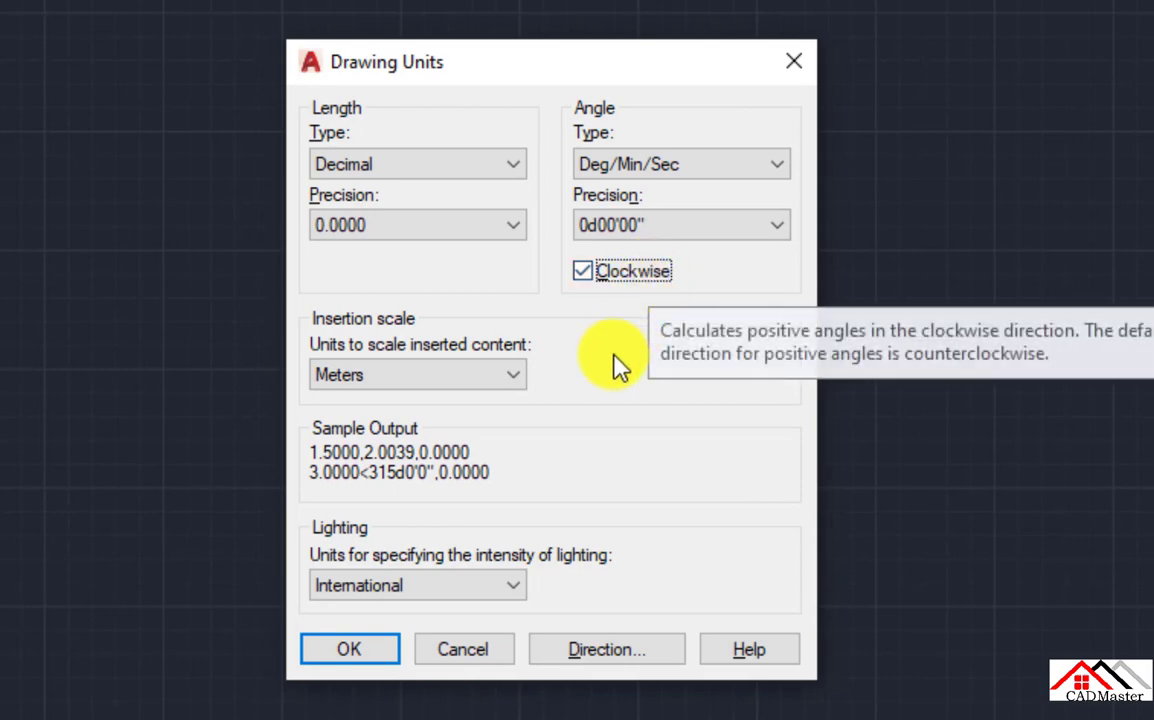
Set the base angle direction to North and apply the drawing units.
click(605, 660)
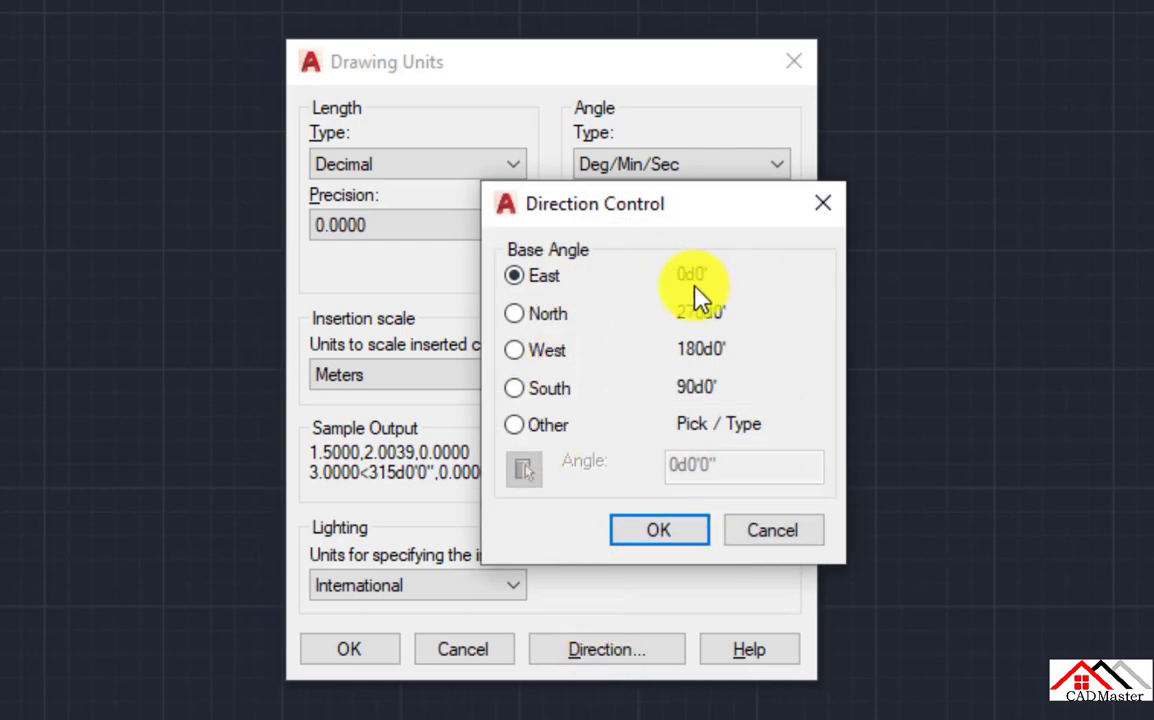
click(545, 316)
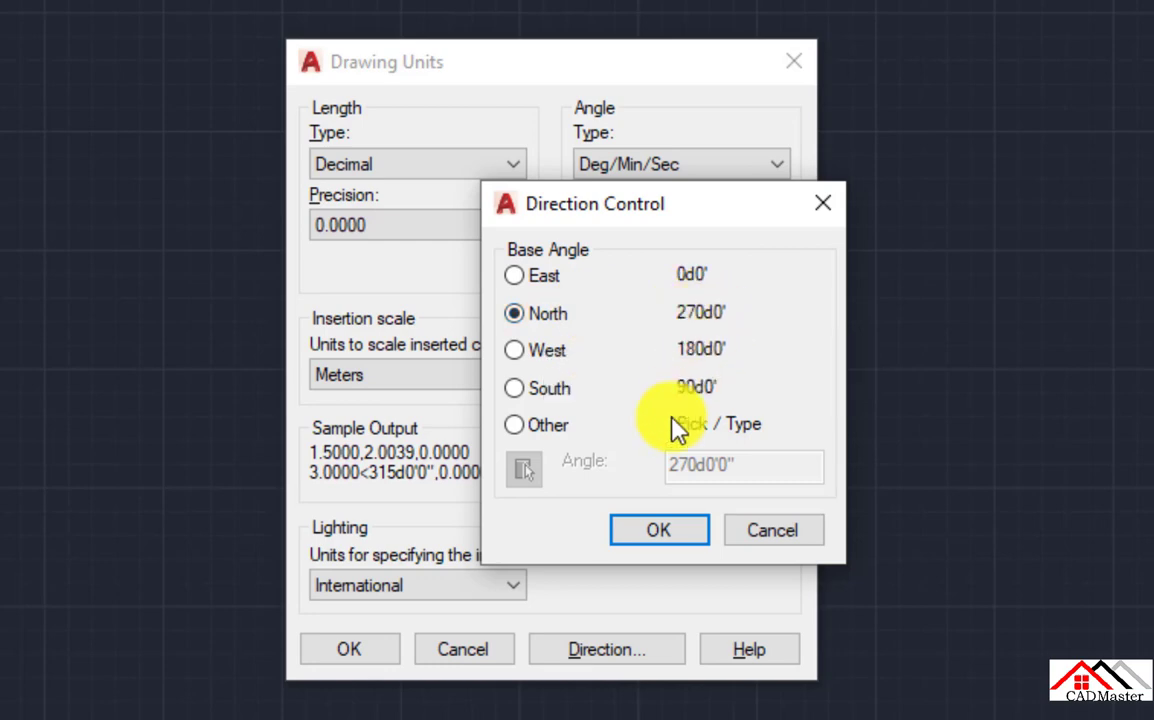
click(632, 535)
click(384, 652)
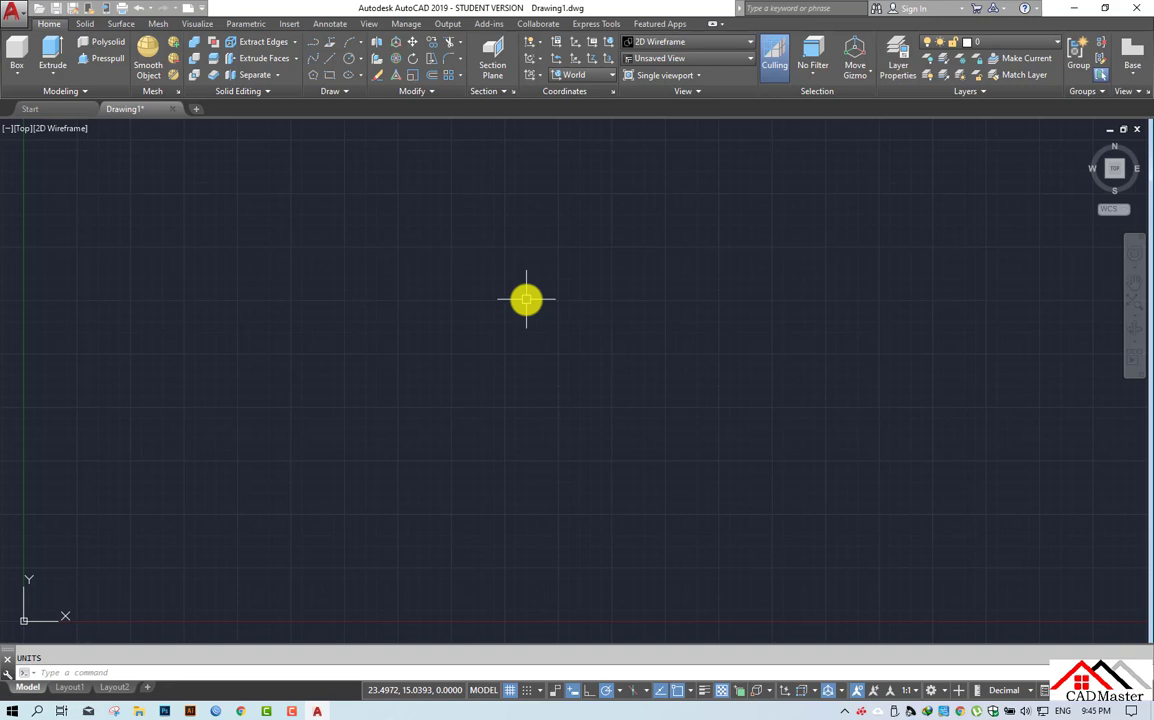
Draw a line 50 units long at an angle of 45d30'30" from a freely picked start point.
text(l)
key(Return)
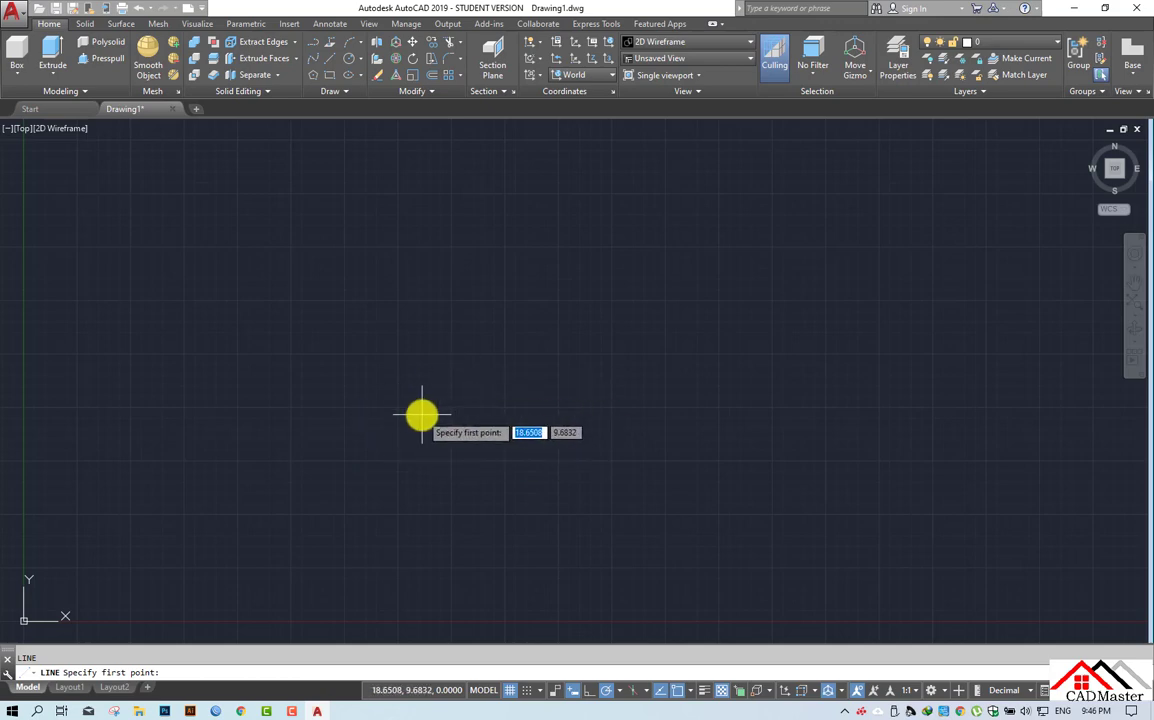
click(419, 432)
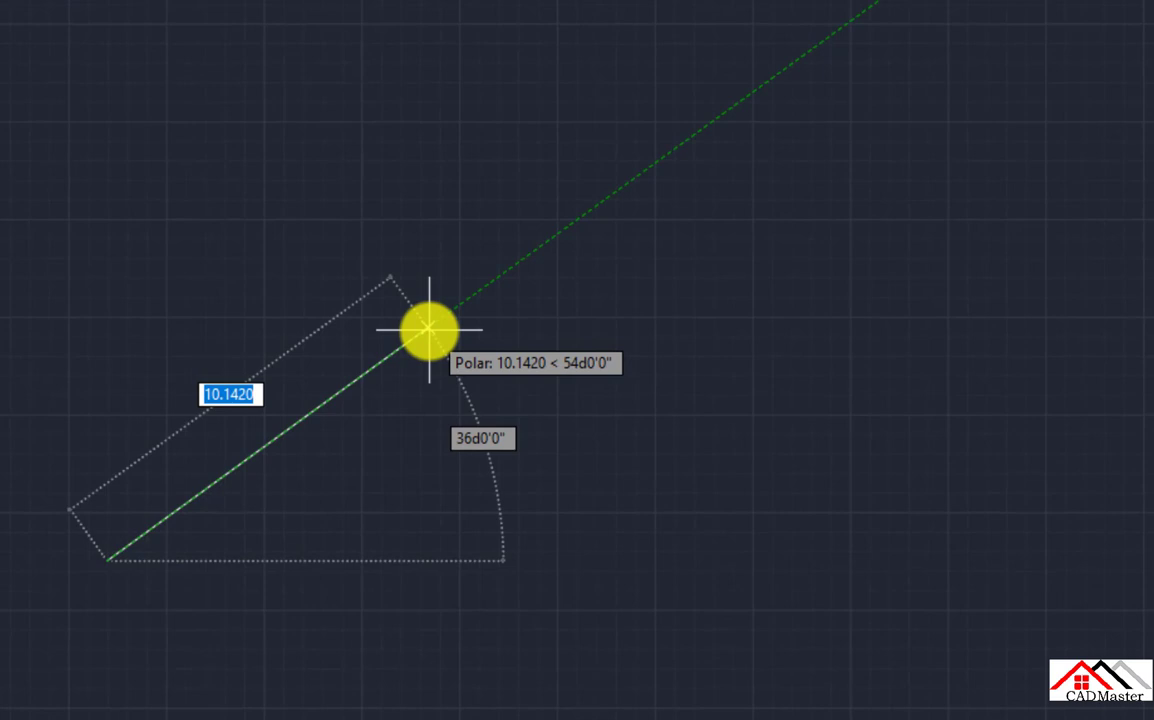
key(F8)
key(F8)
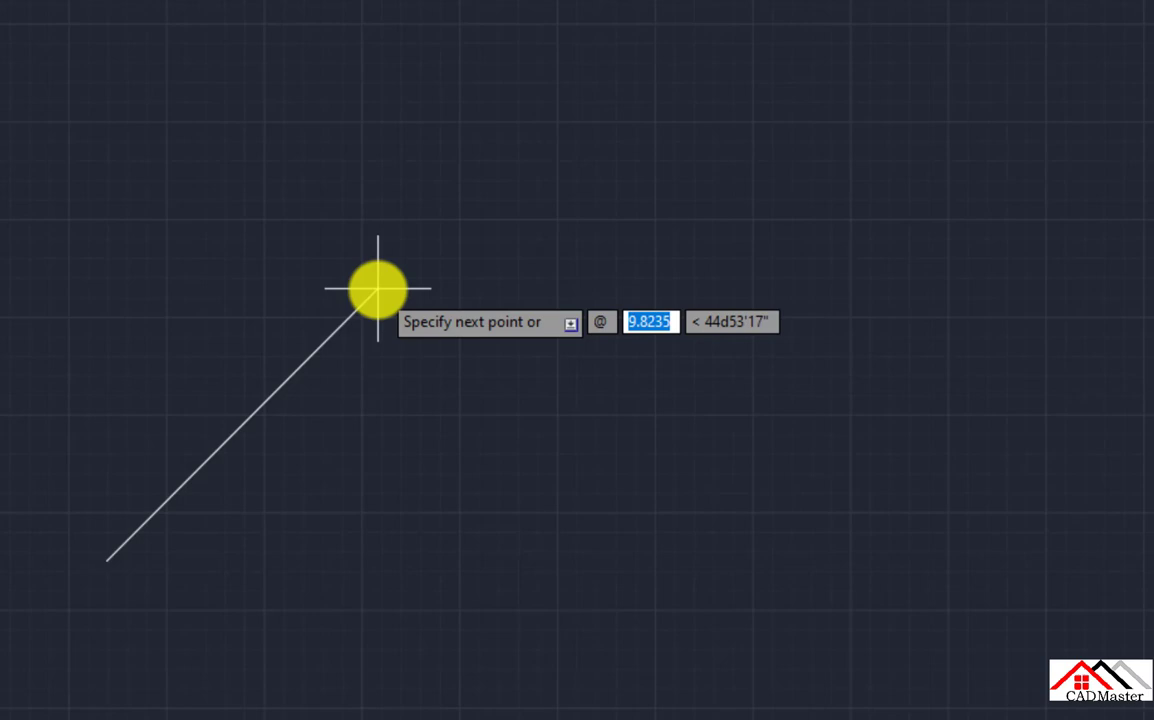
text(50)
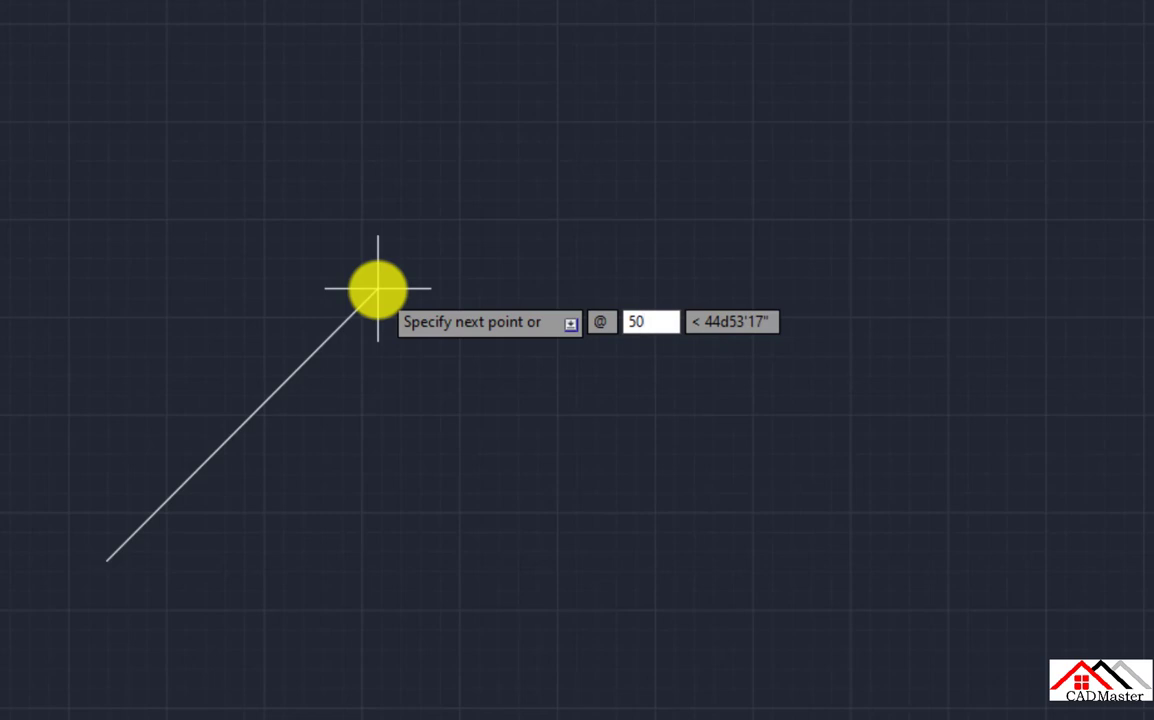
key(Tab)
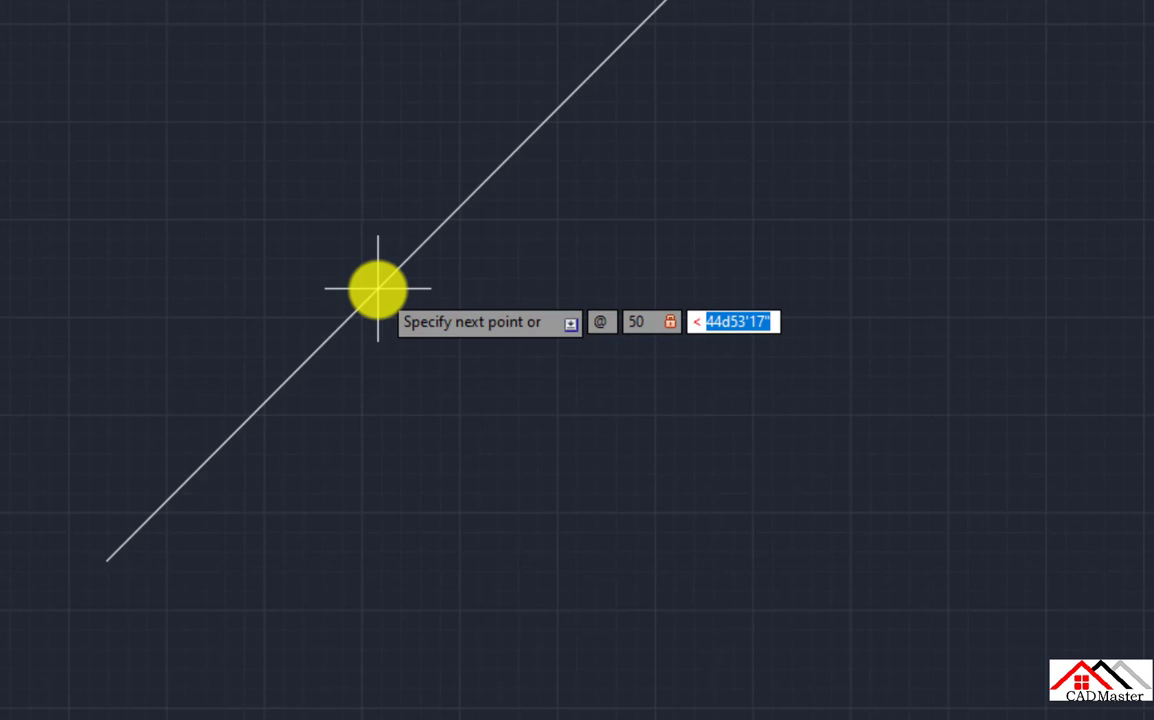
text(45d)
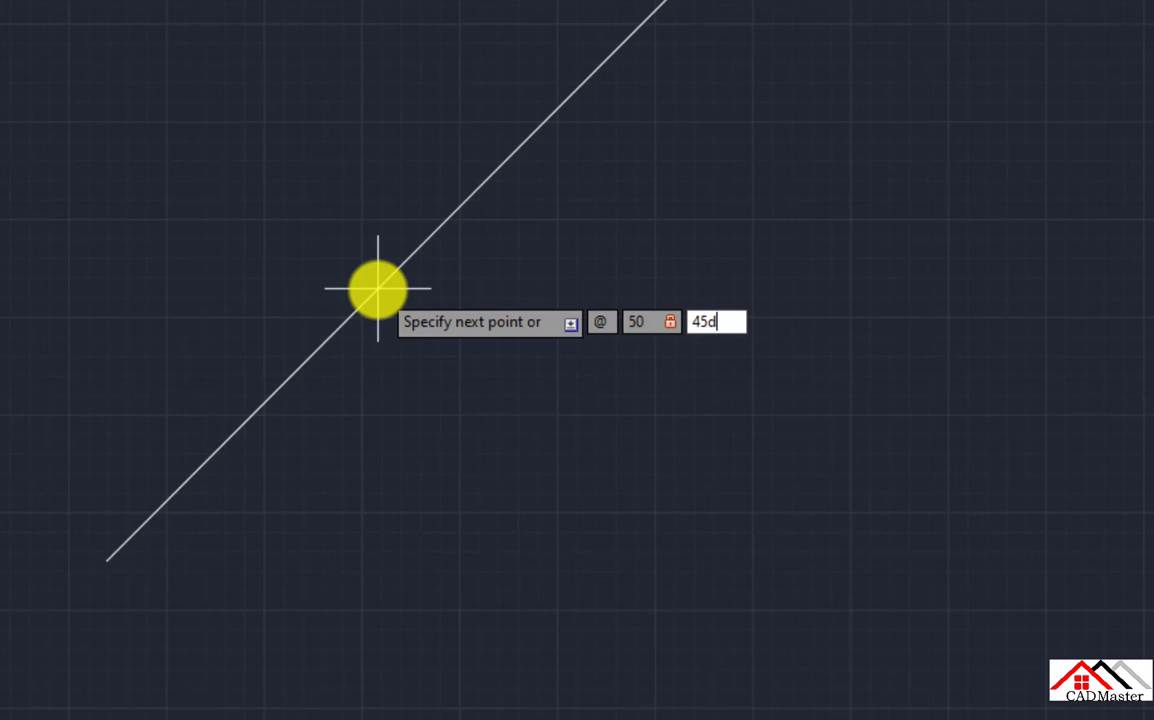
text(30')
text(30")
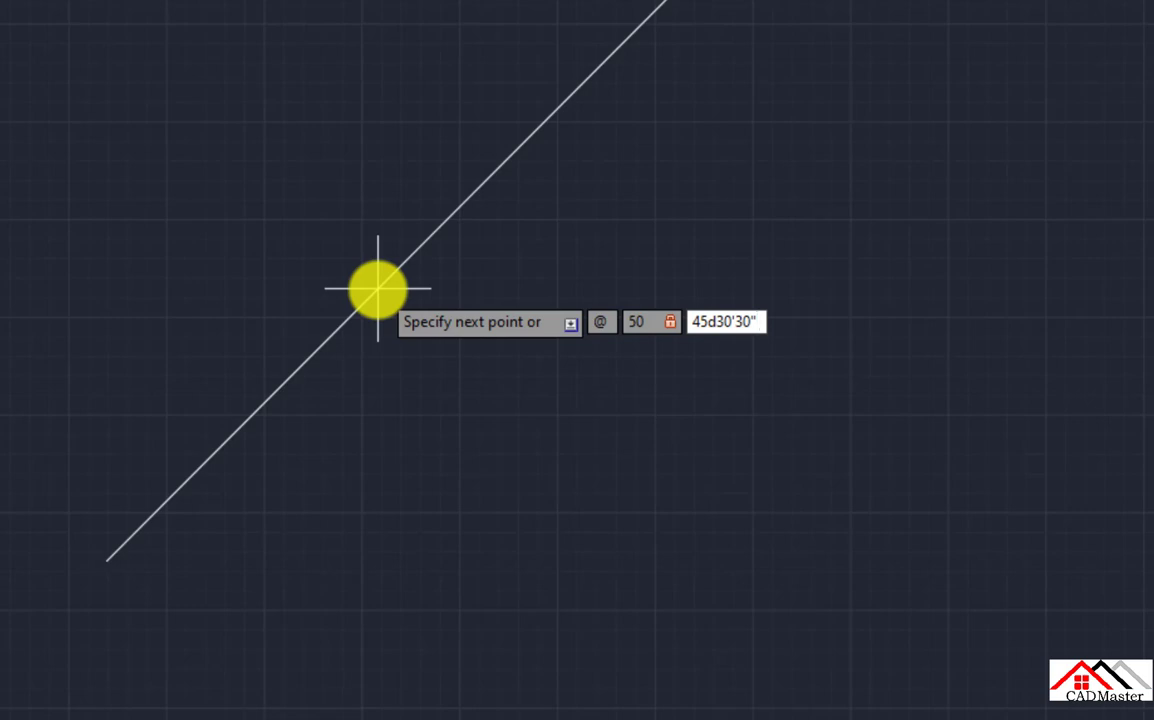
key(Return)
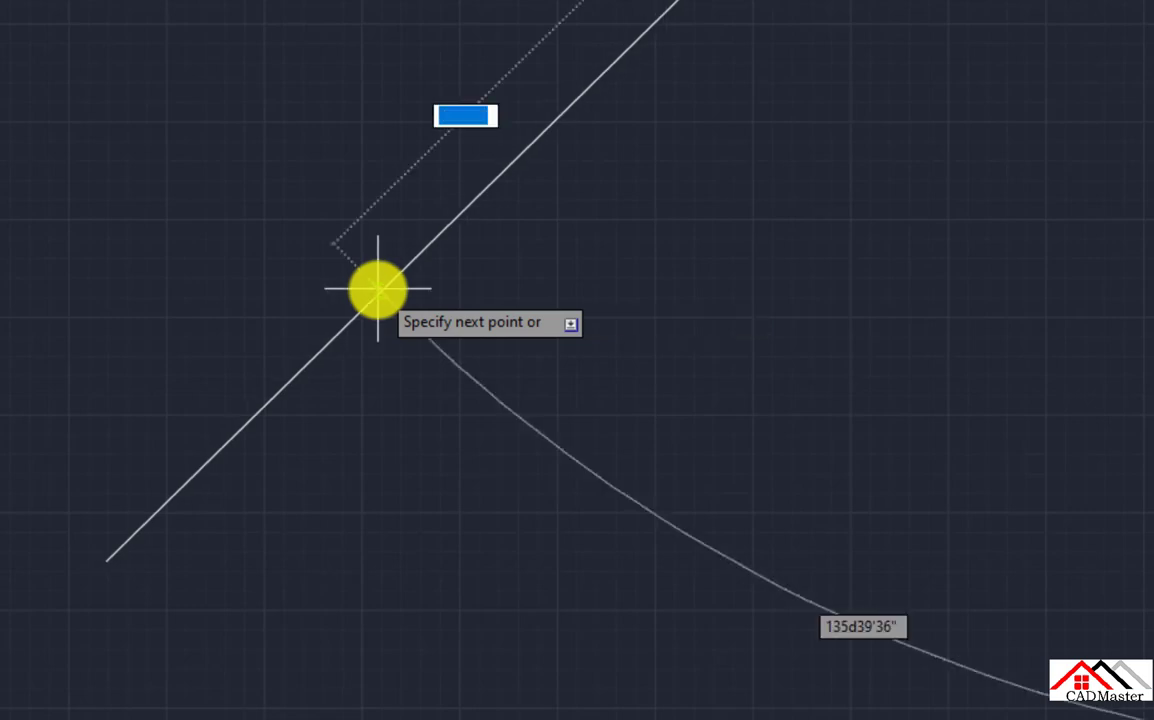
key(Escape)
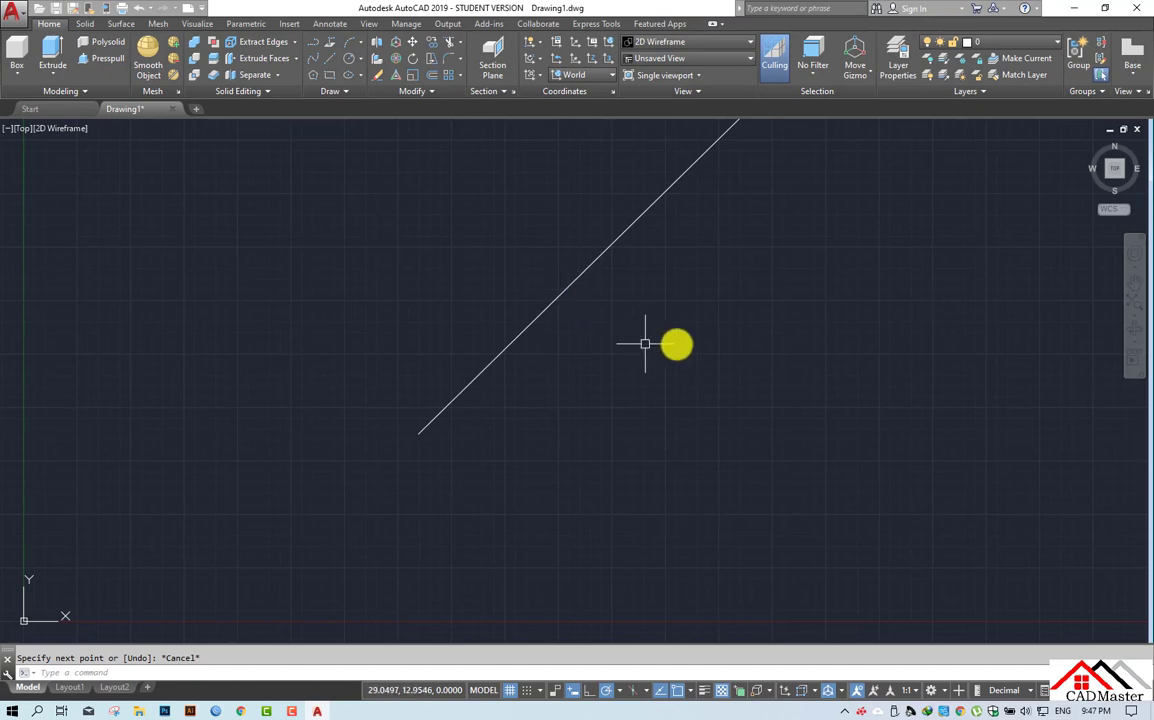
Draw a second line from the upper end of the first, 50 units long at 300d17'25".
click(1134, 302)
scroll(525, 343, down, 2)
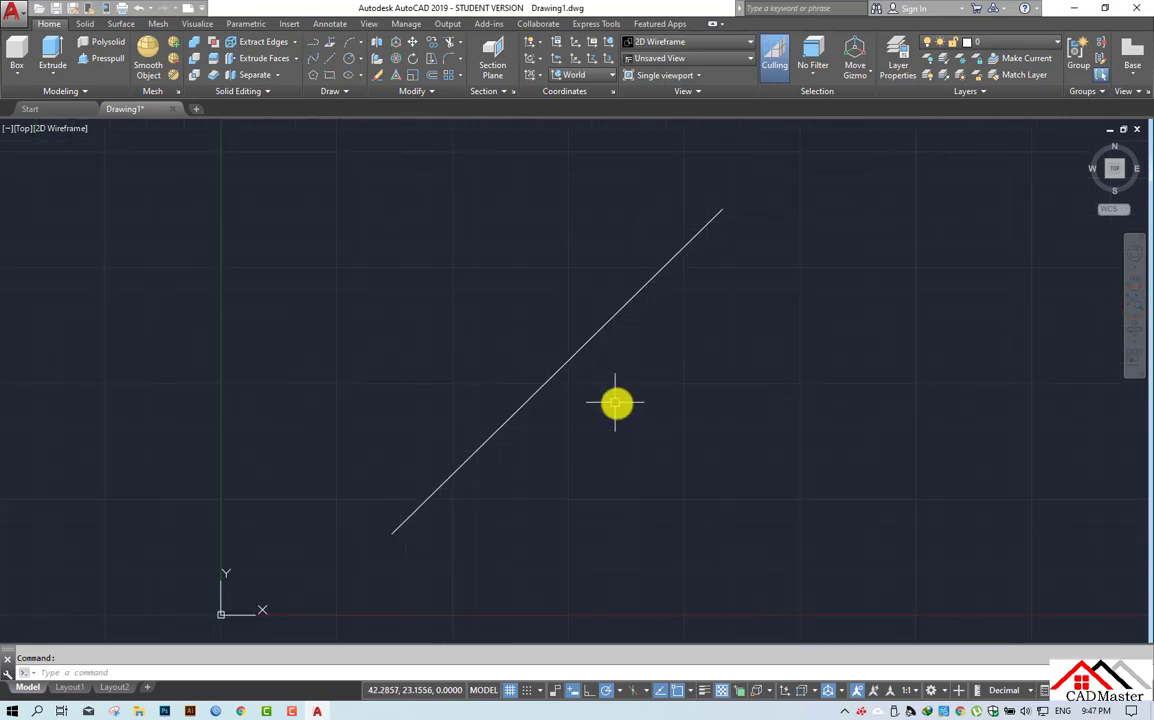
scroll(616, 403, down, 3)
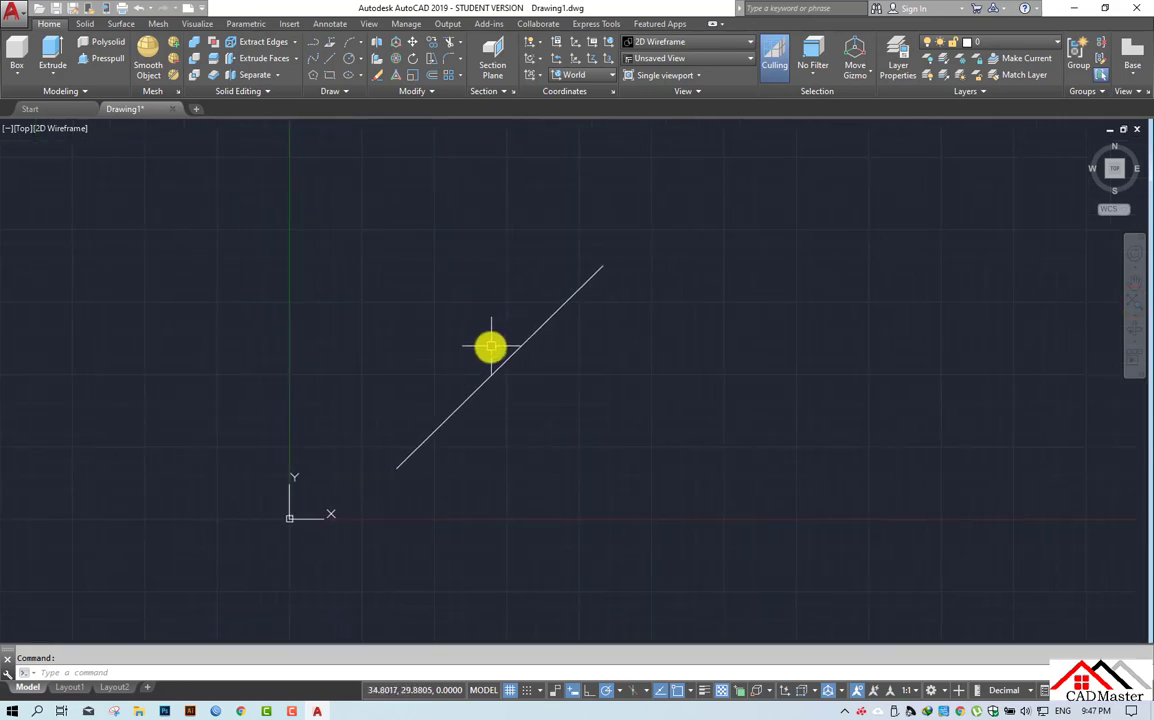
middle_drag(490, 347, 485, 377)
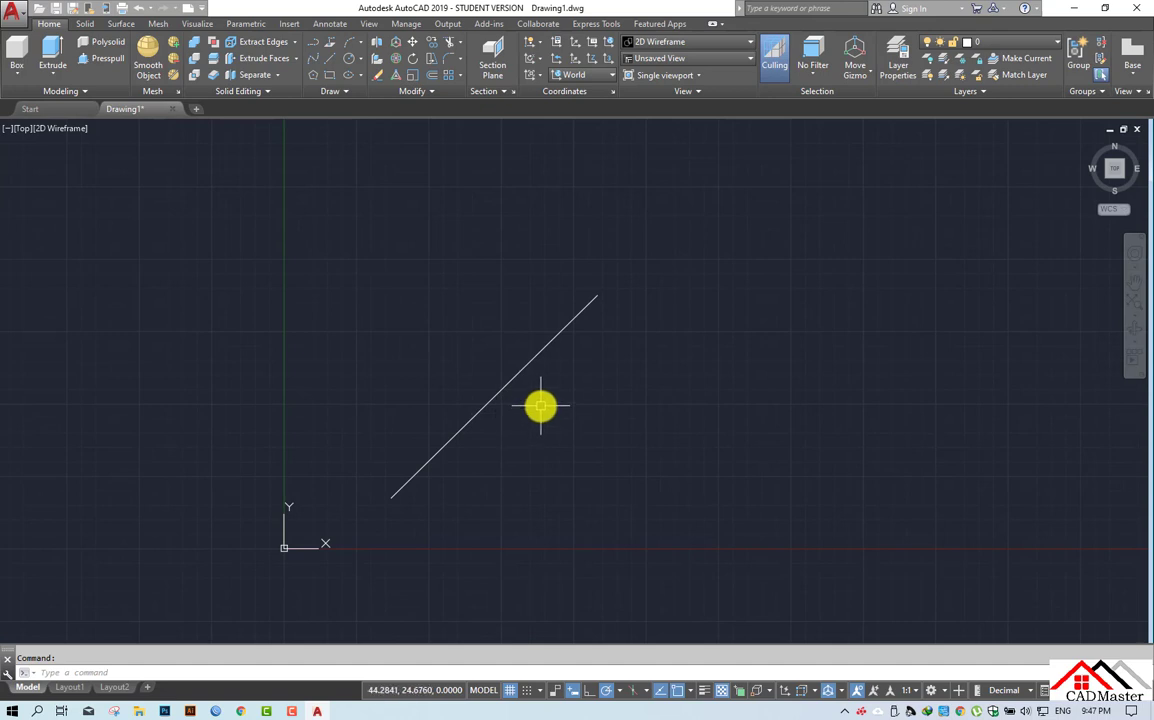
middle_drag(626, 317, 551, 417)
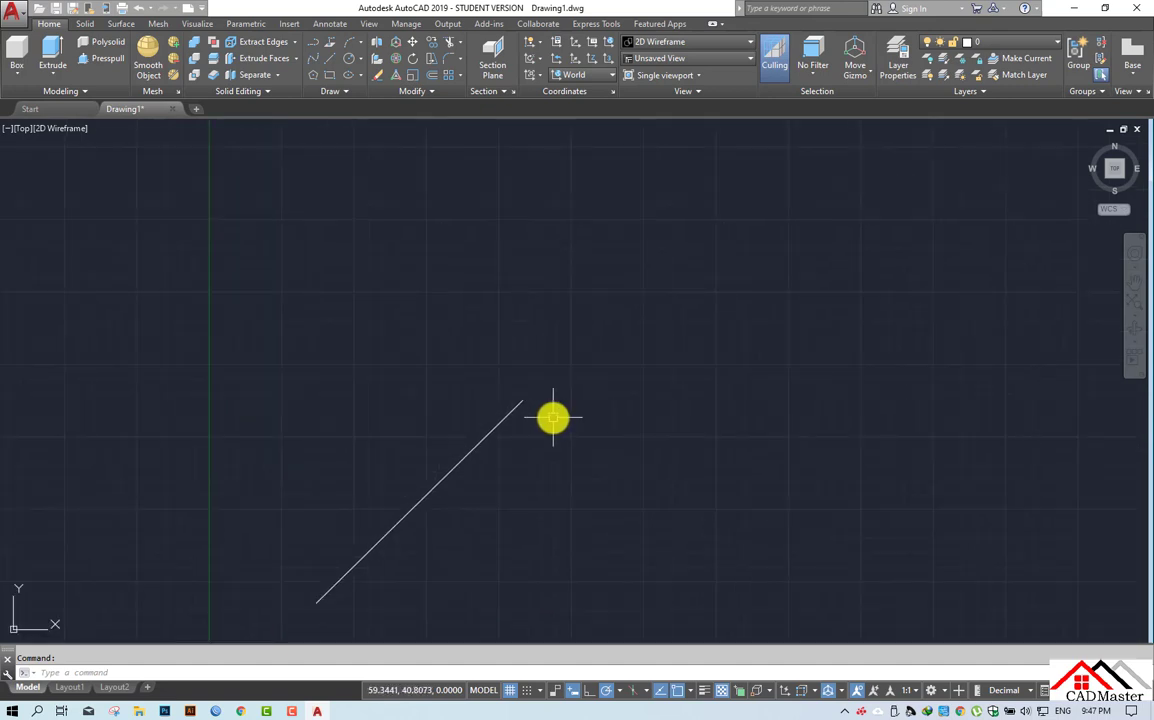
key(Return)
click(520, 401)
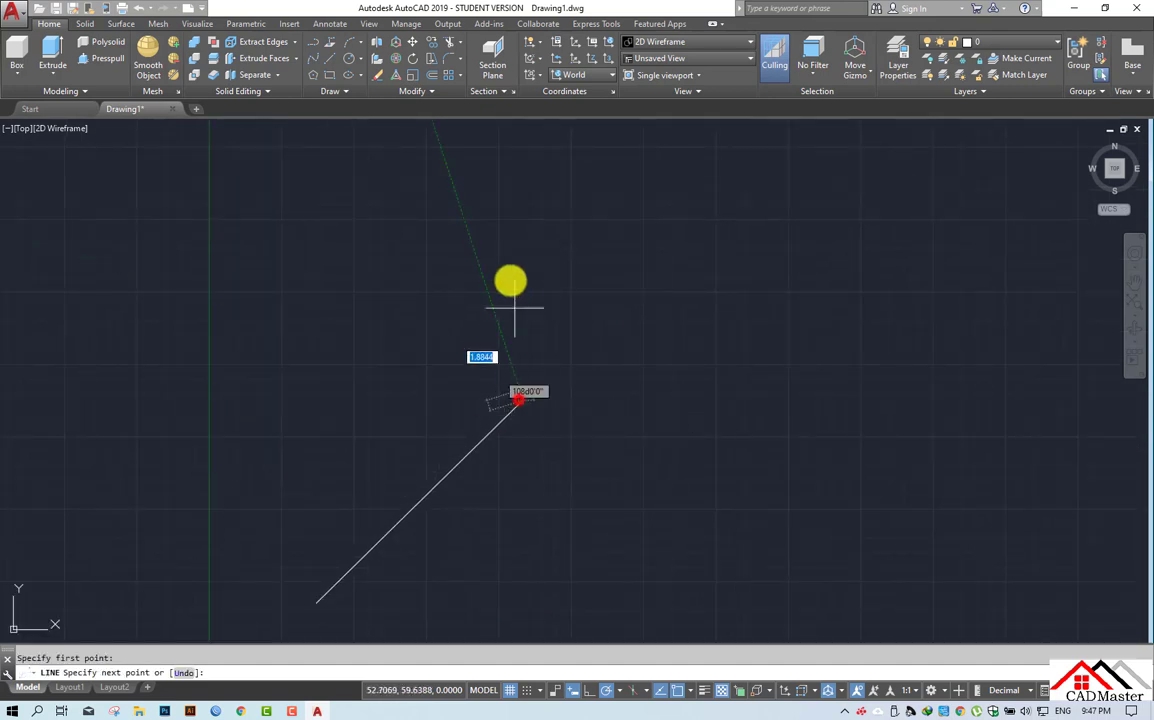
middle_click(502, 238)
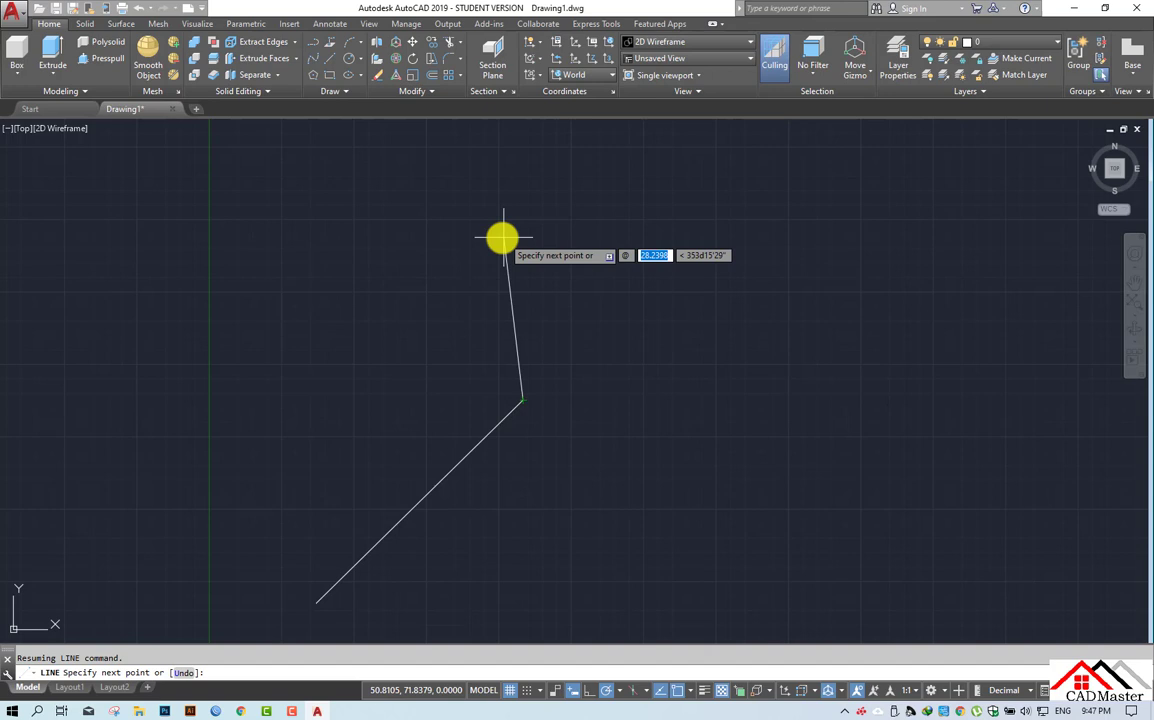
text(50)
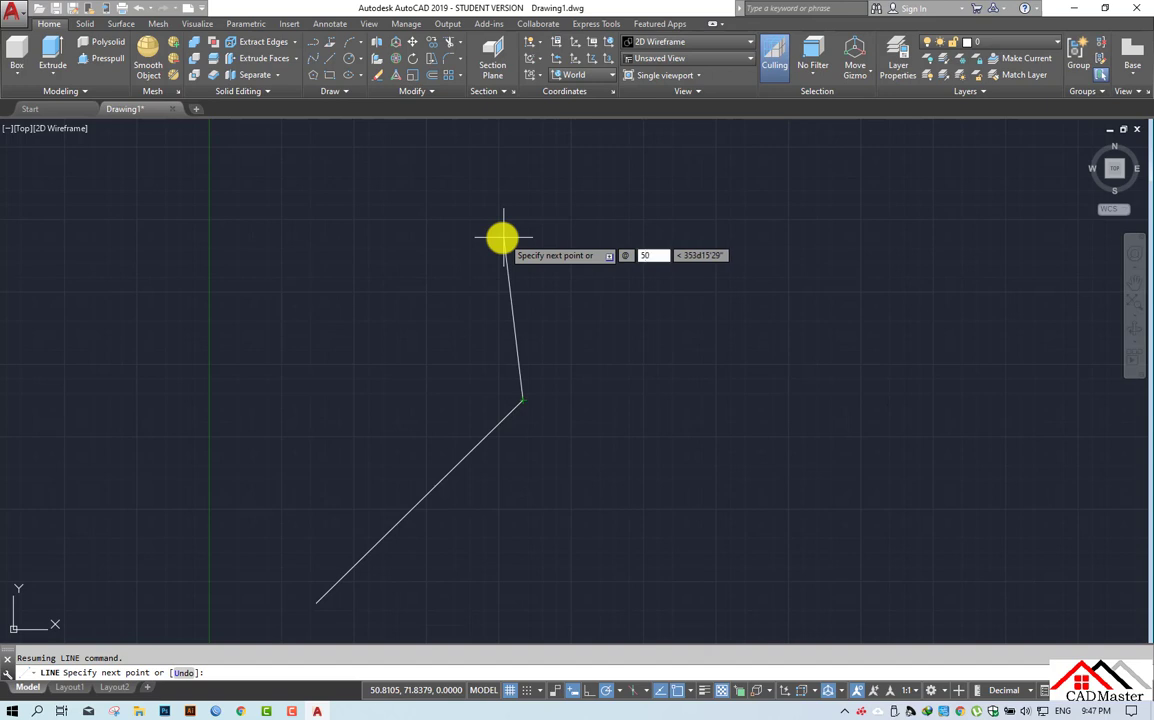
key(Tab)
text(300)
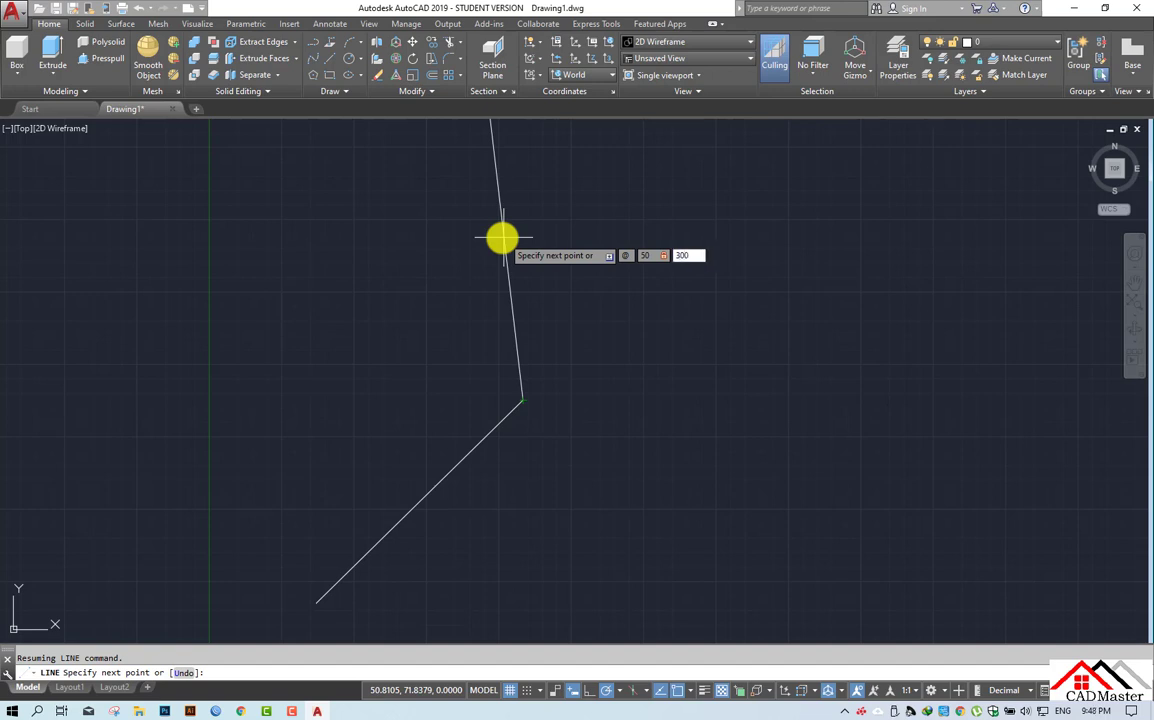
text(d17'25")
key(Return)
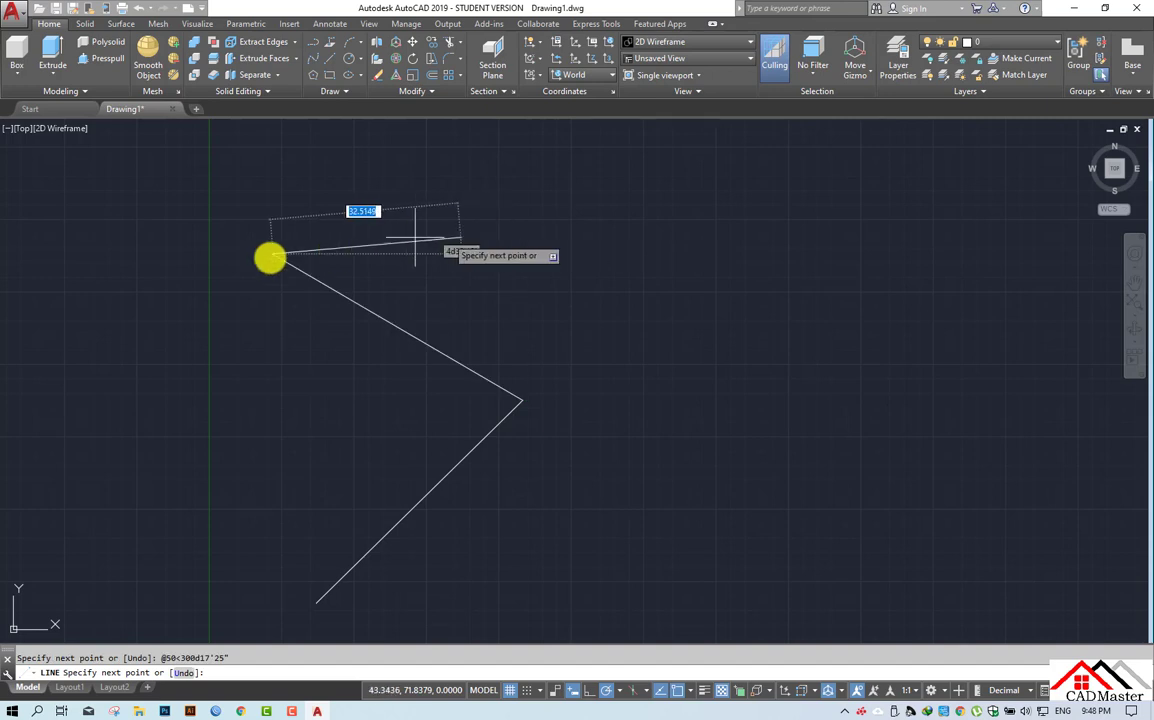
Continue from the second line's end with a segment 50 units long at 35d10'5".
middle_drag(296, 276, 577, 220)
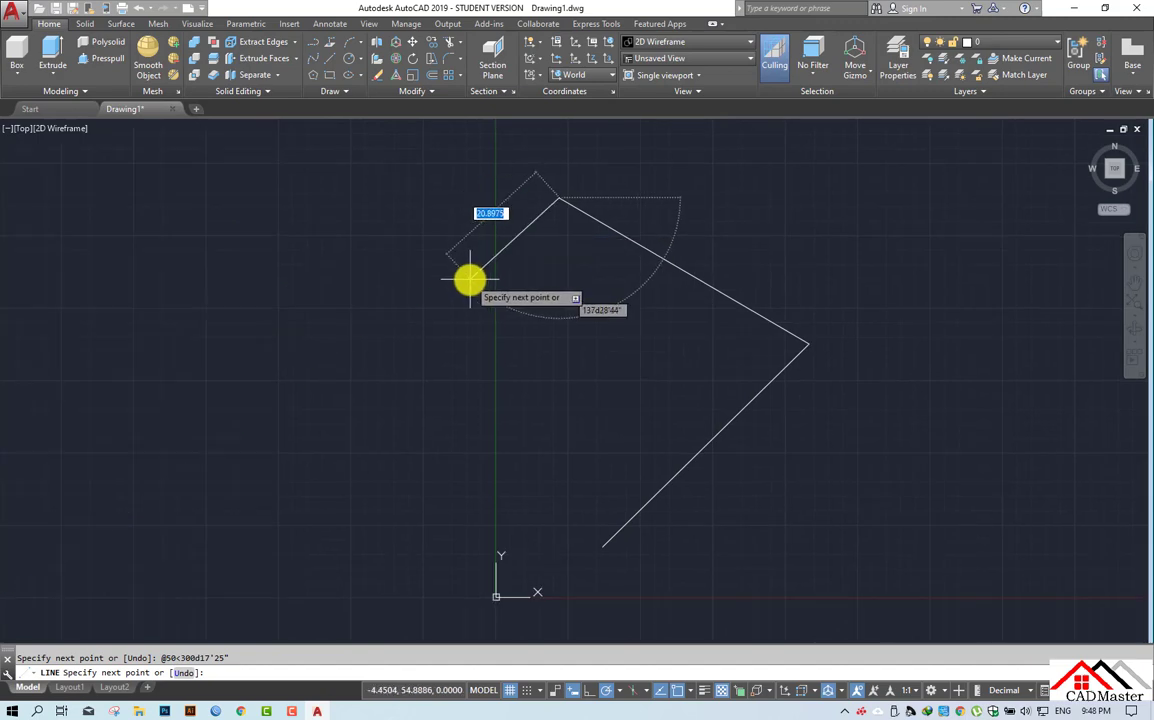
text(@)
text(50)
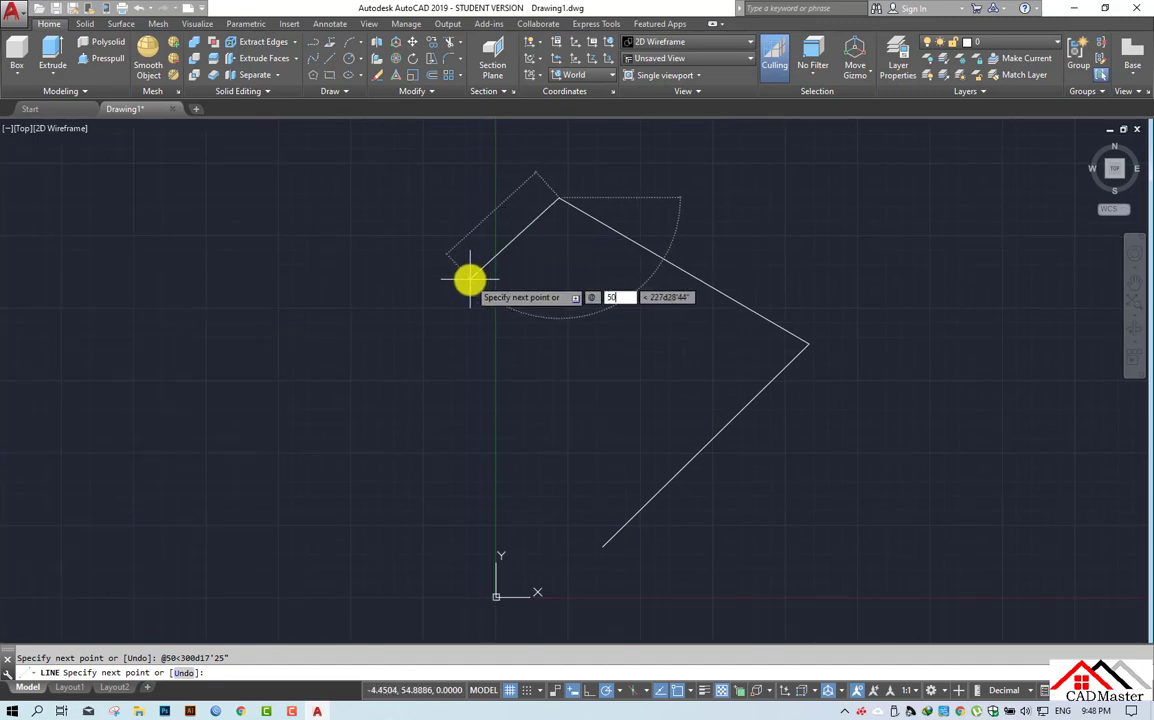
key(Tab)
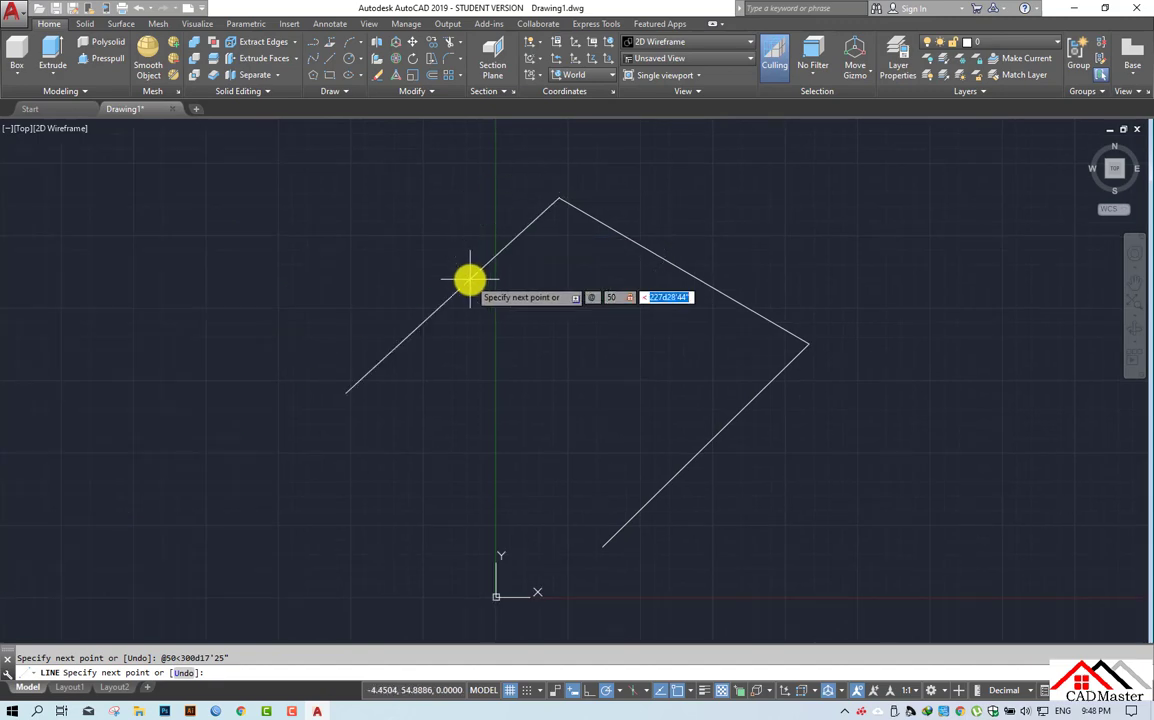
text(350)
text(10)
text('5')
key(Return)
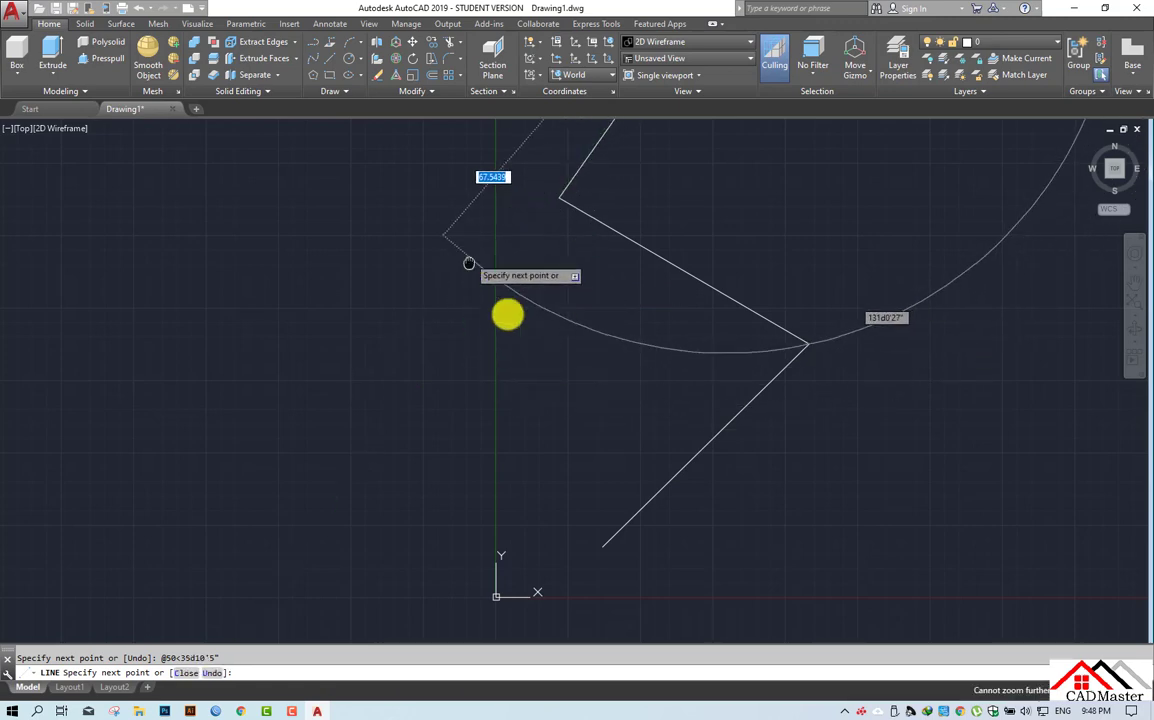
Draw a new line from the upper end of the third segment, 50 units long at 290d35'46".
middle_drag(490, 209, 585, 307)
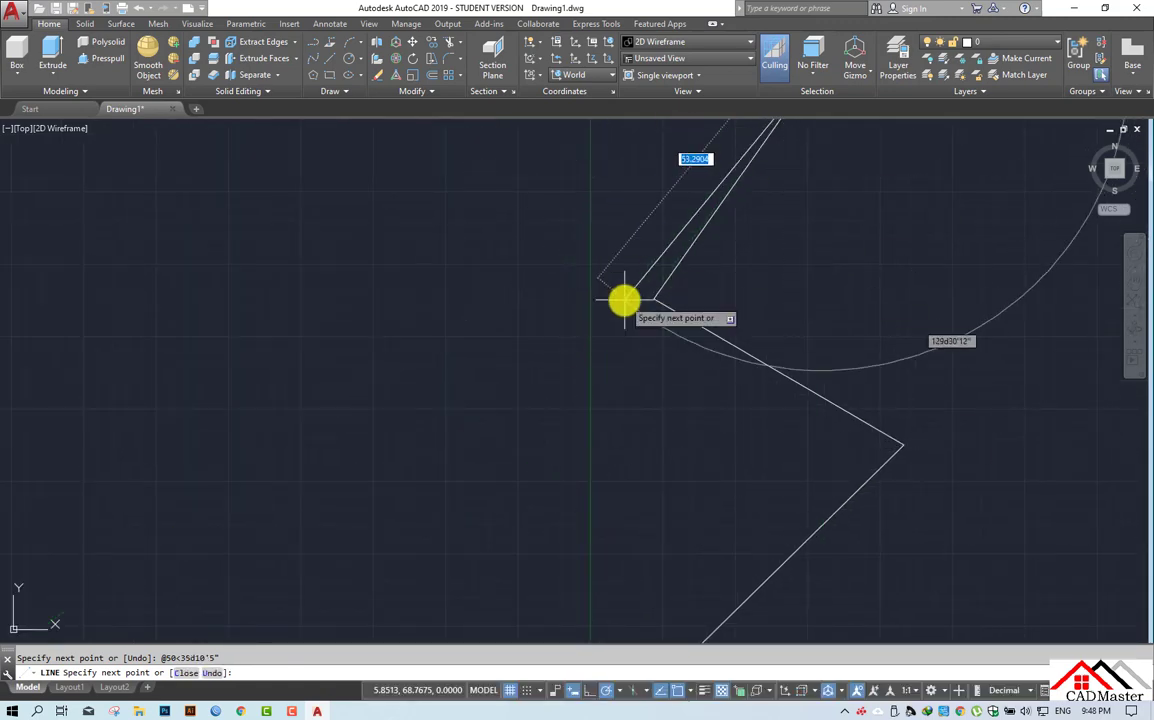
key(Escape)
scroll(600, 290, down, 2)
middle_drag(589, 284, 561, 379)
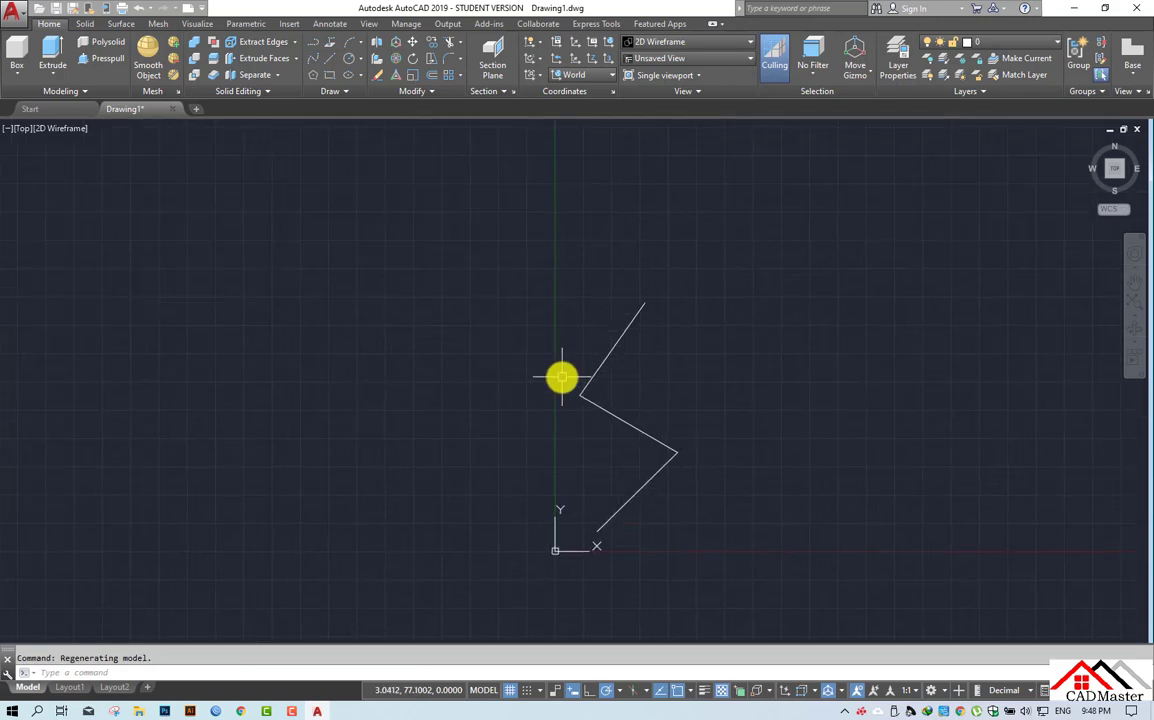
text(l)
key(Return)
click(644, 302)
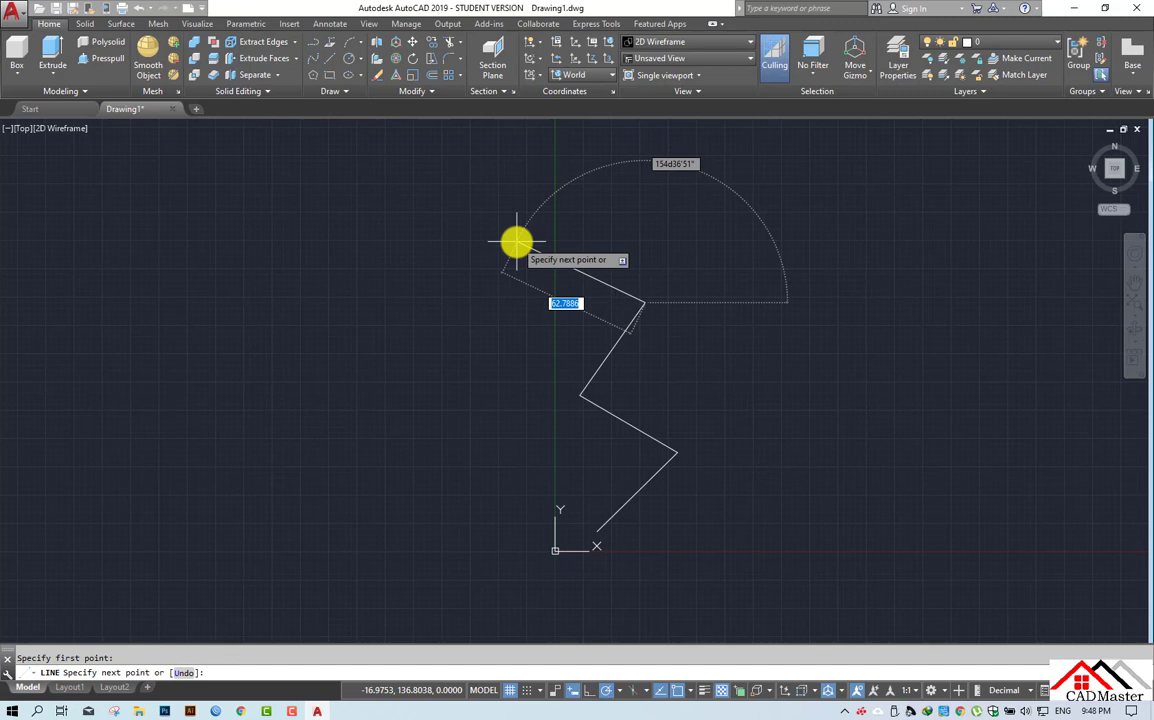
middle_click(517, 242)
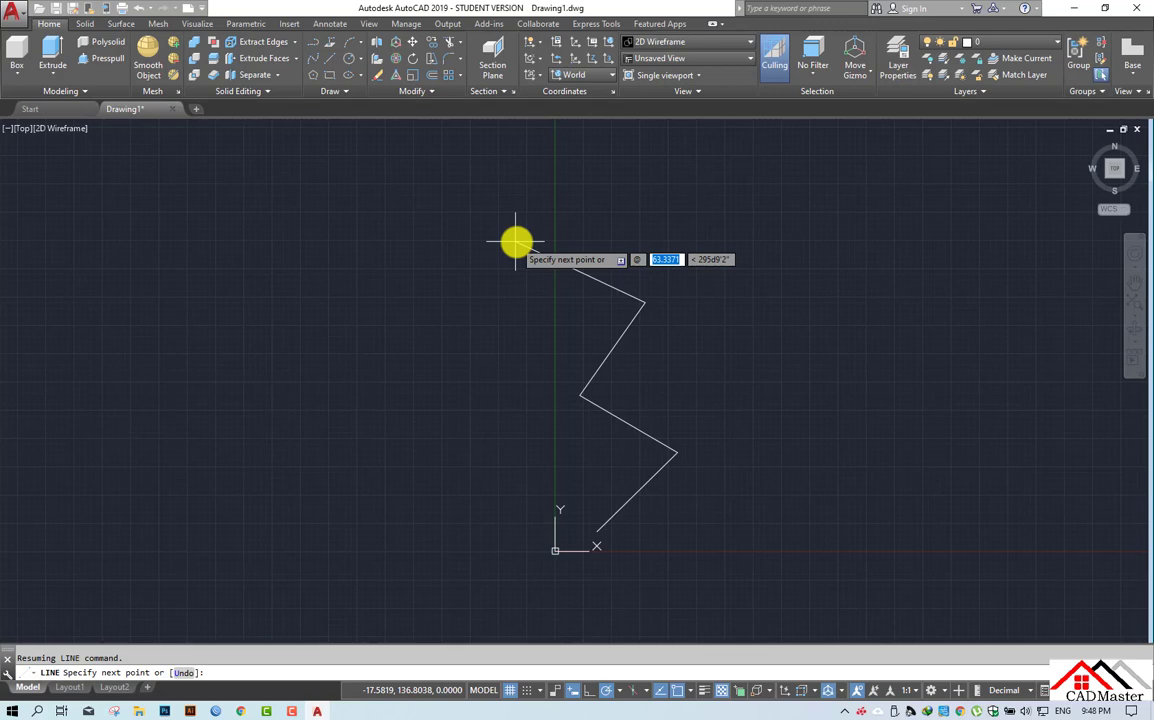
text(50)
key(Tab)
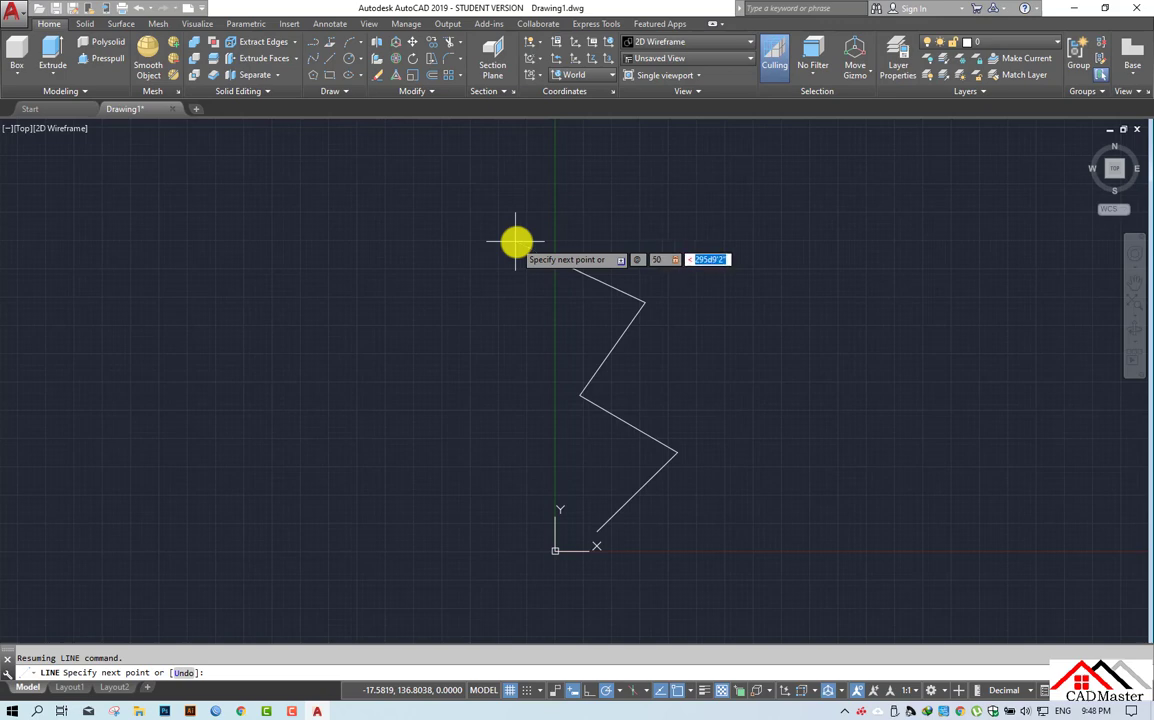
text(290d35'46)
key(Return)
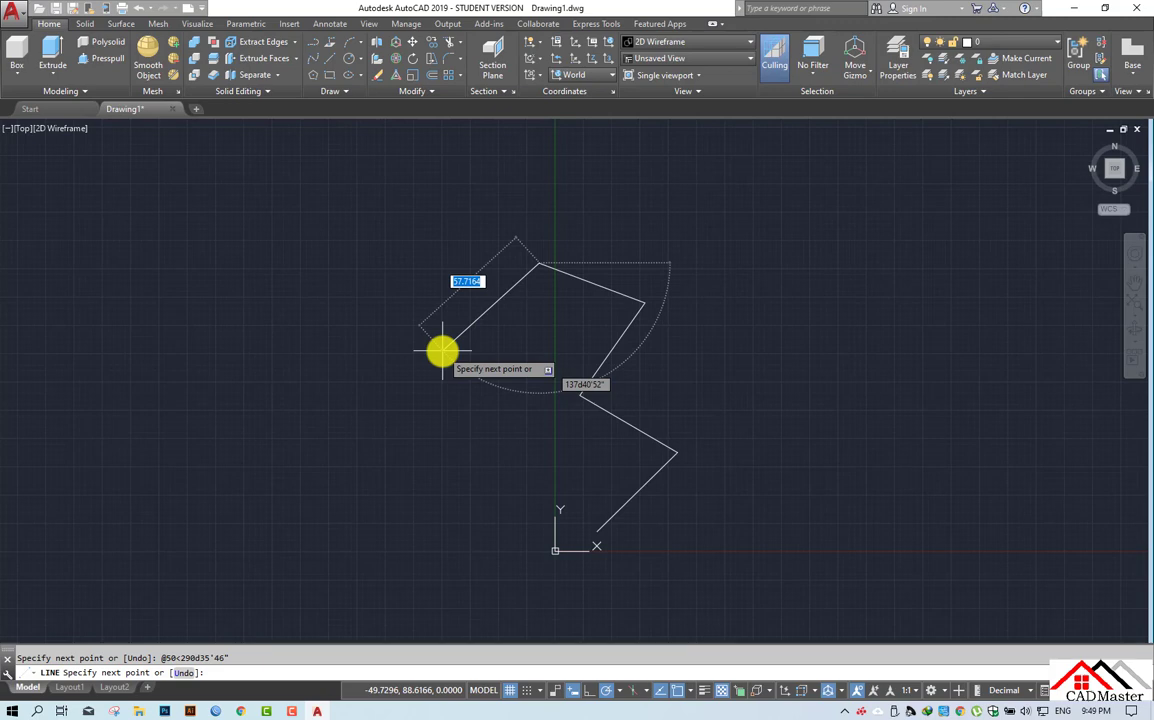
Continue from the upper-left corner with a segment 50 units long at 200d45'36".
text(@)
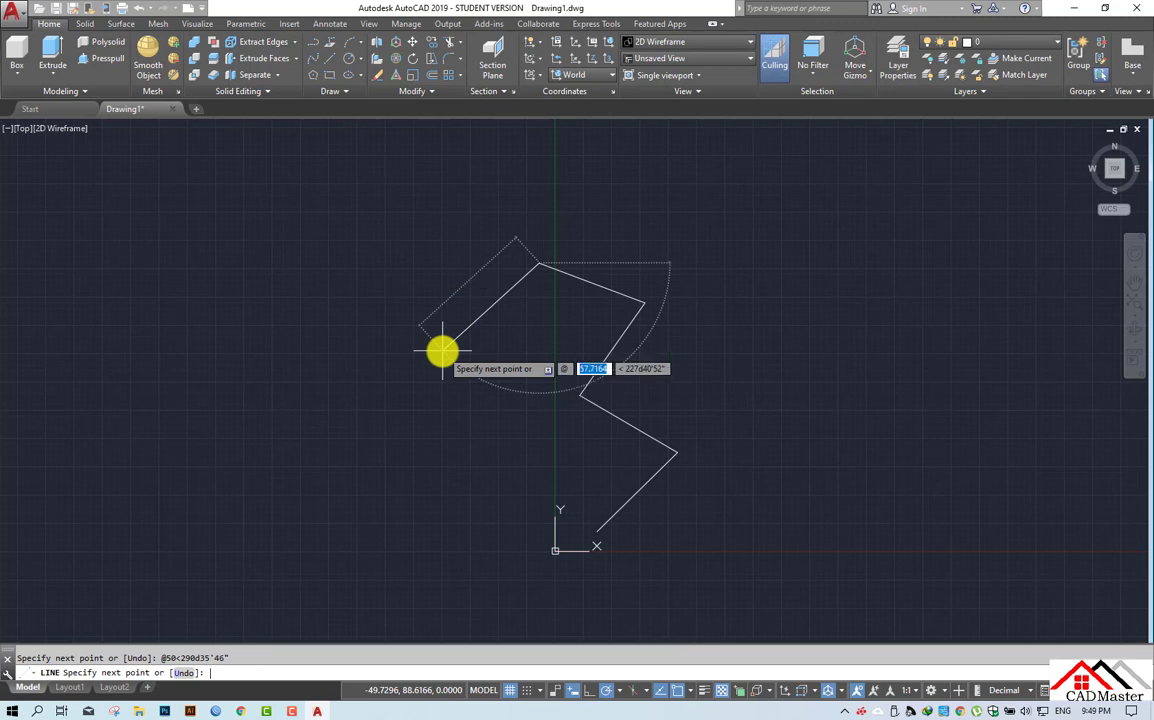
text(200)
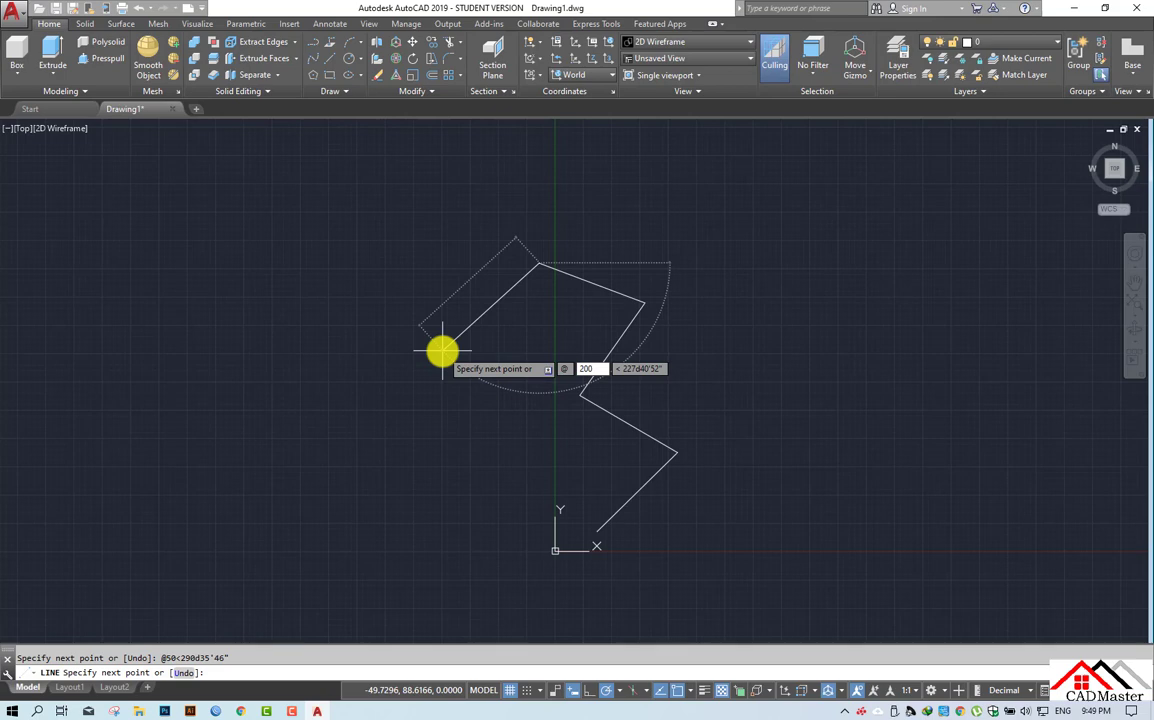
key(BackSpace)
key(BackSpace)
key(BackSpace)
text(50)
key(Tab)
text(200d)
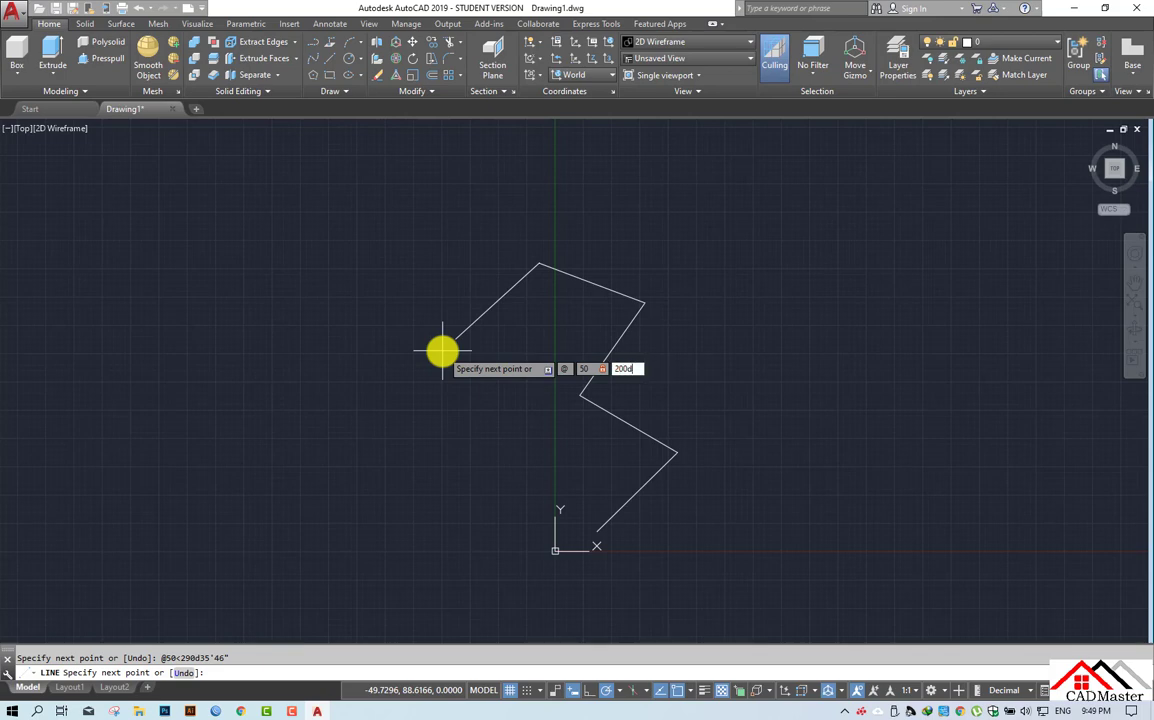
text(45'36")
key(Return)
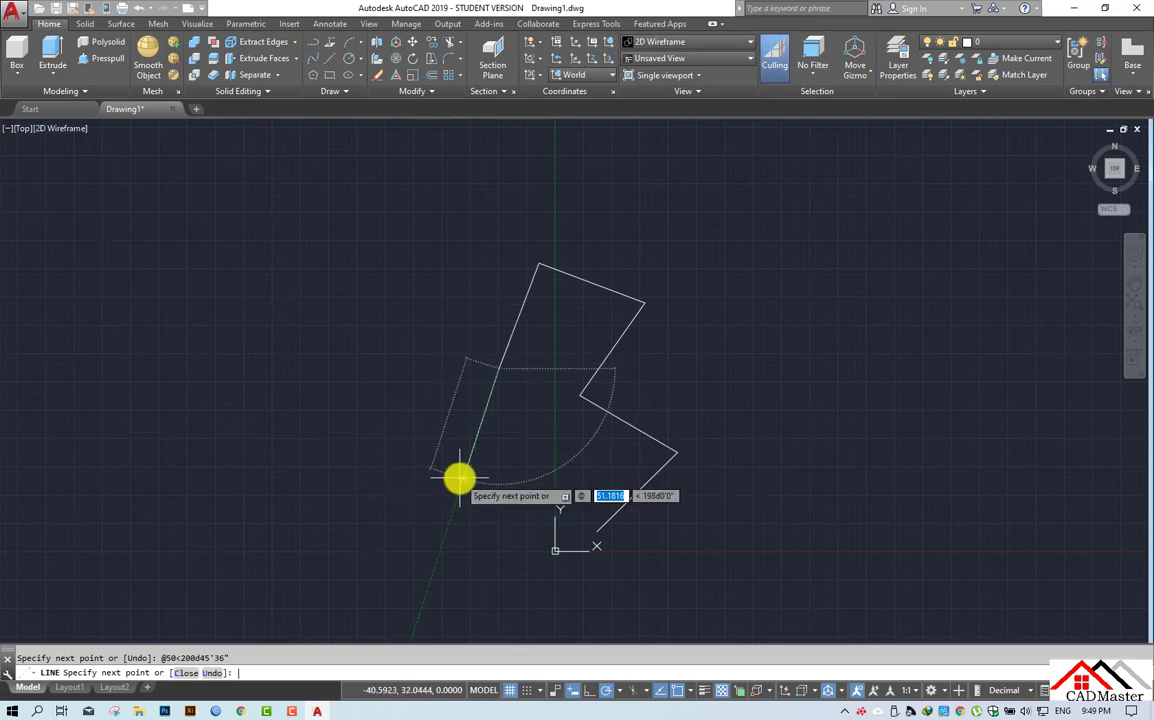
Add another connected segment 50 units long at a bearing of 215d00'00".
text(50)
key(Tab)
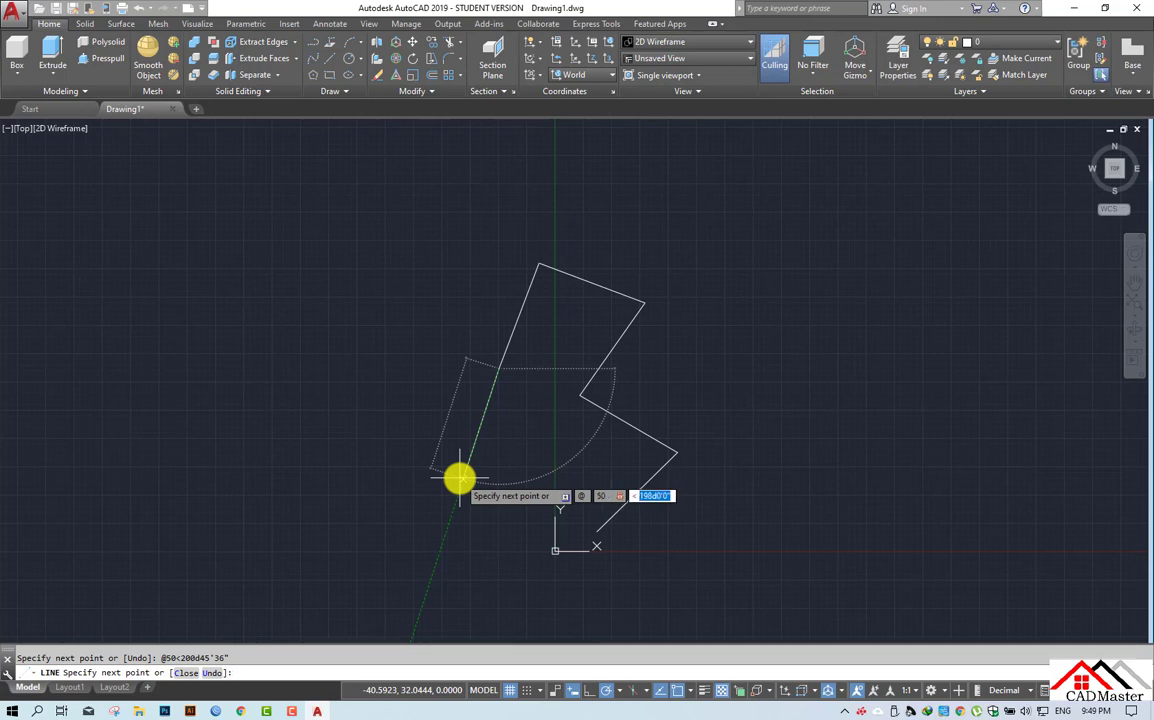
text(215d)
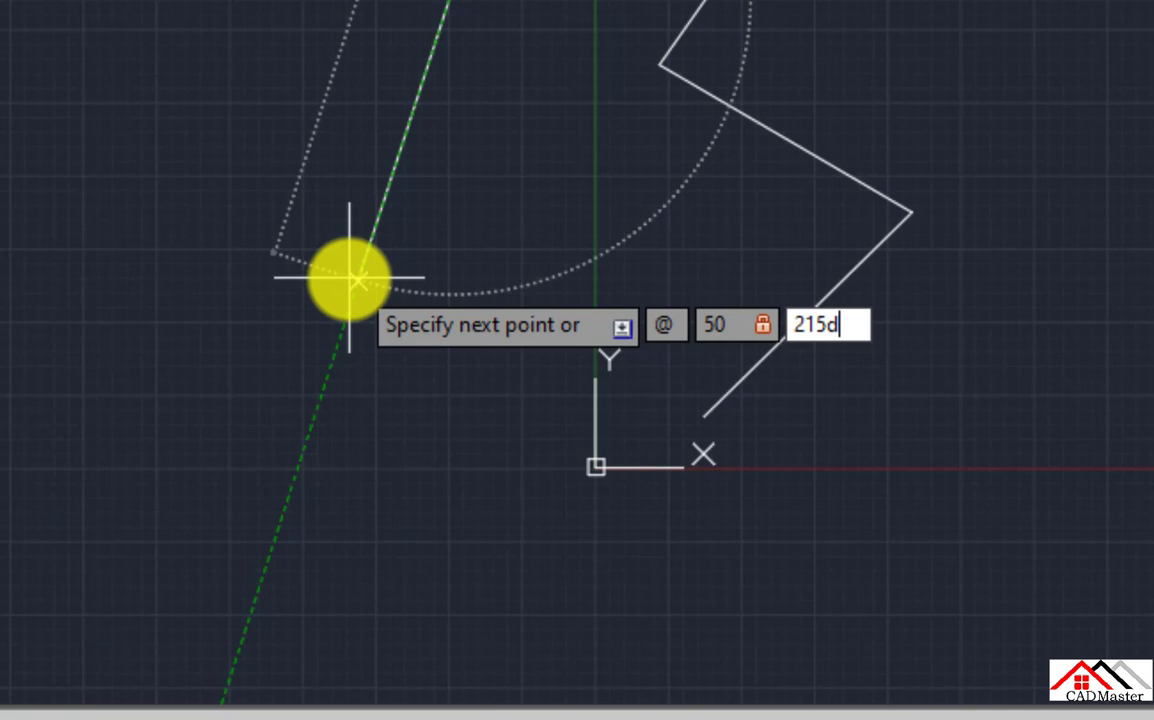
text(00'00)
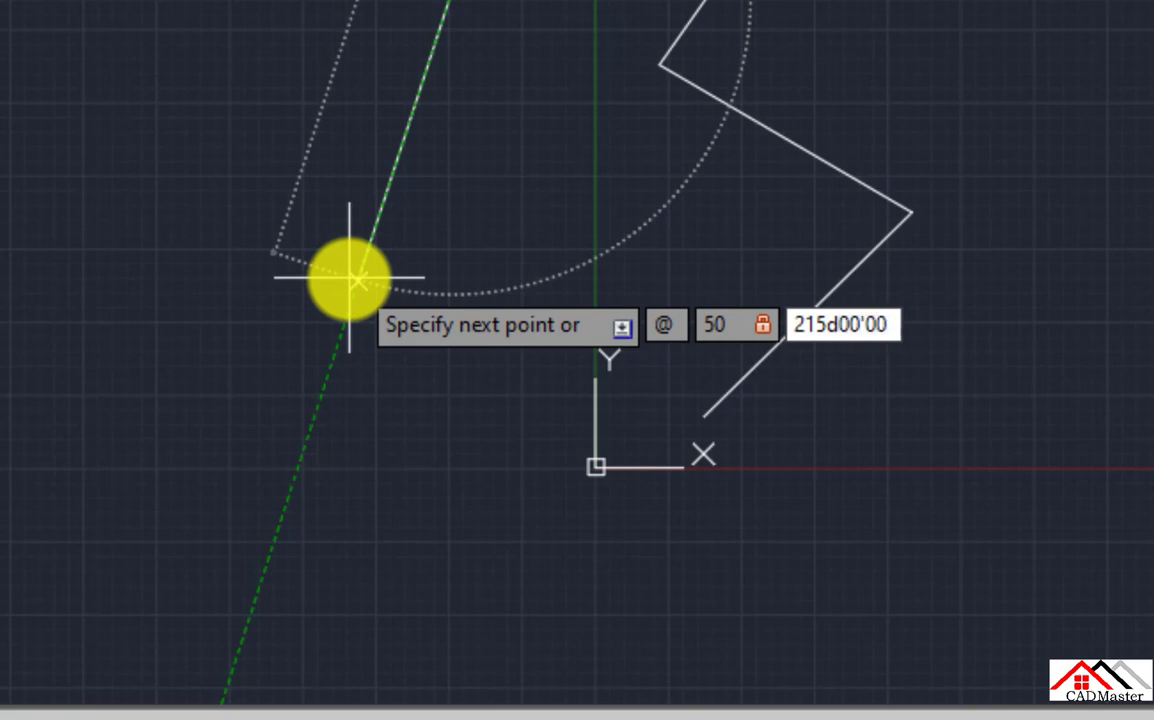
text(")
key(Return)
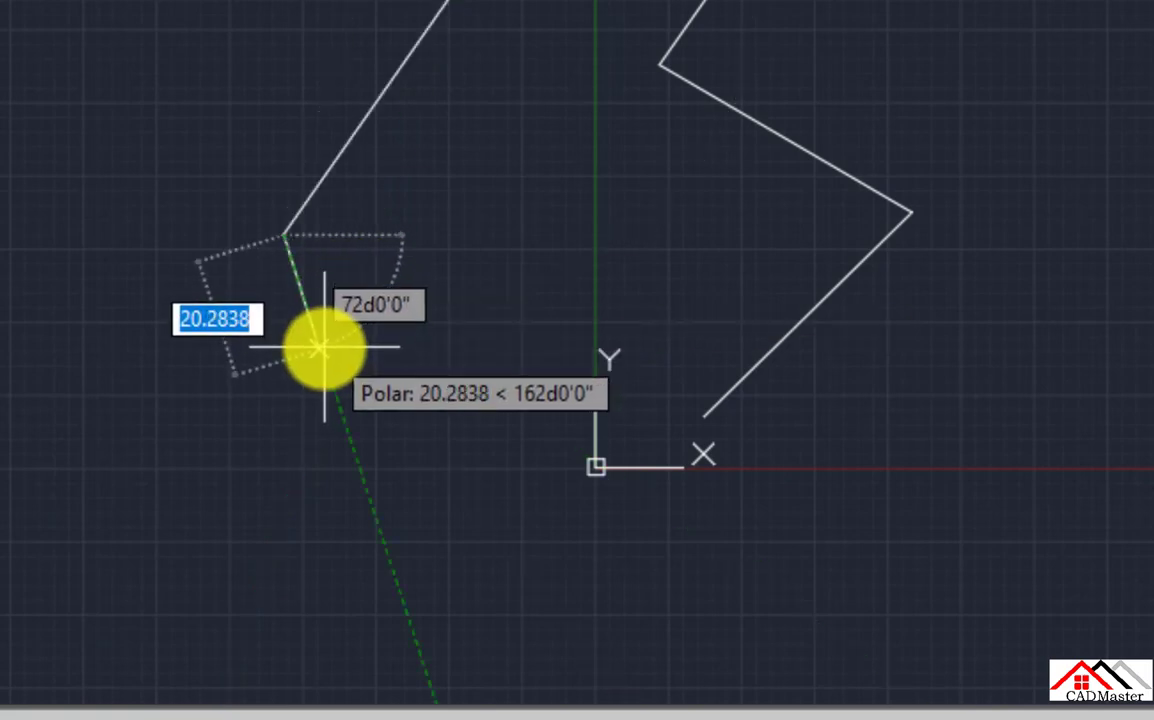
Close the outline by drawing the last segment to the first line's start endpoint, and end the Line command.
scroll(360, 448, up, 3)
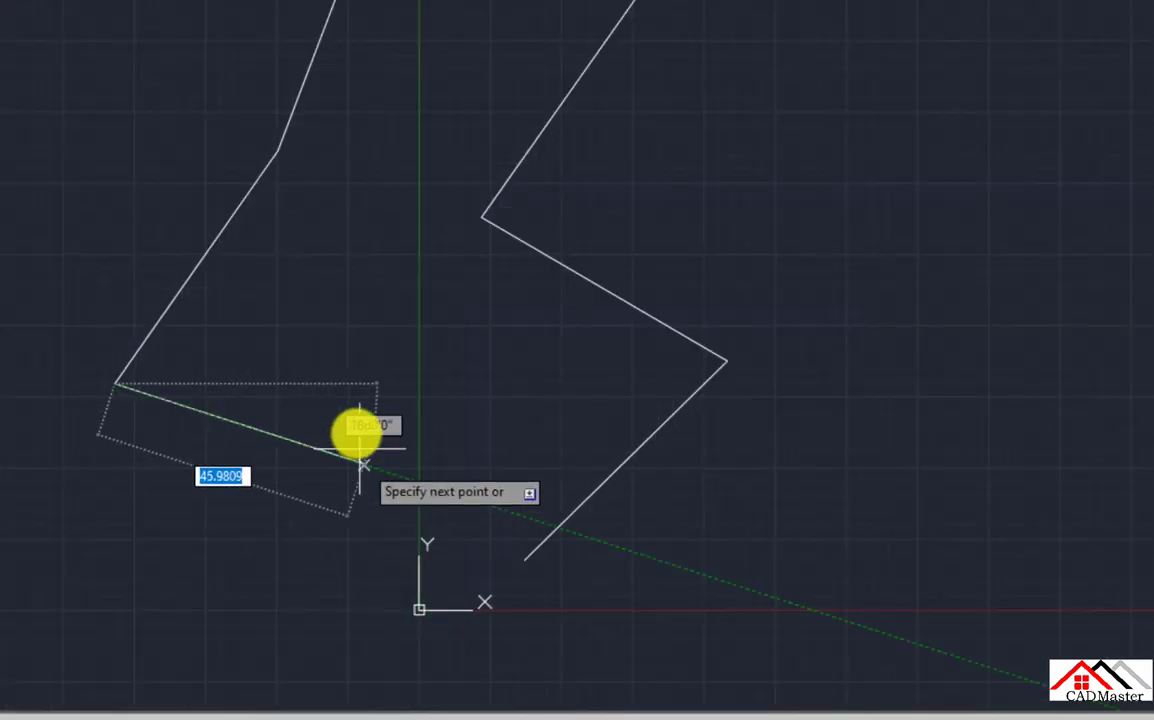
middle_drag(360, 430, 278, 240)
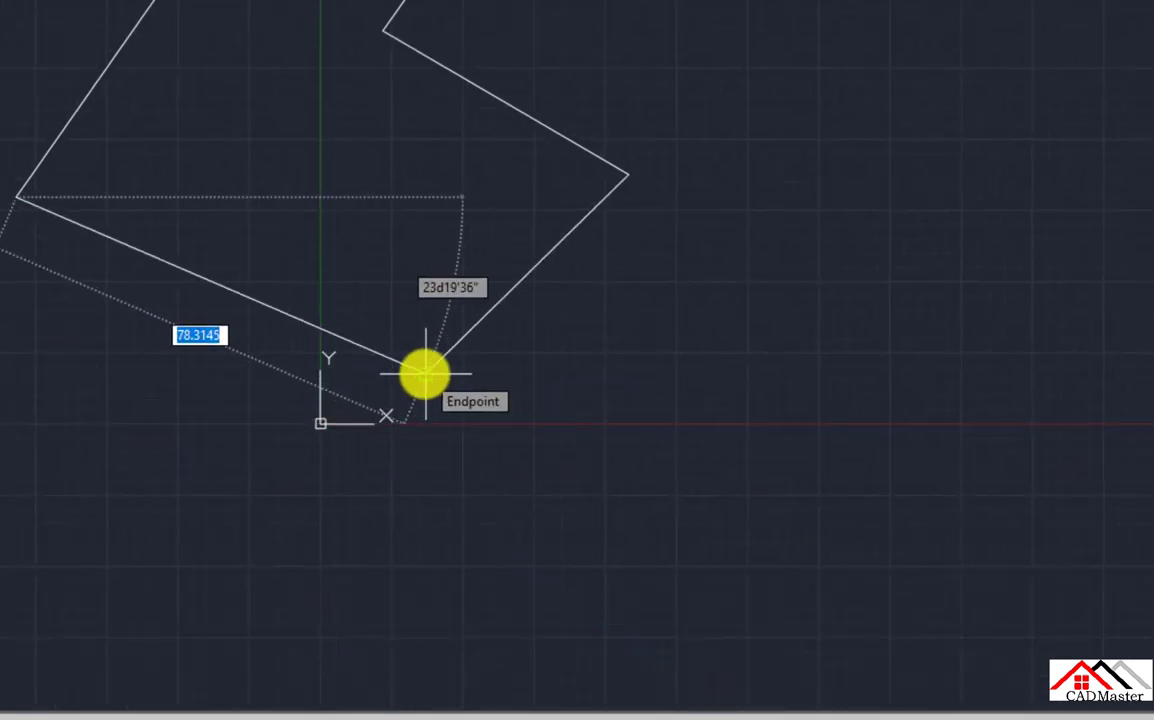
key(Escape)
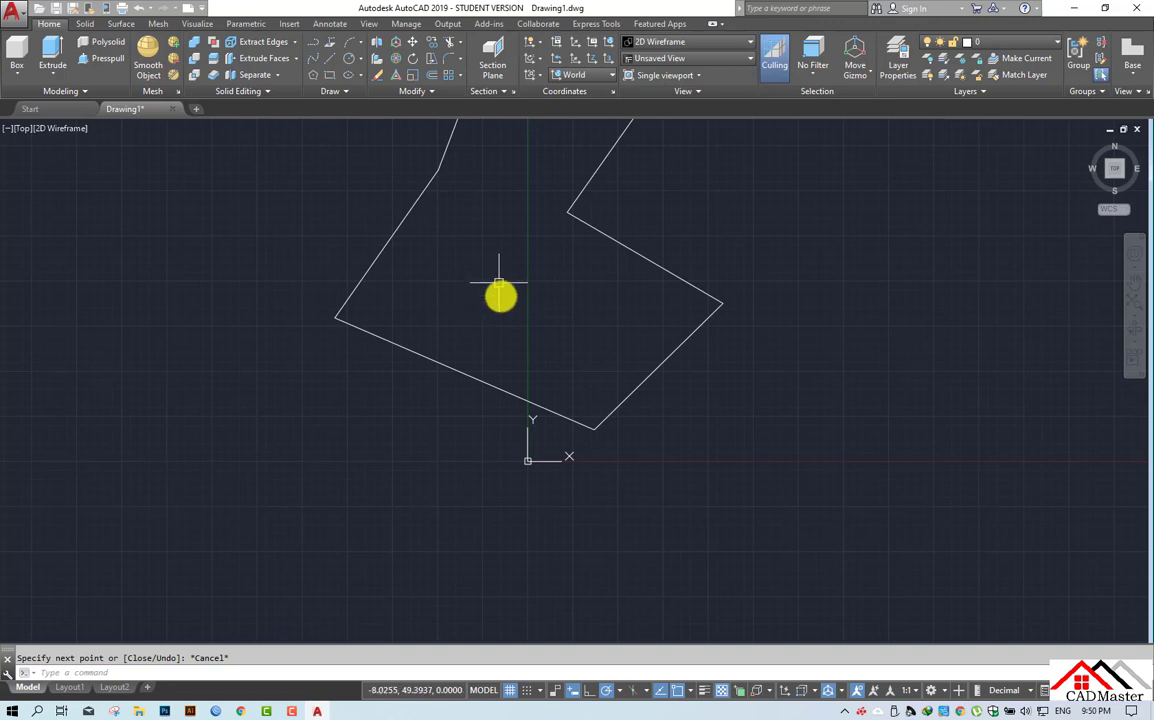
Turn off displaying the UCS icon at the origin.
middle_drag(499, 283, 466, 412)
middle_drag(497, 361, 482, 268)
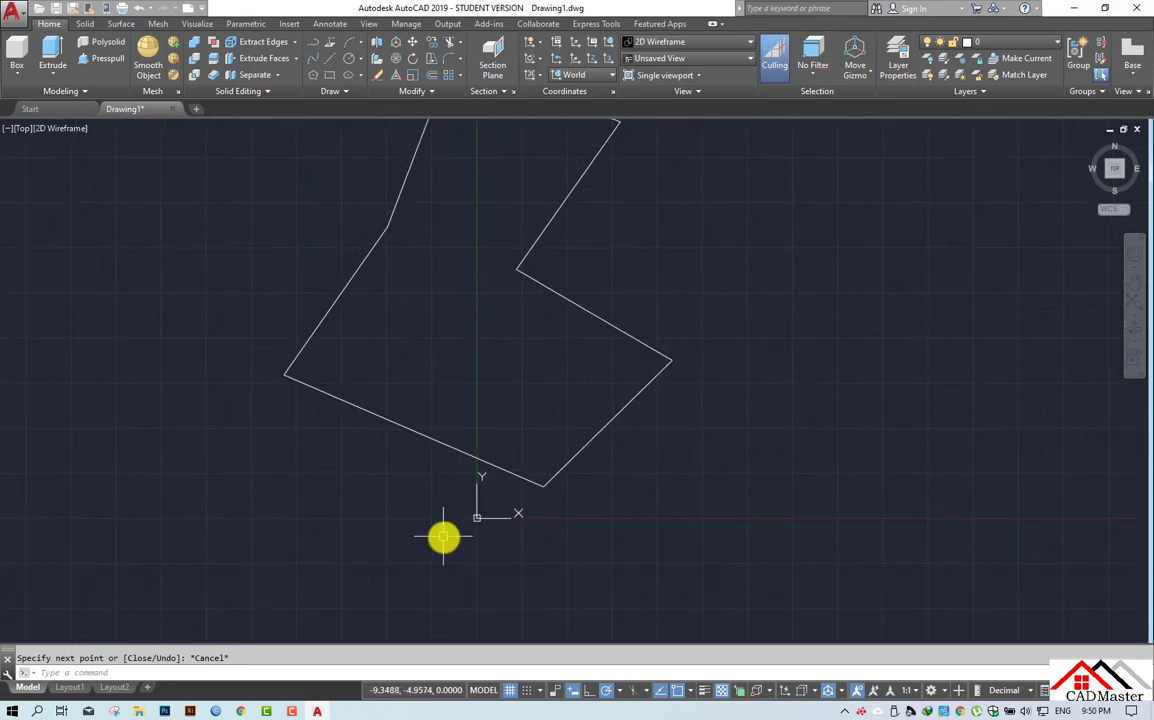
click(473, 516)
right_click(477, 517)
mouse_move(567, 515)
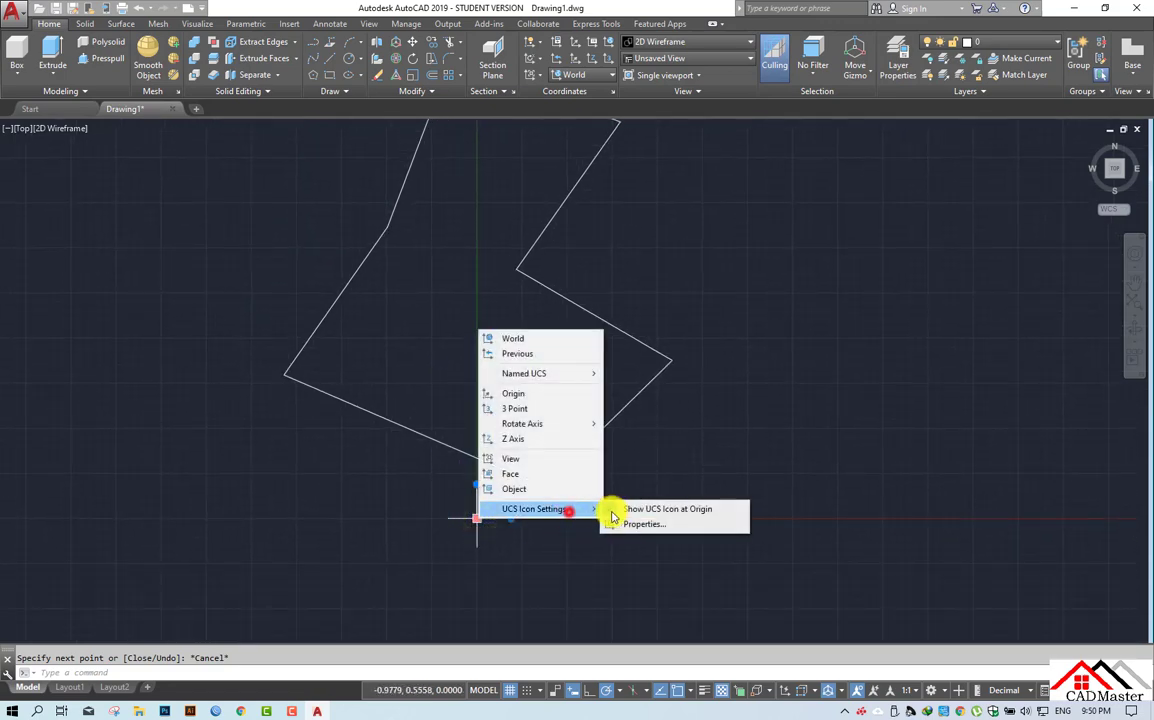
click(626, 510)
middle_drag(378, 301, 392, 394)
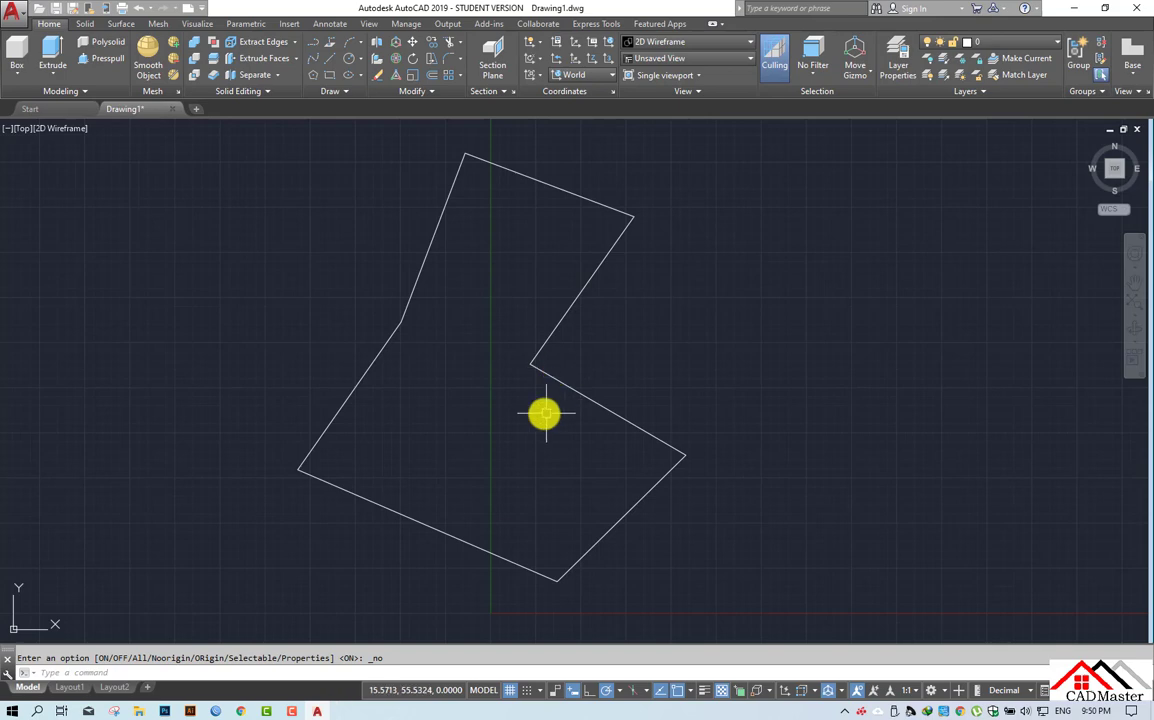
Draw a horizontal line about 10 units long in the empty area southeast of the outline's lowest corner.
scroll(544, 412, up, 3)
middle_drag(505, 438, 503, 388)
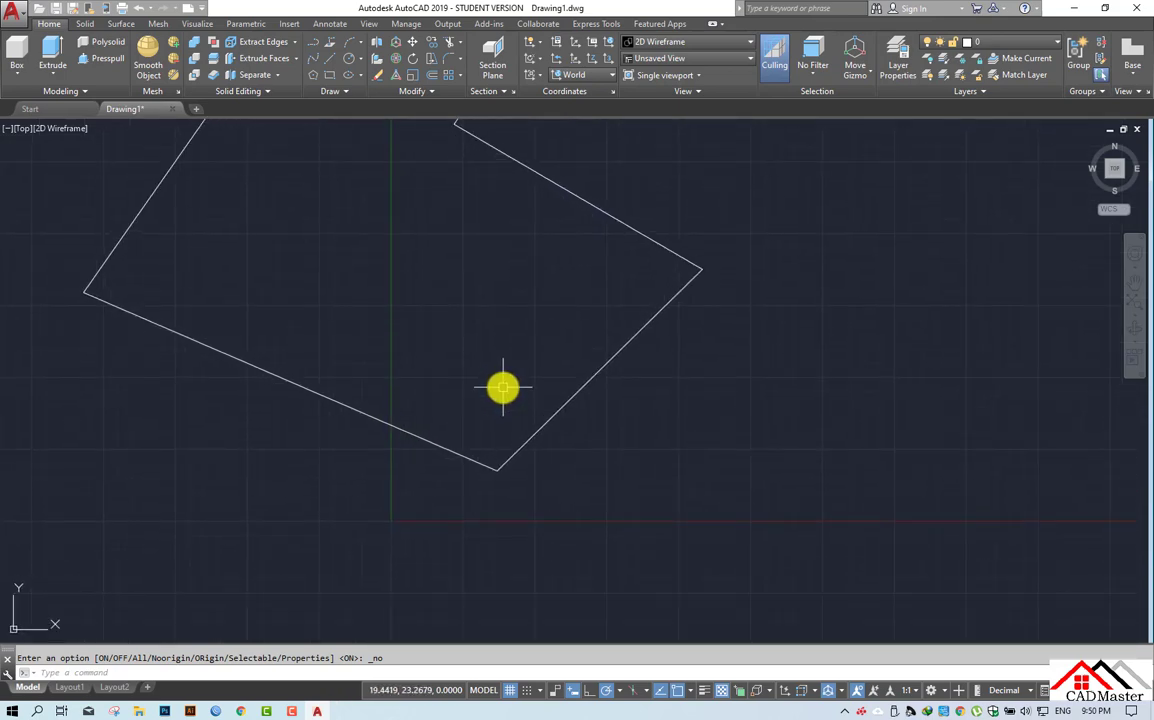
key(Return)
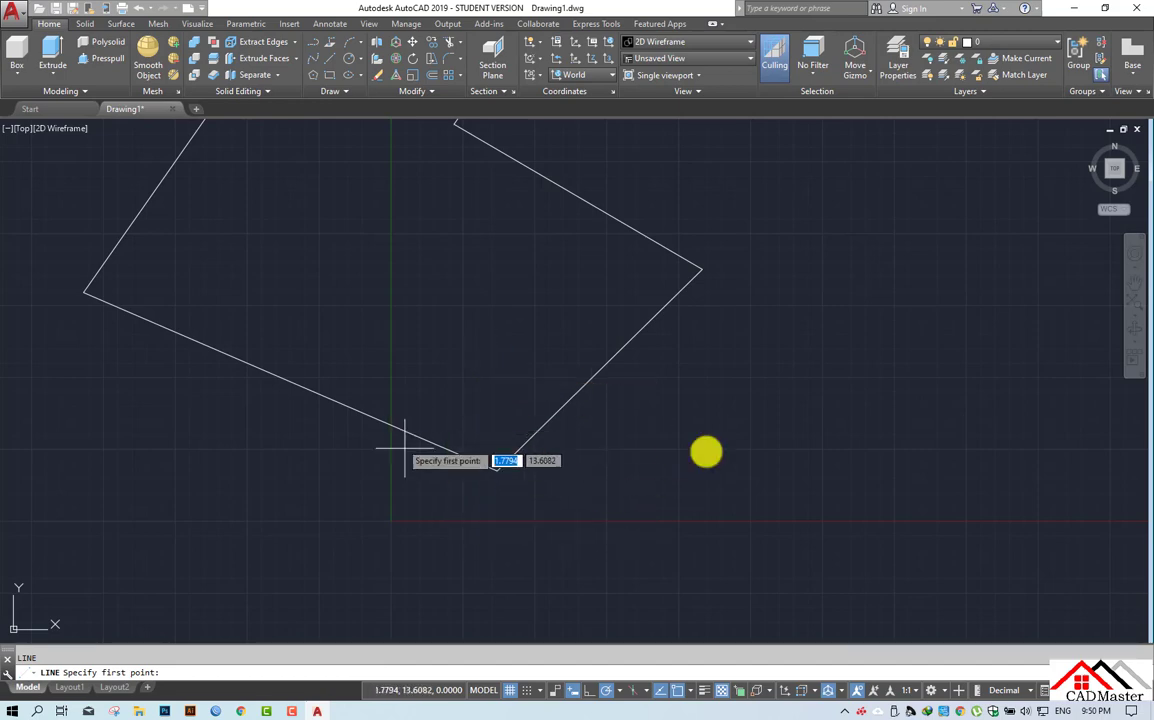
mouse_move(503, 533)
middle_down()
mouse_move(636, 366)
mouse_move(603, 283)
middle_up()
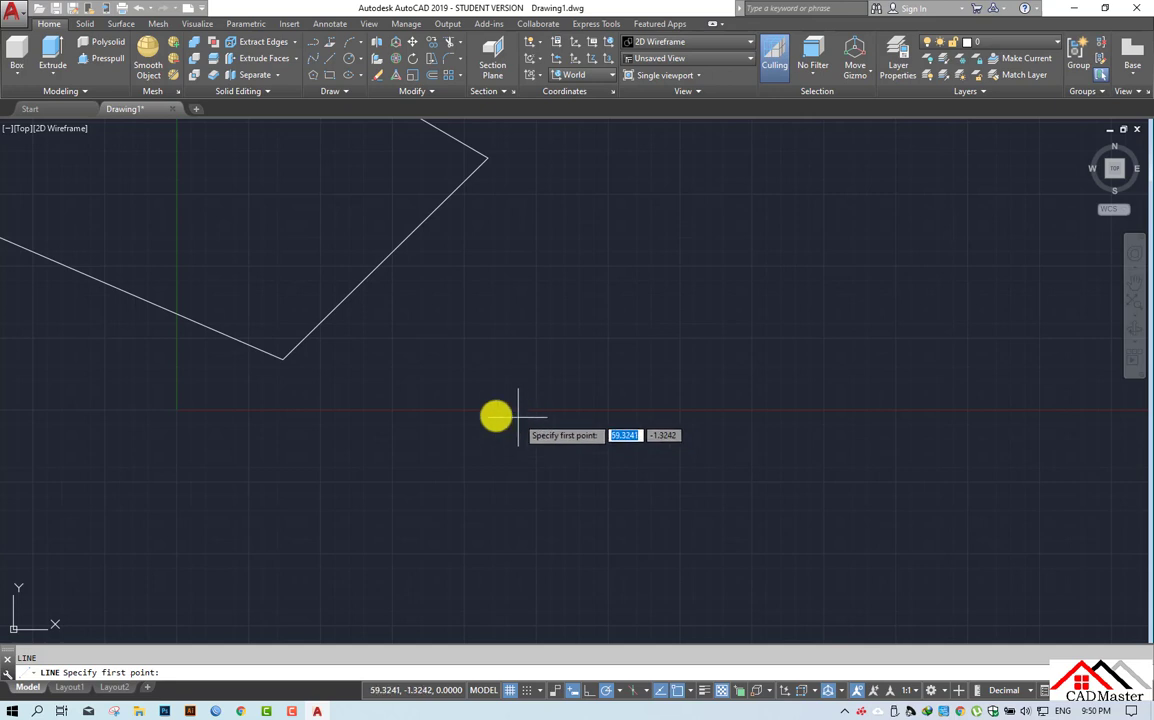
click(485, 463)
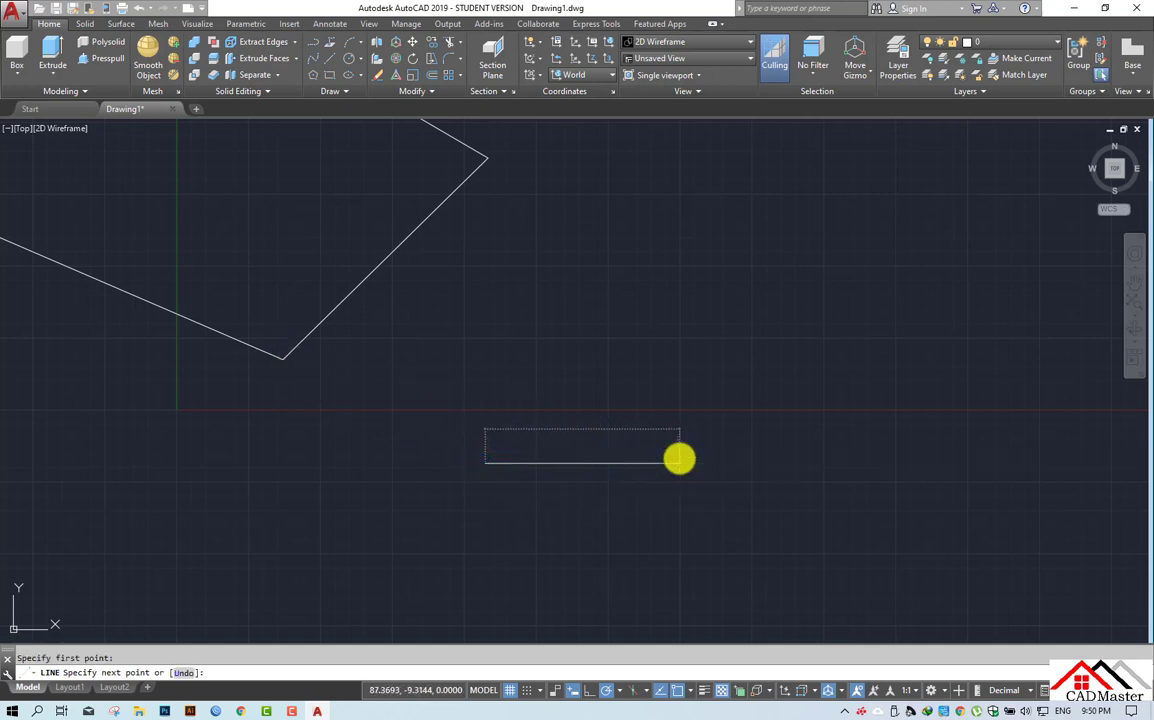
click(679, 458)
key(Return)
scroll(502, 470, up, 3)
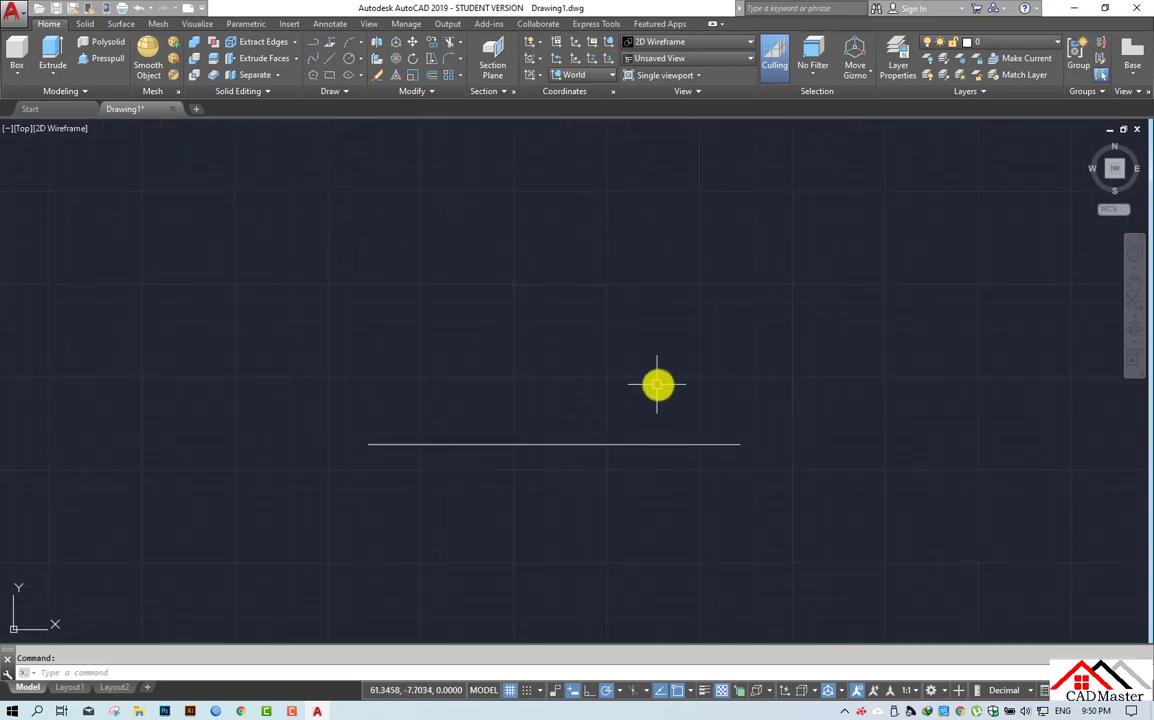
Rotate a copy of the short horizontal line about its midpoint to vertical, forming a cross.
click(660, 385)
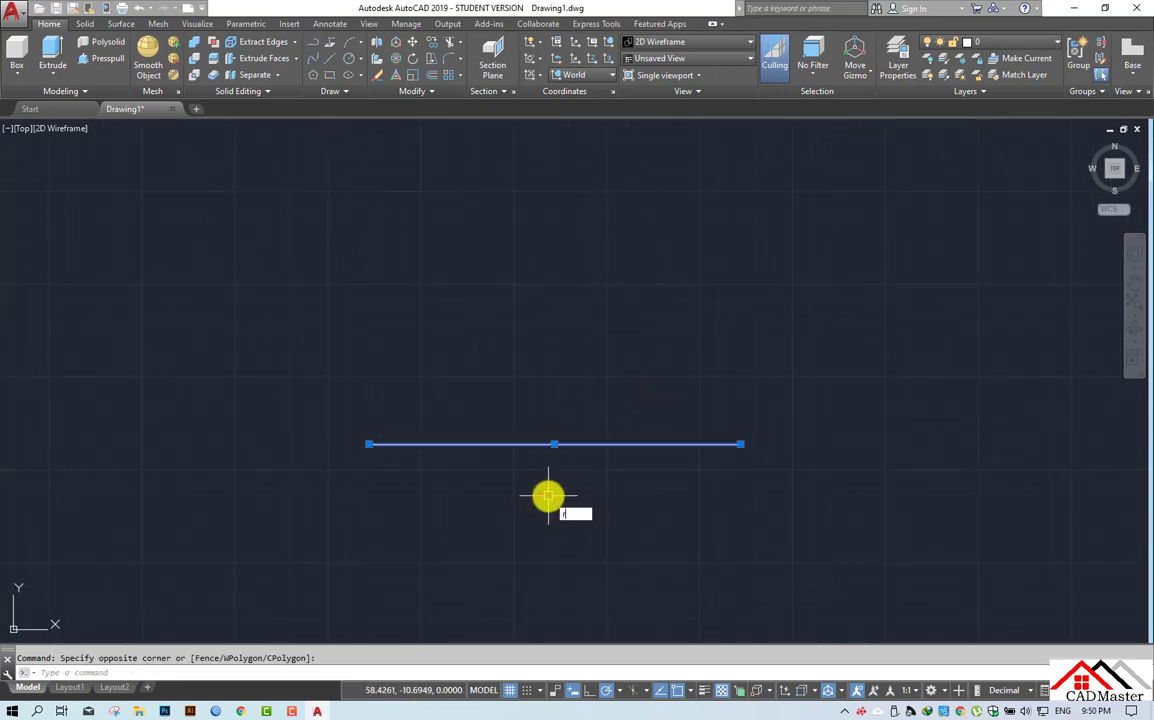
click(548, 496)
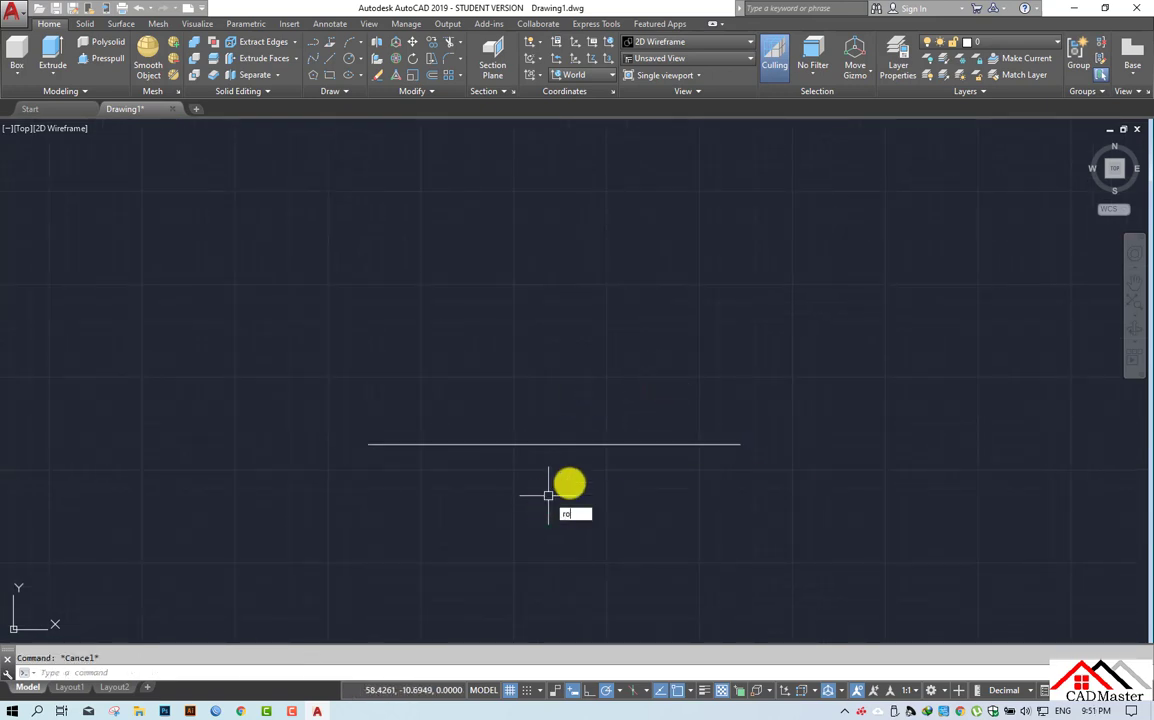
text(ro)
key(Return)
click(605, 394)
click(491, 487)
key(Return)
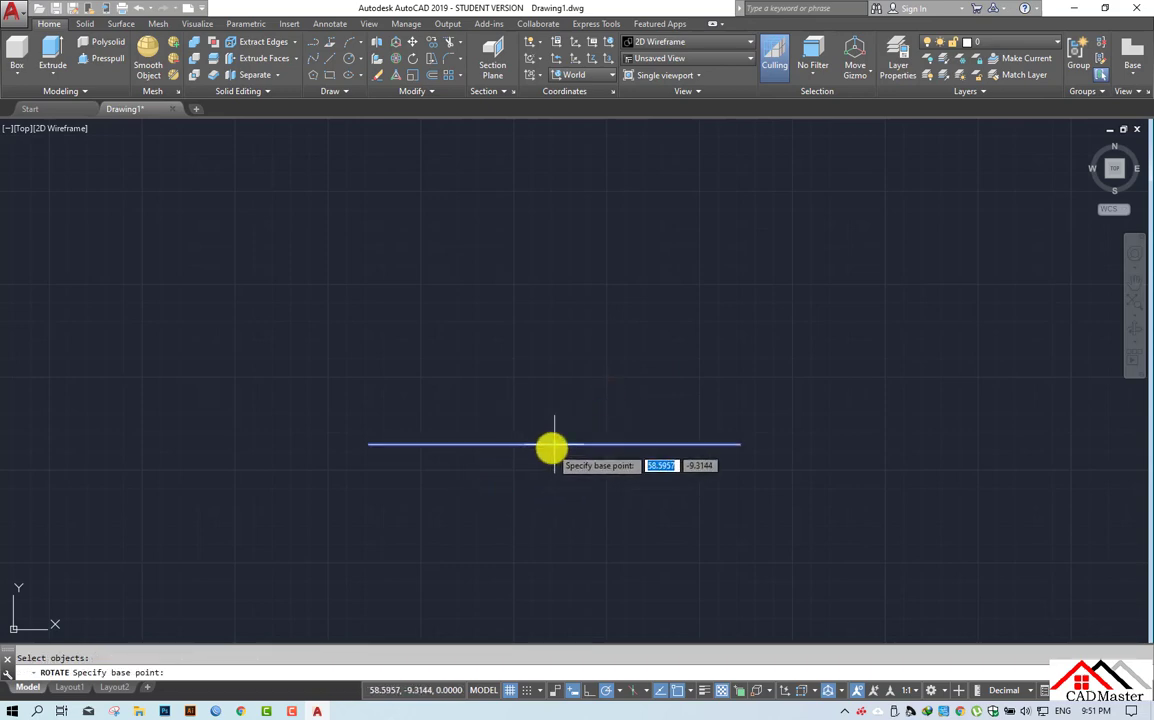
click(552, 446)
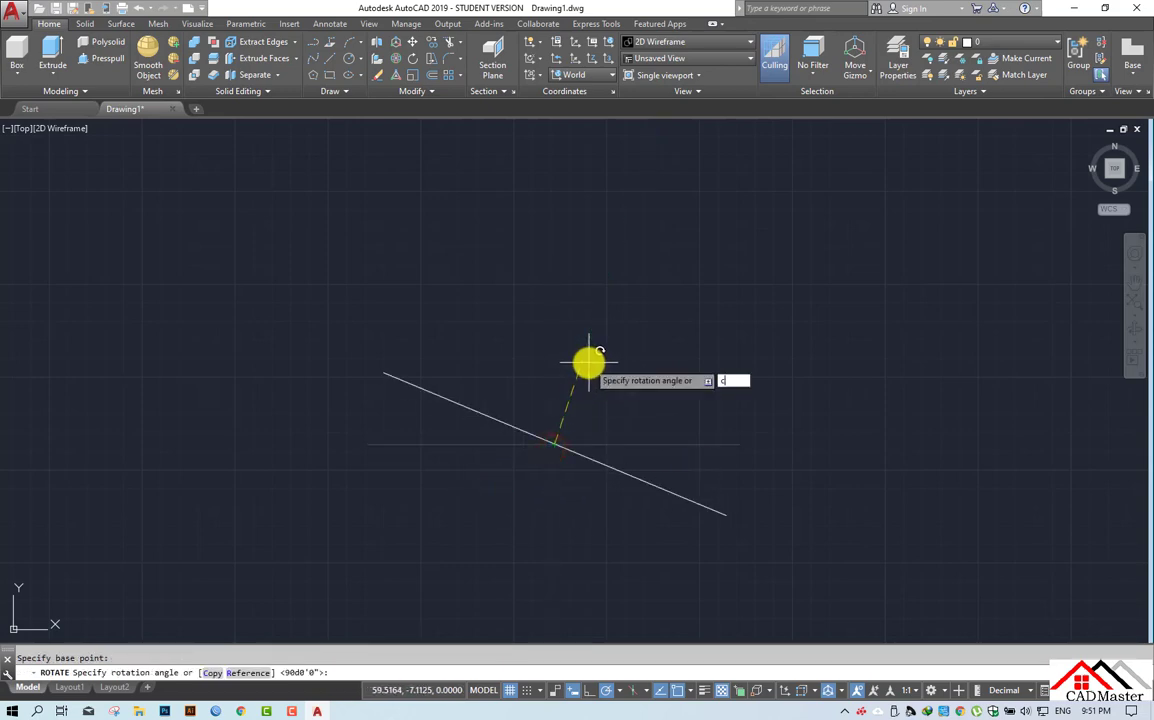
text(c)
key(Return)
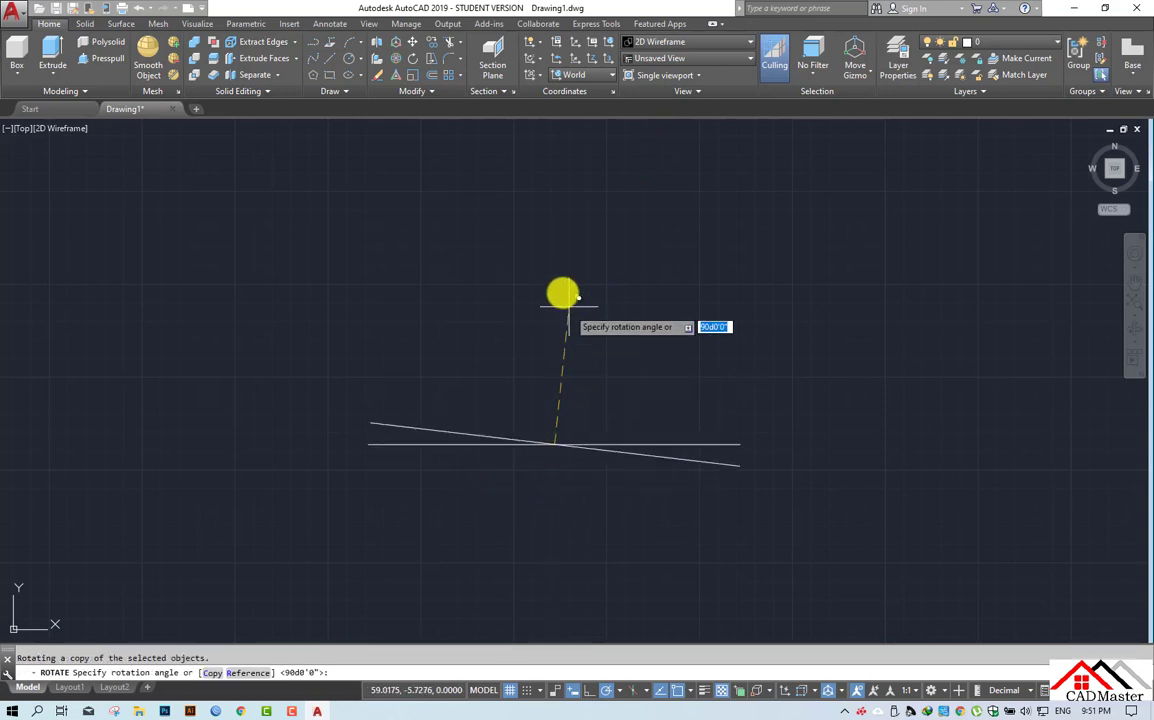
click(368, 446)
key(Return)
click(634, 348)
click(460, 515)
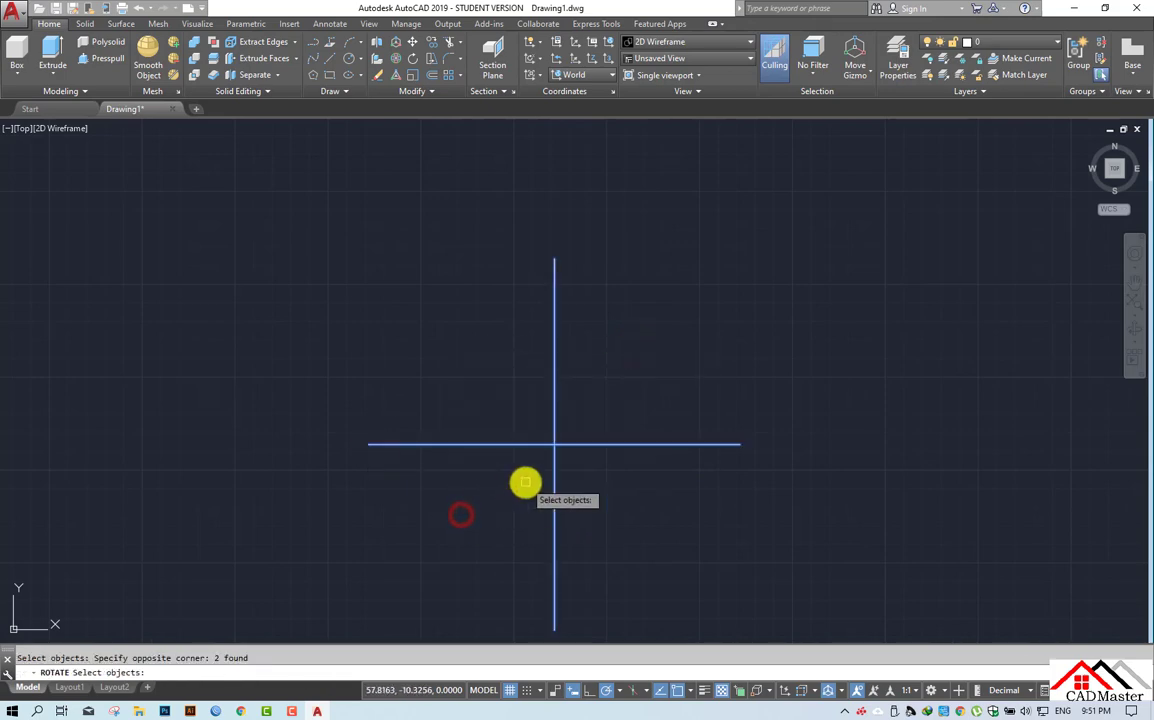
key(Escape)
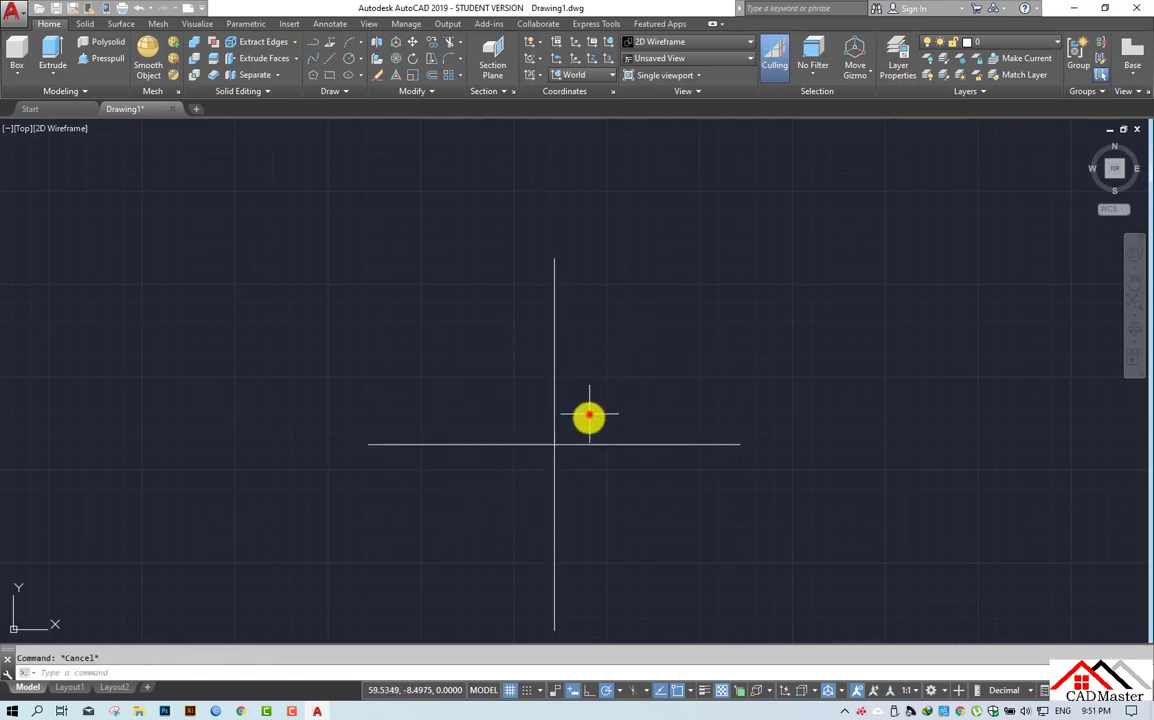
Group the horizontal and vertical lines of the cross.
click(589, 414)
click(474, 498)
text(g)
key(Return)
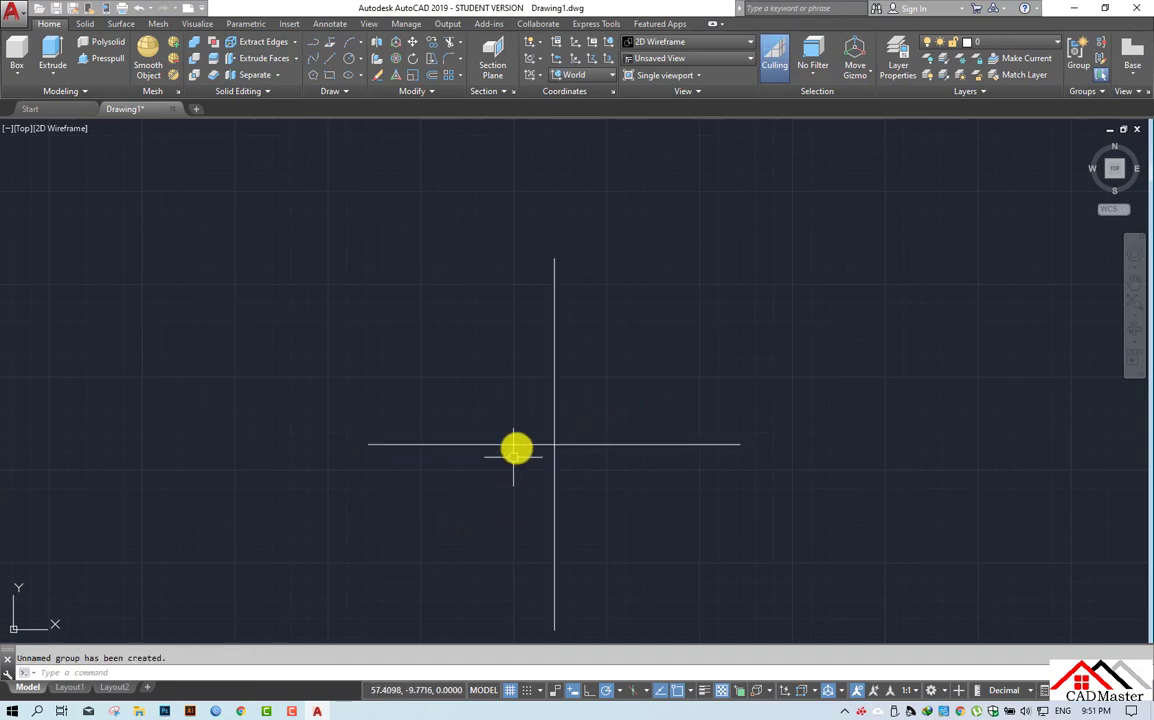
Move the grouped cross by its centre onto the outline's lowest corner.
click(515, 442)
scroll(670, 377, down, 5)
middle_drag(520, 397, 538, 432)
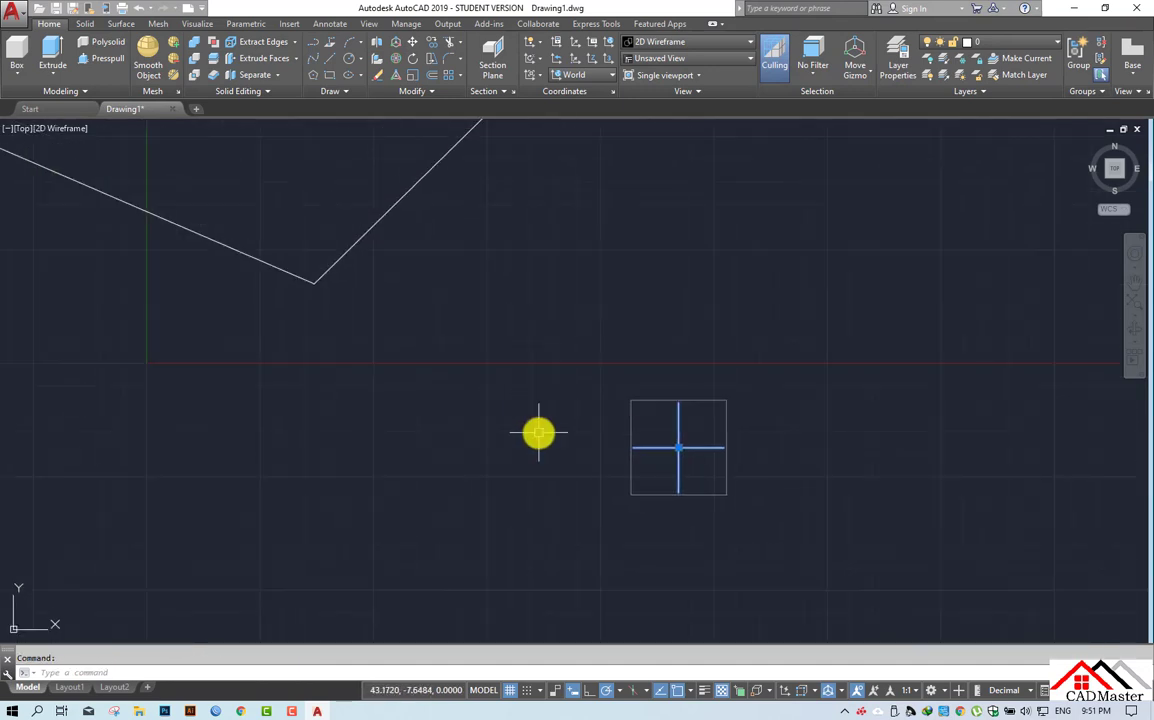
text(m)
key(Return)
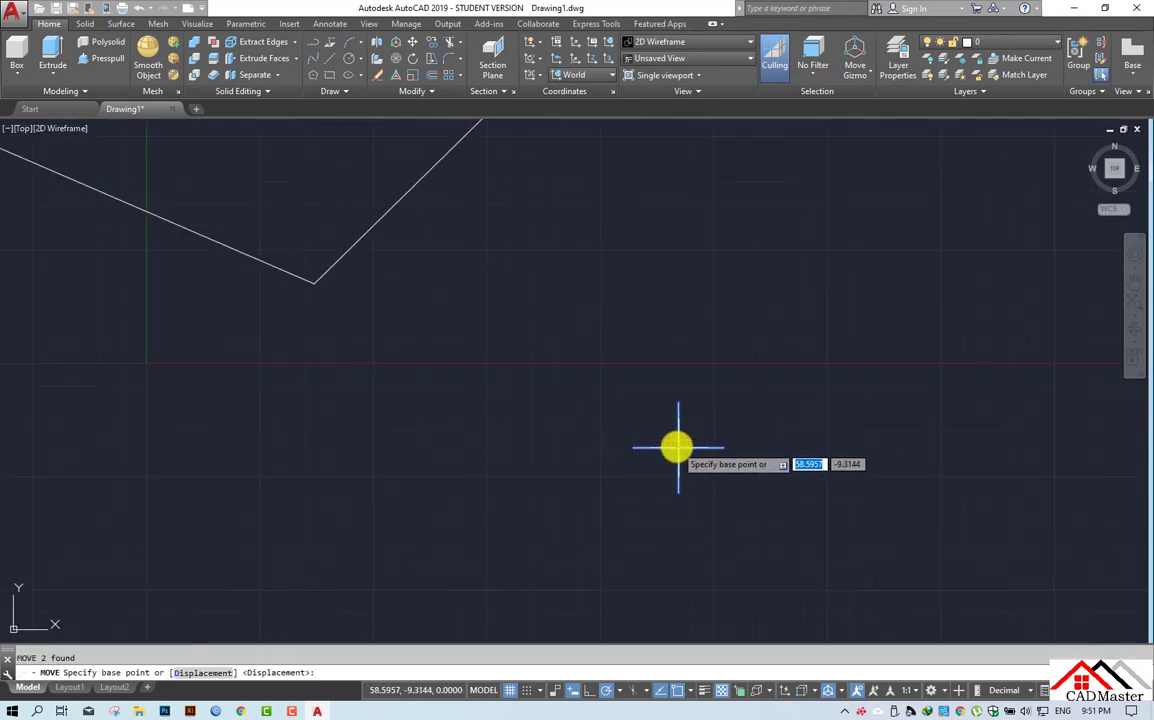
click(677, 447)
click(312, 286)
Copy the cross by its centre from the lowest corner to the easternmost corner and the inward corner northwest of it.
mouse_move(402, 286)
middle_down()
mouse_move(469, 265)
mouse_move(502, 515)
mouse_move(353, 443)
middle_up()
scroll(353, 443, up, 3)
click(557, 513)
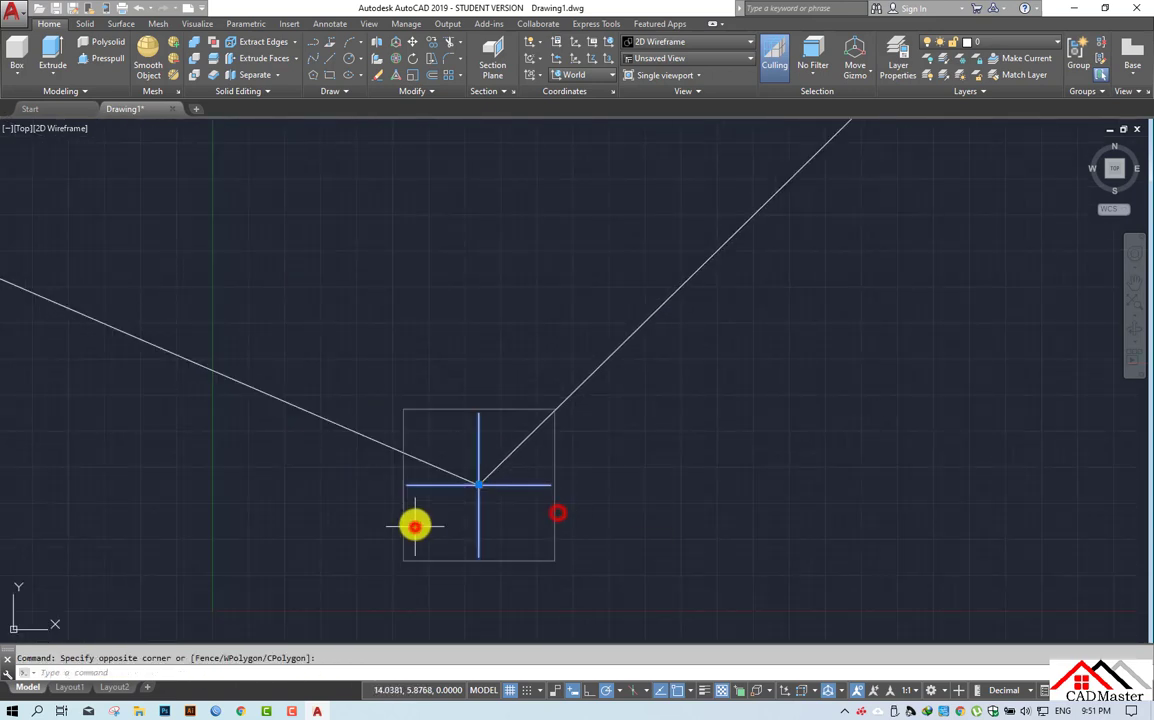
key(Return)
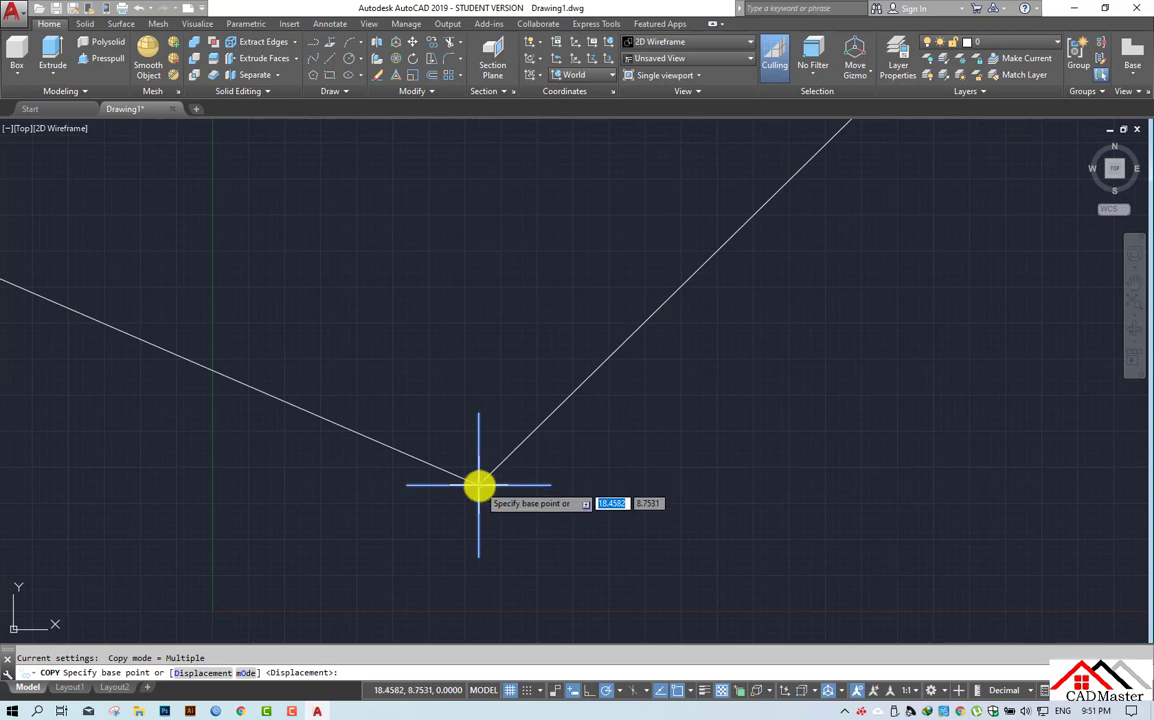
middle_drag(477, 487, 470, 446)
click(470, 446)
middle_drag(631, 375, 469, 571)
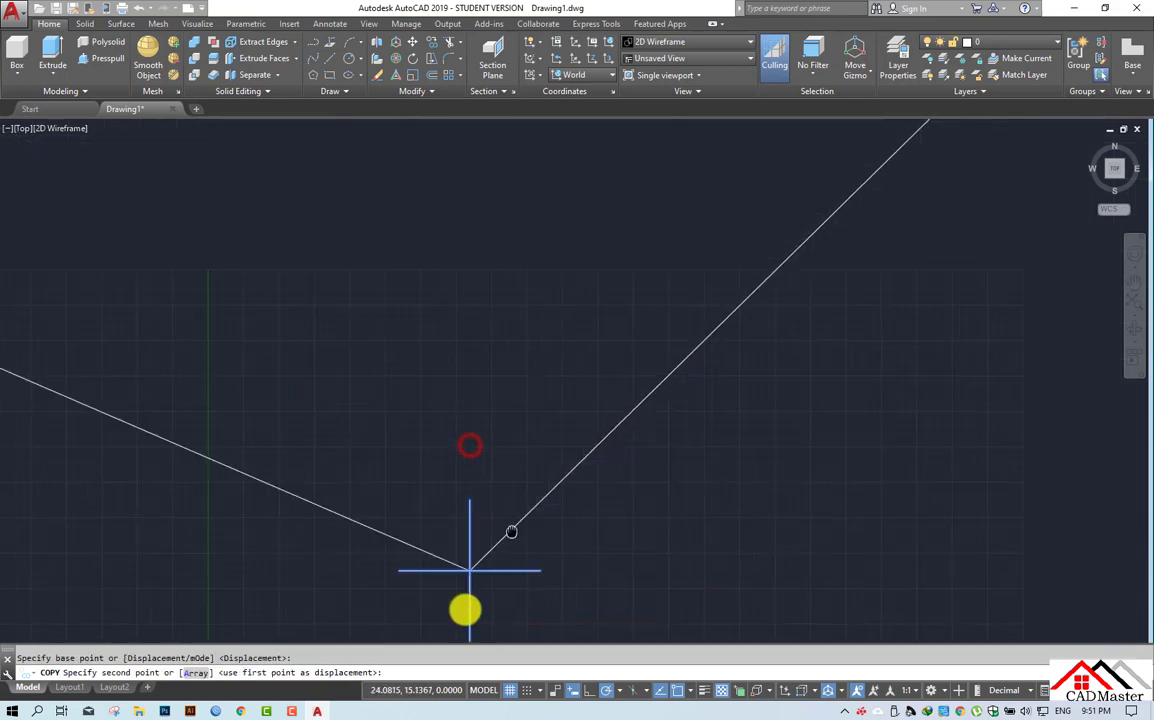
scroll(716, 303, up, 3)
click(891, 206)
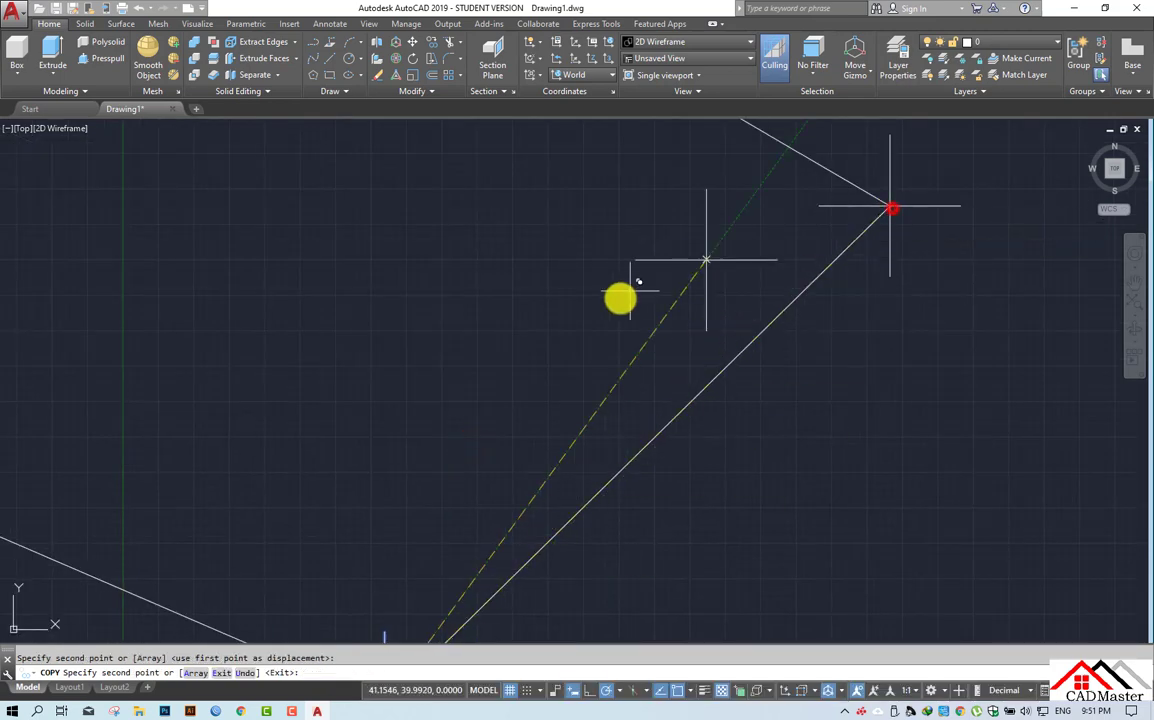
scroll(621, 298, down, 3)
click(528, 320)
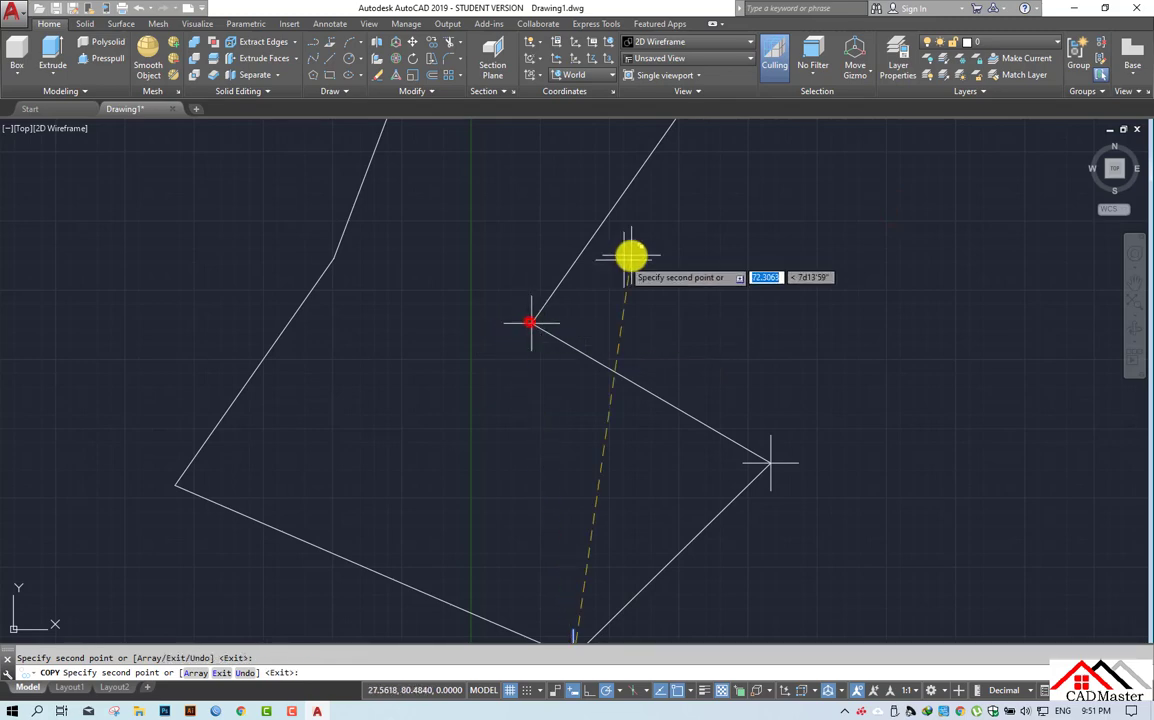
Place further copies of the cross on the northeast, topmost, west-side bend and westernmost corners, and finish copying.
middle_drag(661, 156, 608, 355)
click(631, 298)
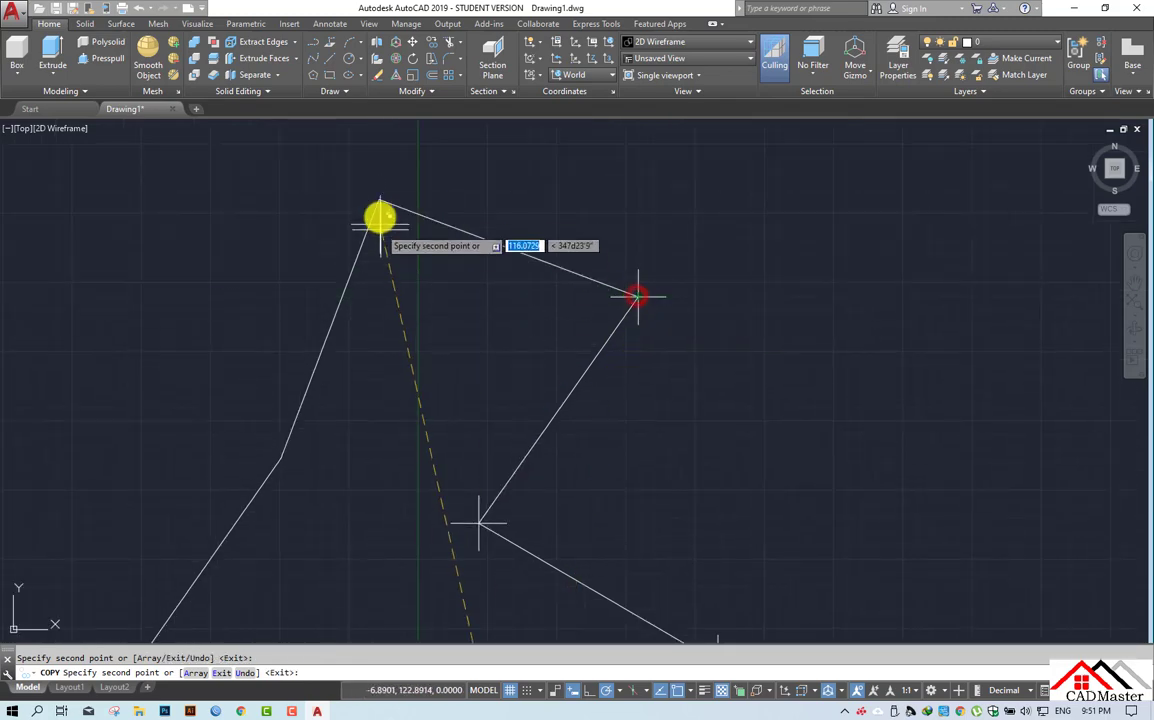
click(379, 200)
middle_drag(348, 508, 478, 340)
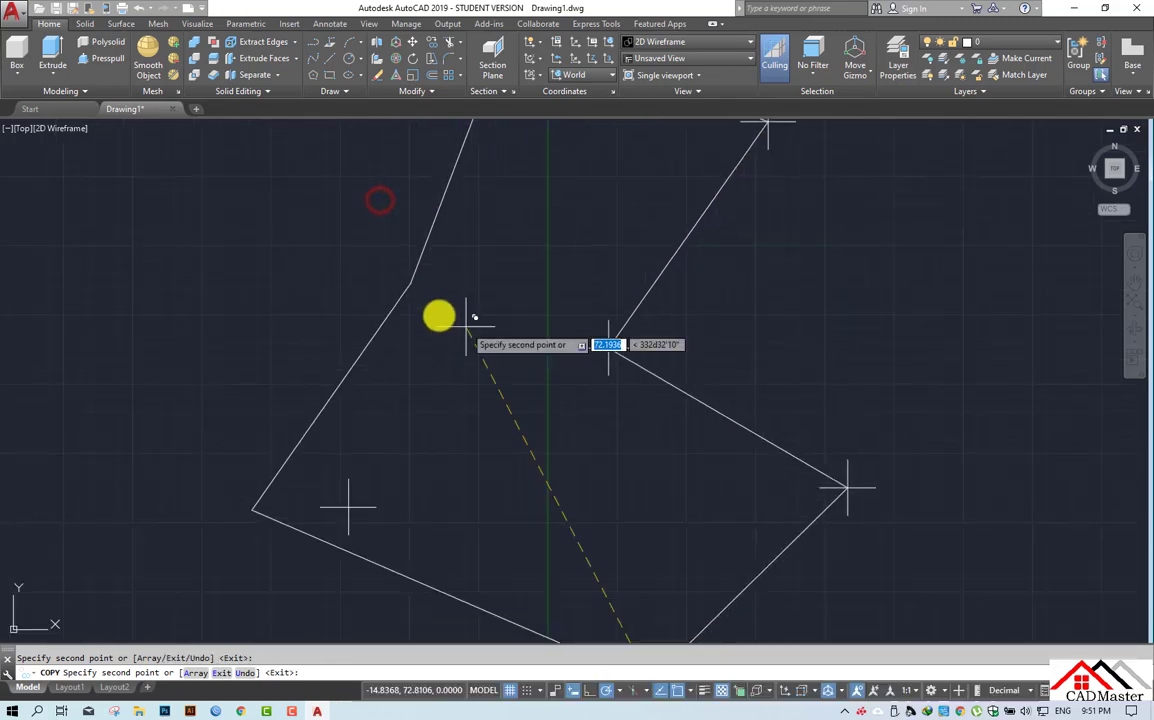
click(410, 285)
middle_drag(422, 472, 534, 302)
click(362, 337)
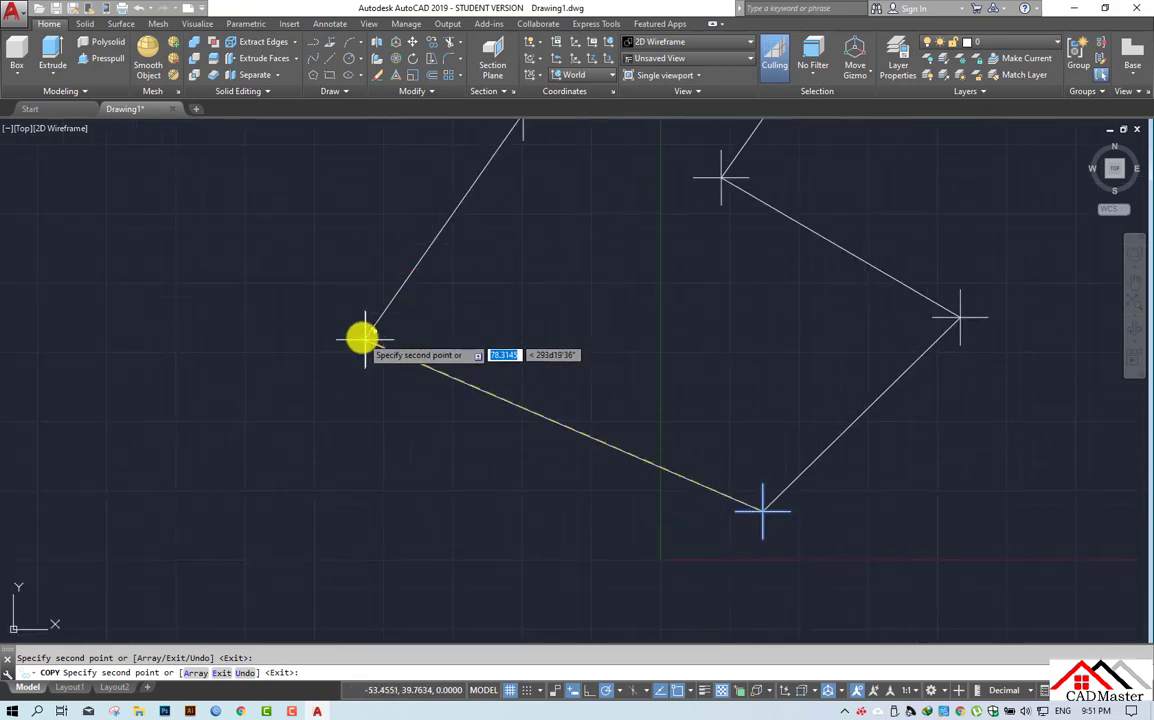
key(Return)
Set the Standard dimension style's angular units to Degrees Minutes Seconds with 0d00'00" precision.
middle_drag(633, 319, 461, 427)
scroll(272, 290, down, 2)
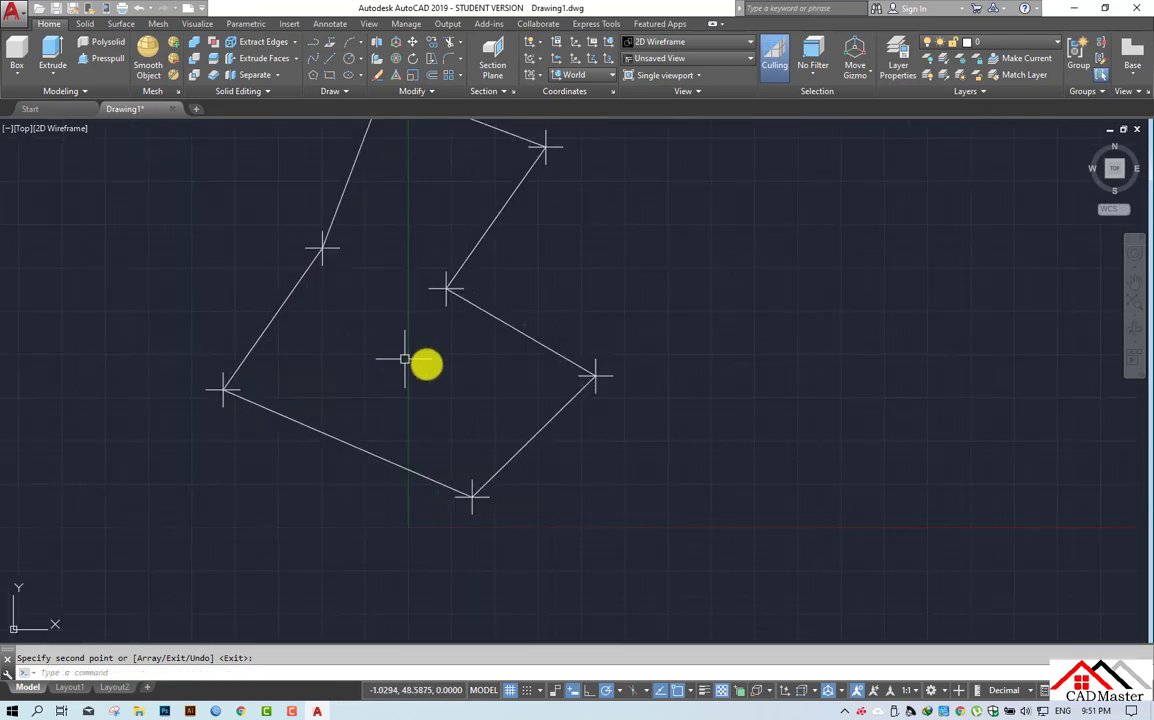
scroll(471, 489, up, 4)
scroll(471, 493, up, 6)
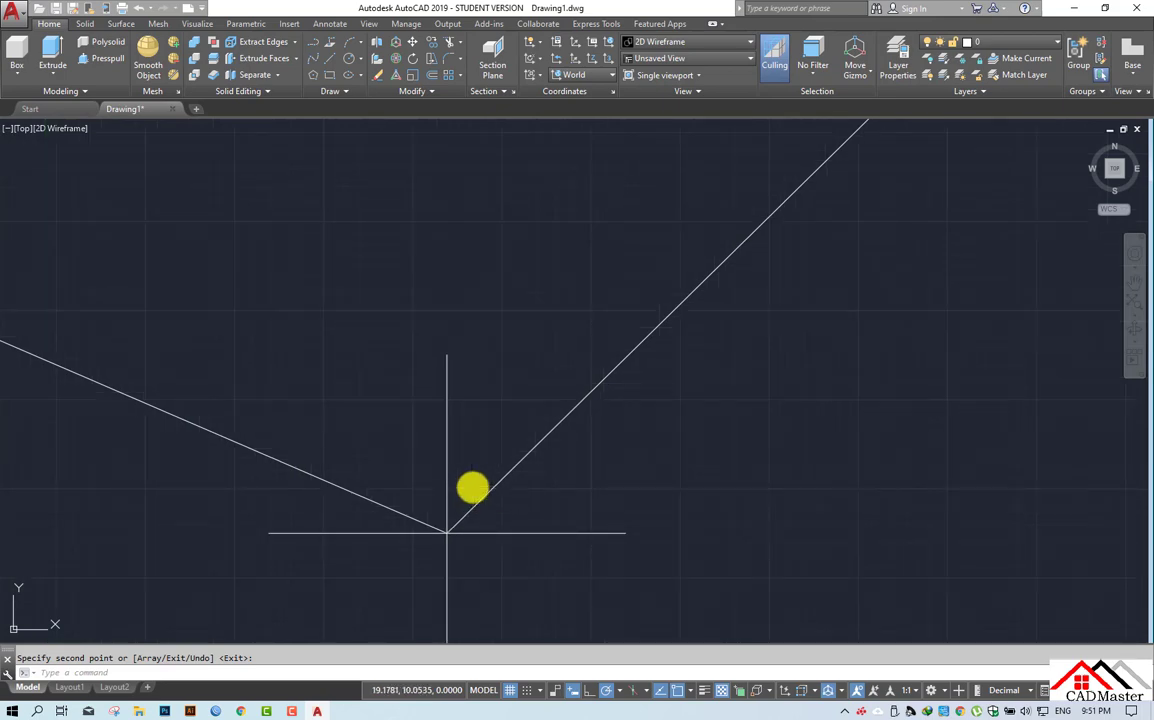
text(d)
key(Return)
drag(529, 236, 496, 232)
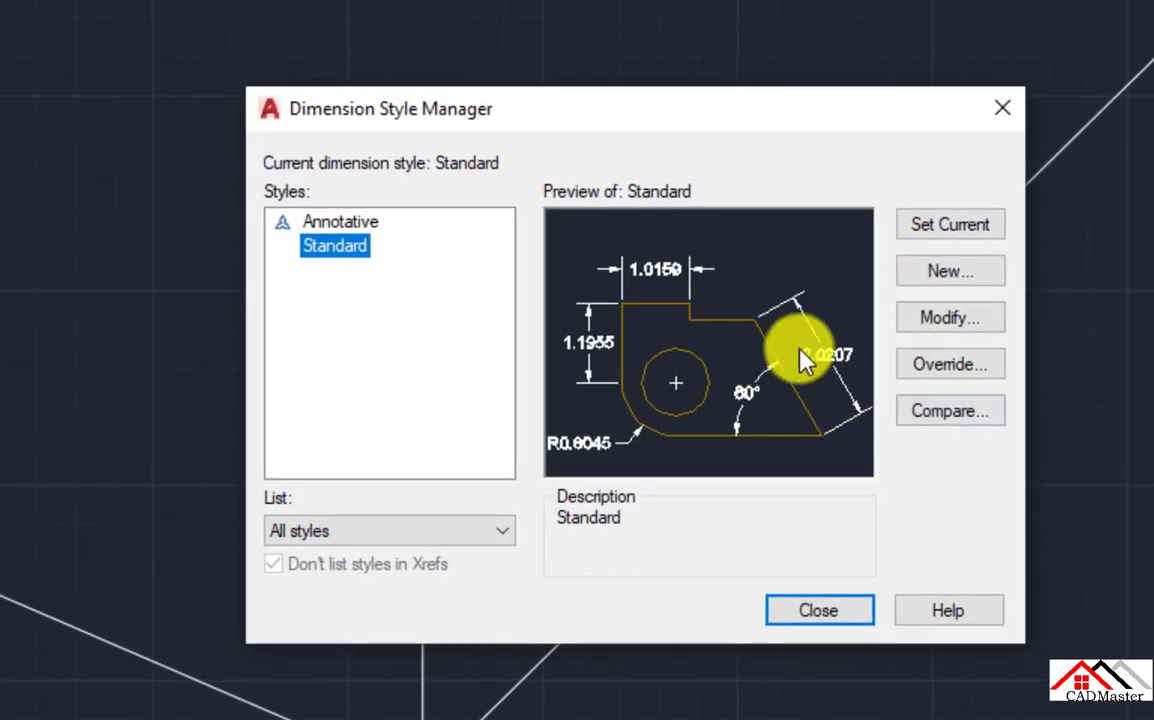
click(920, 322)
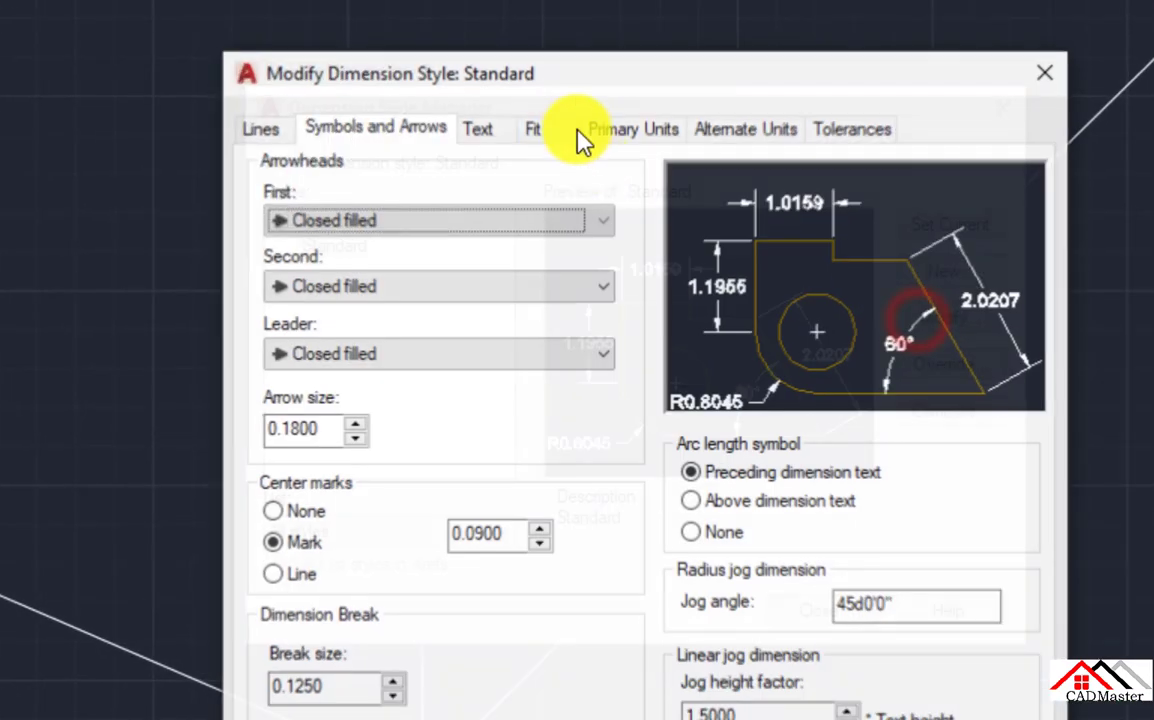
click(631, 130)
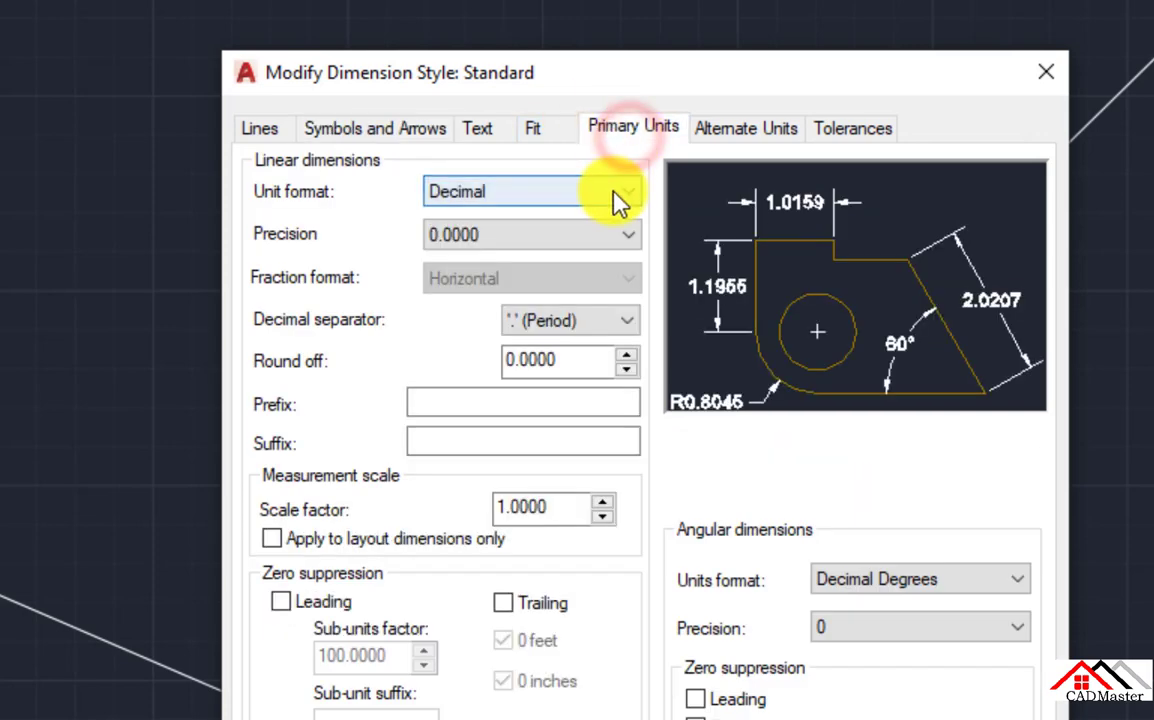
click(620, 203)
click(582, 243)
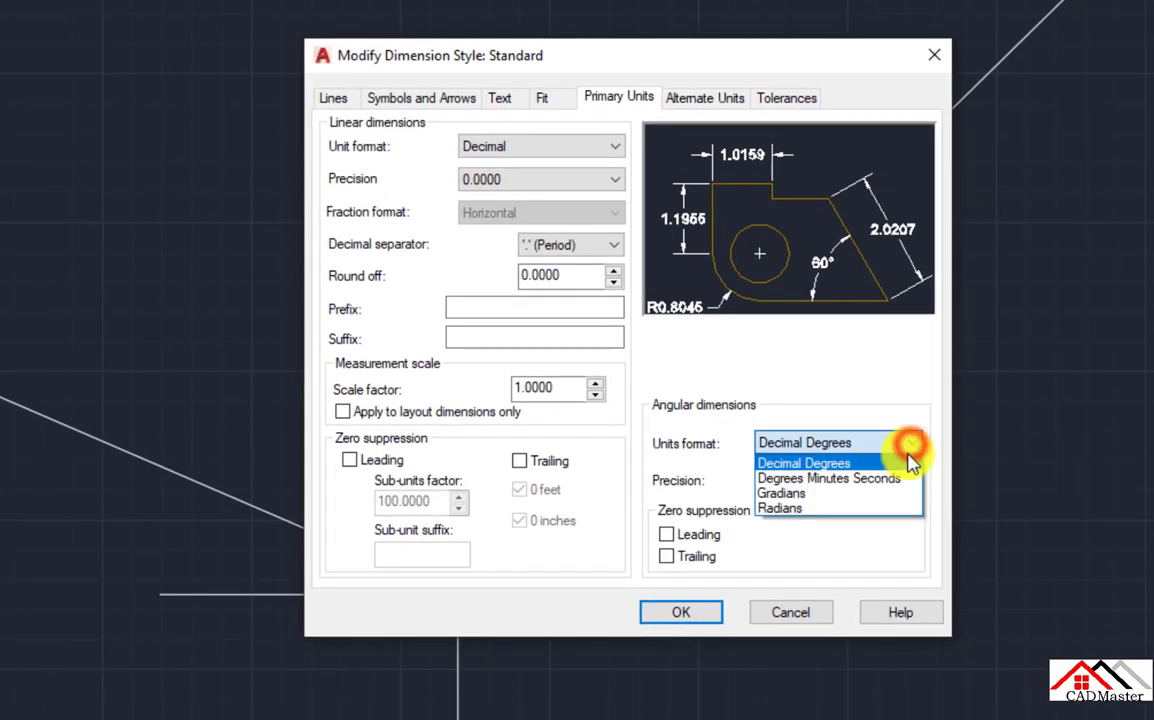
click(900, 472)
click(898, 482)
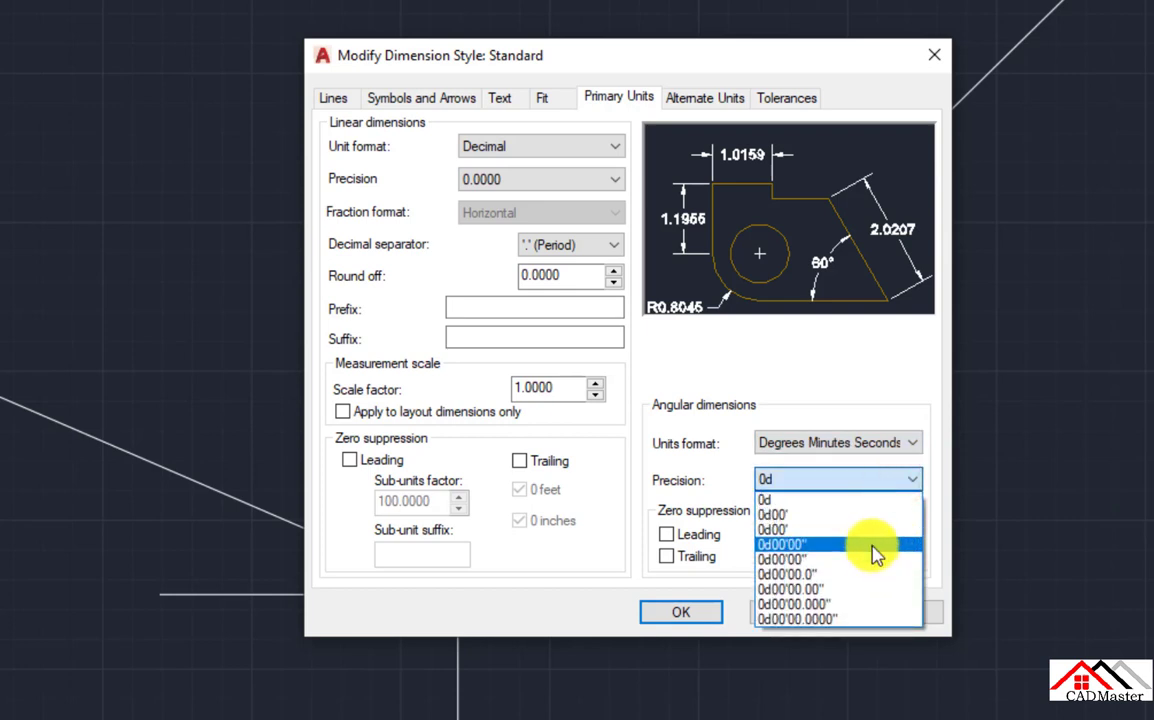
click(822, 547)
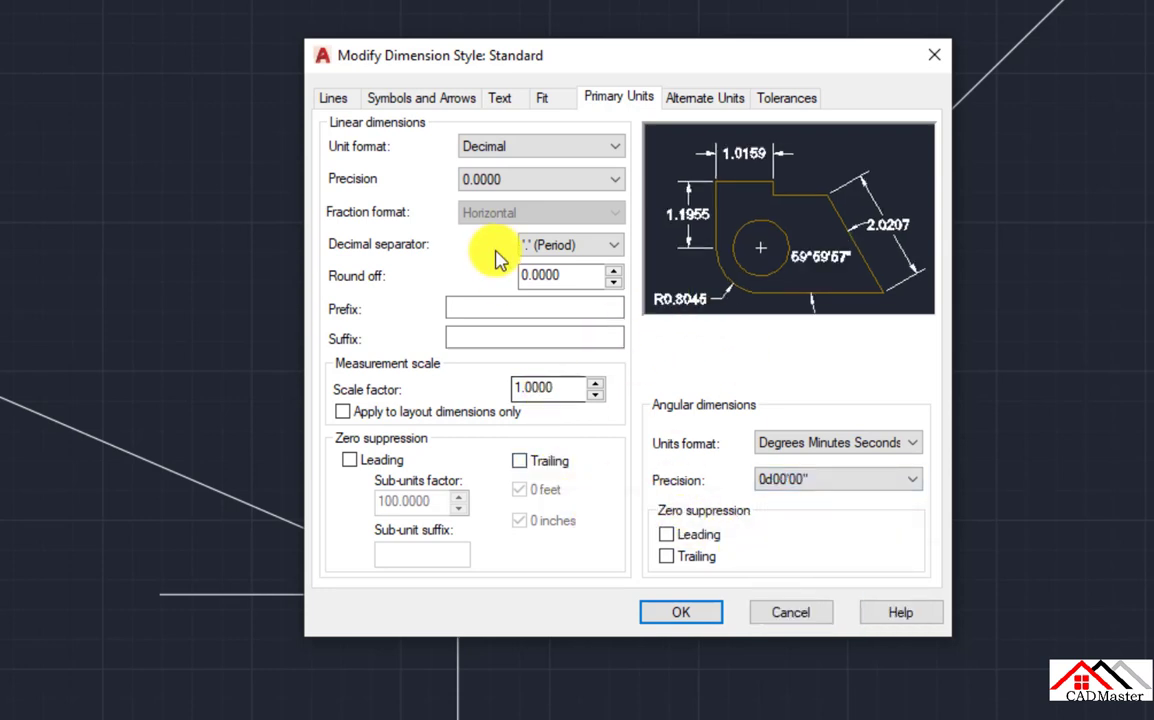
Set the Standard dimension style's text height to 0.7.
click(548, 105)
click(500, 98)
click(612, 100)
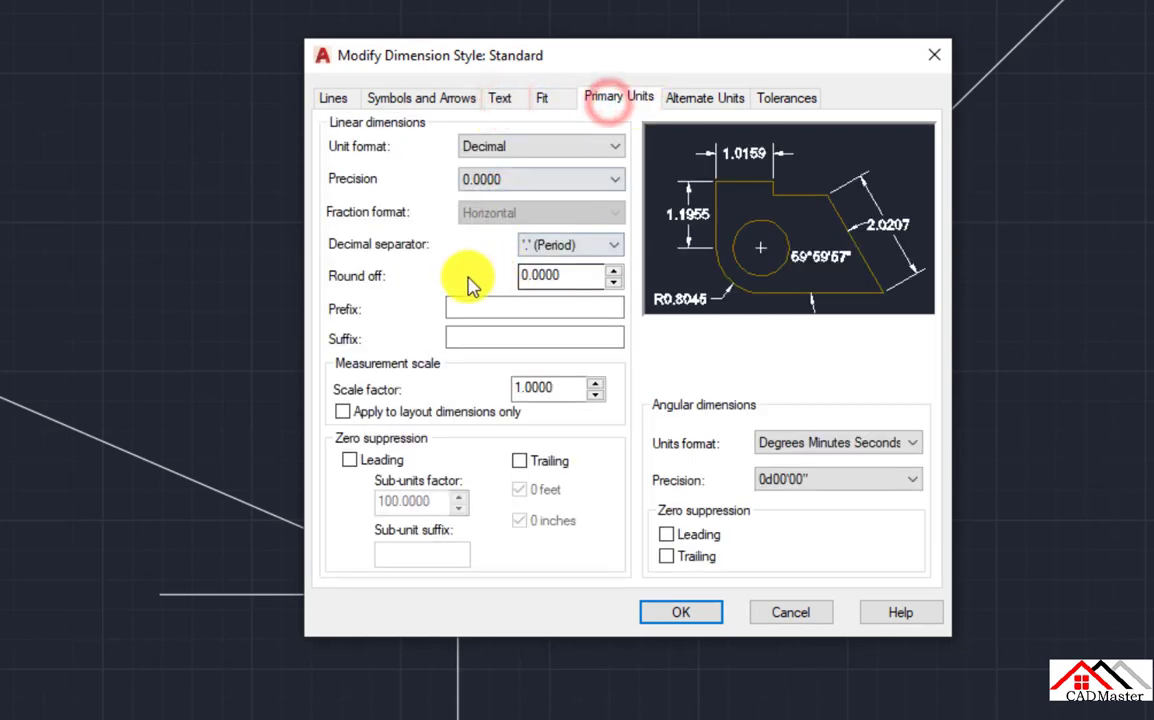
click(498, 99)
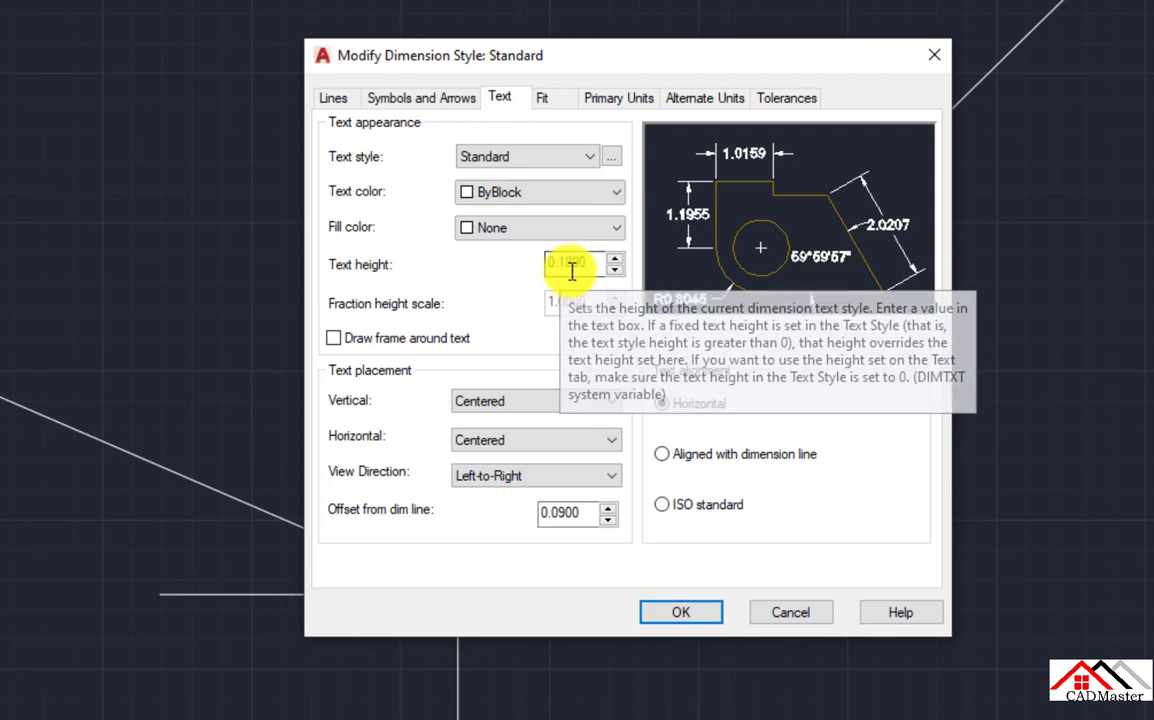
drag(584, 263, 620, 264)
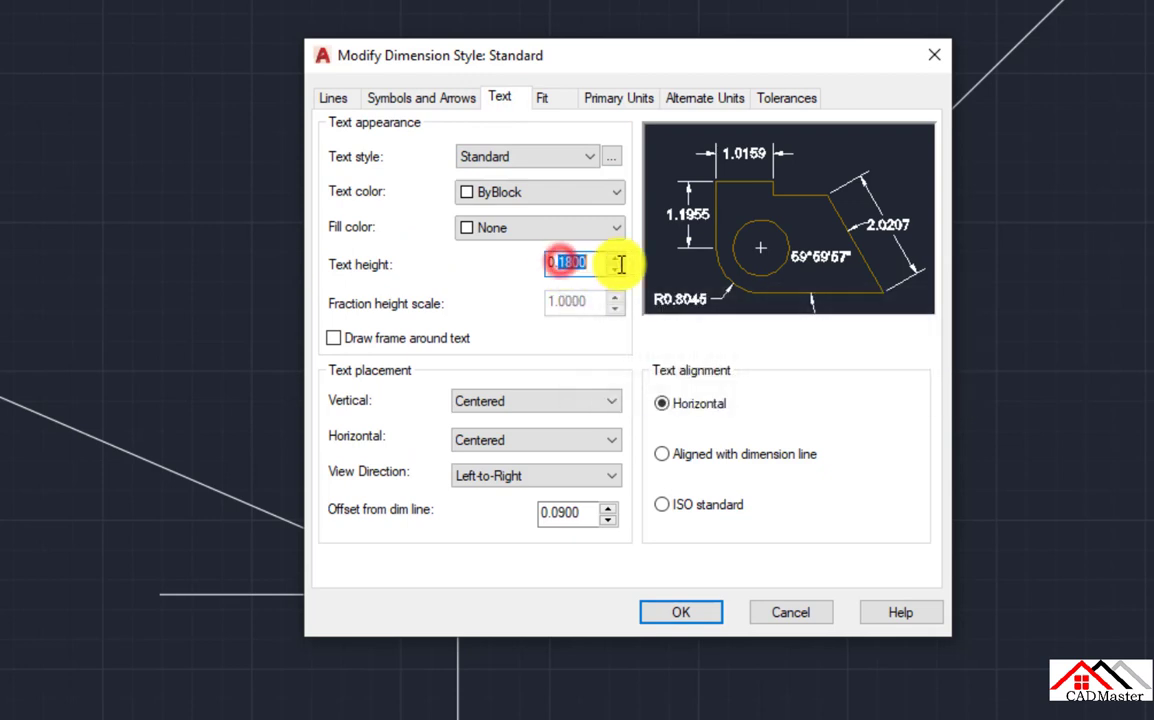
text(7)
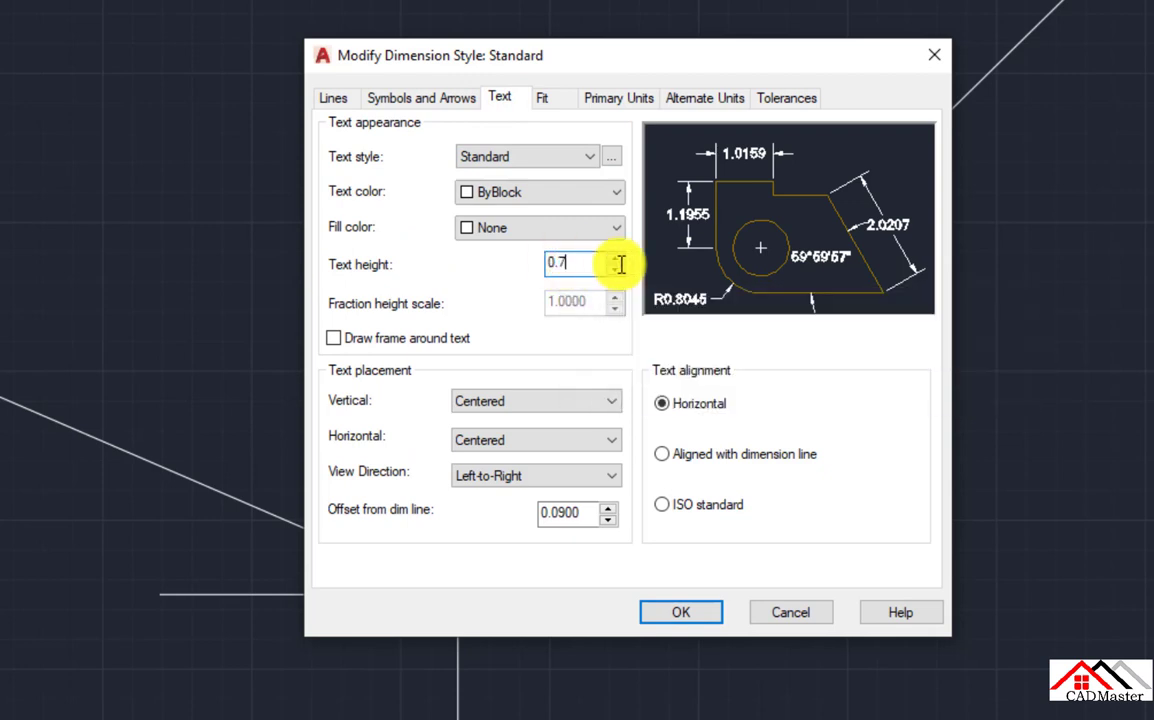
Set the Standard dimension style's arrow size to 0.7 and make the style current.
click(458, 100)
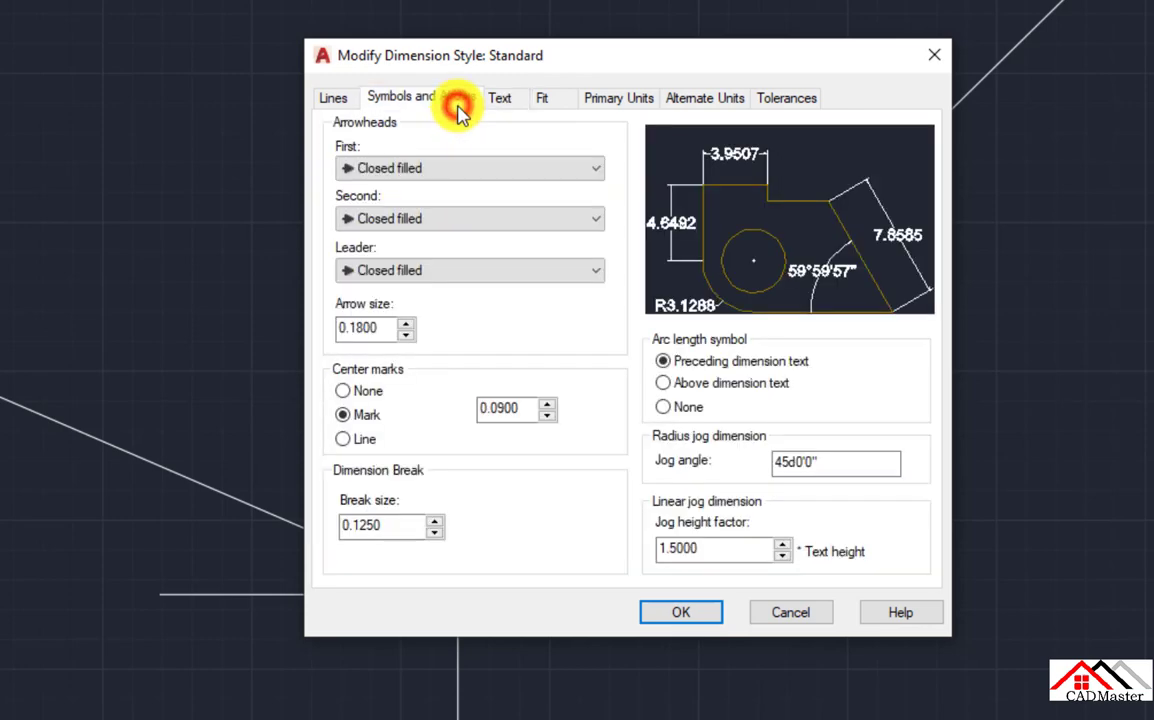
click(364, 327)
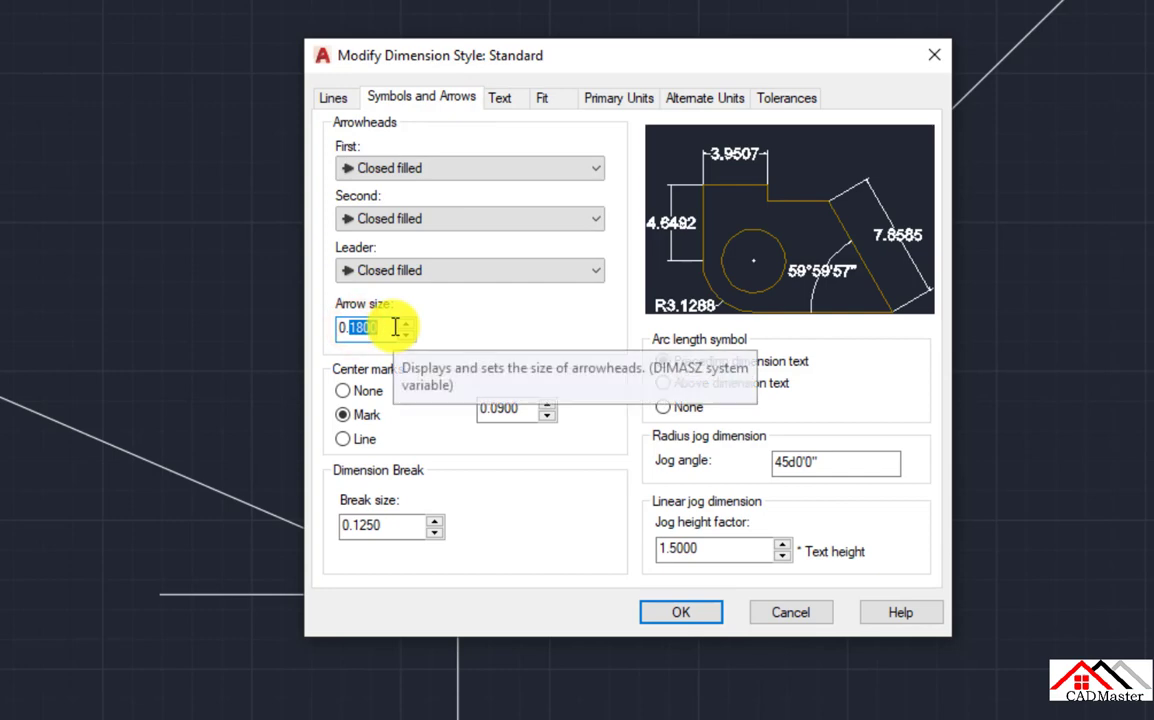
text(7)
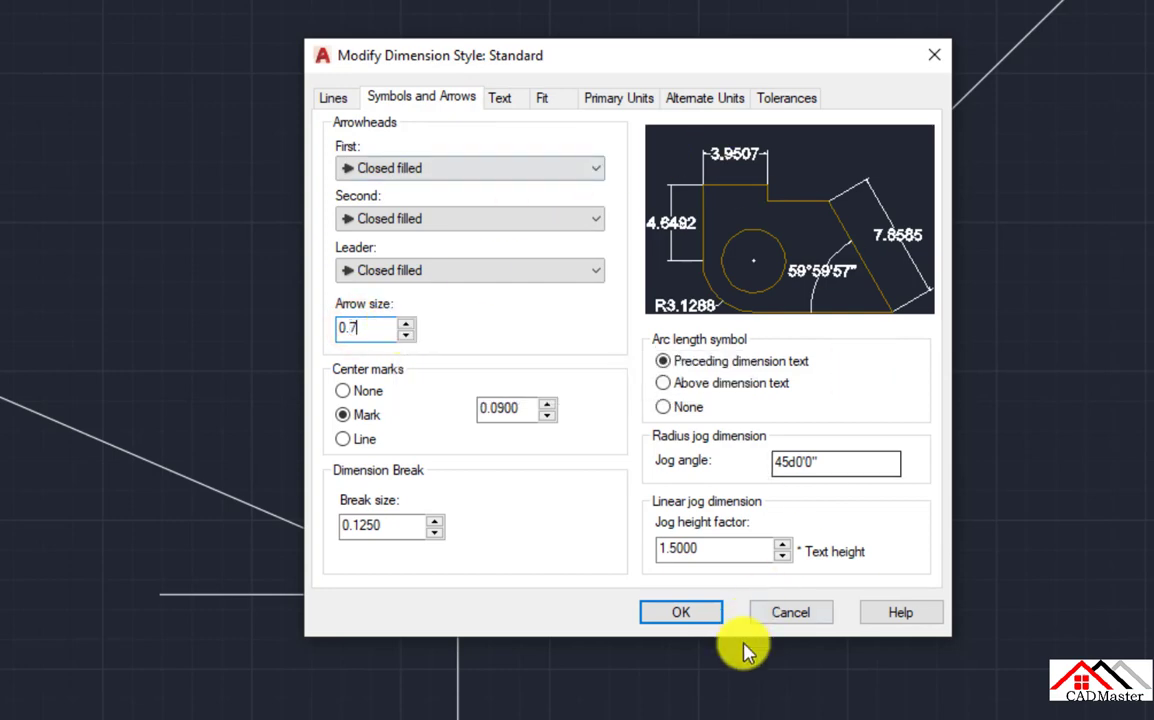
click(704, 614)
click(831, 176)
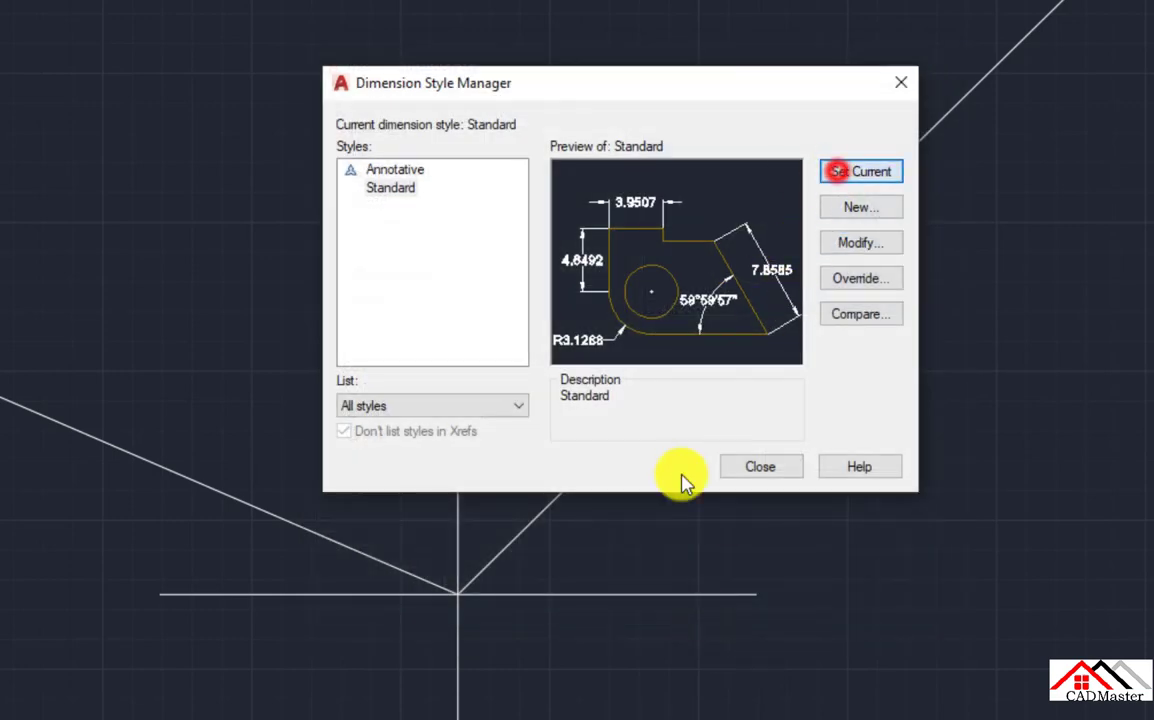
click(747, 470)
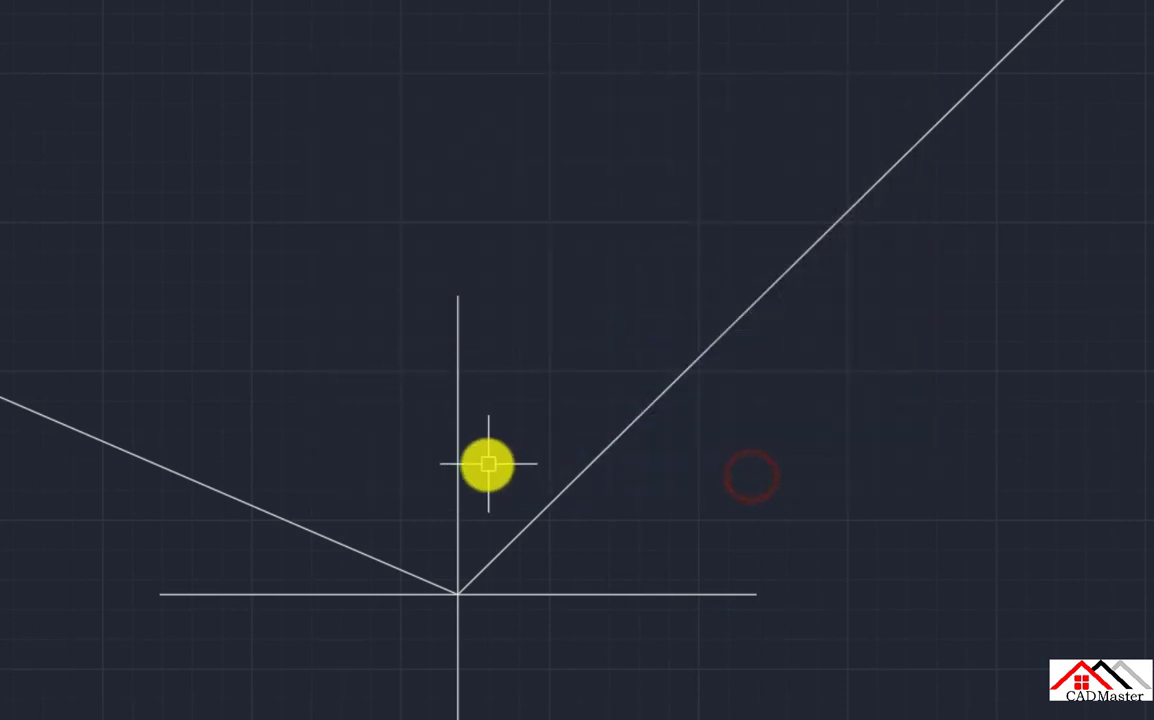
Start an angular dimension at the outline's lowest corner.
scroll(484, 463, up, 2)
mouse_move(484, 463)
middle_down()
mouse_move(404, 391)
mouse_move(337, 360)
middle_up()
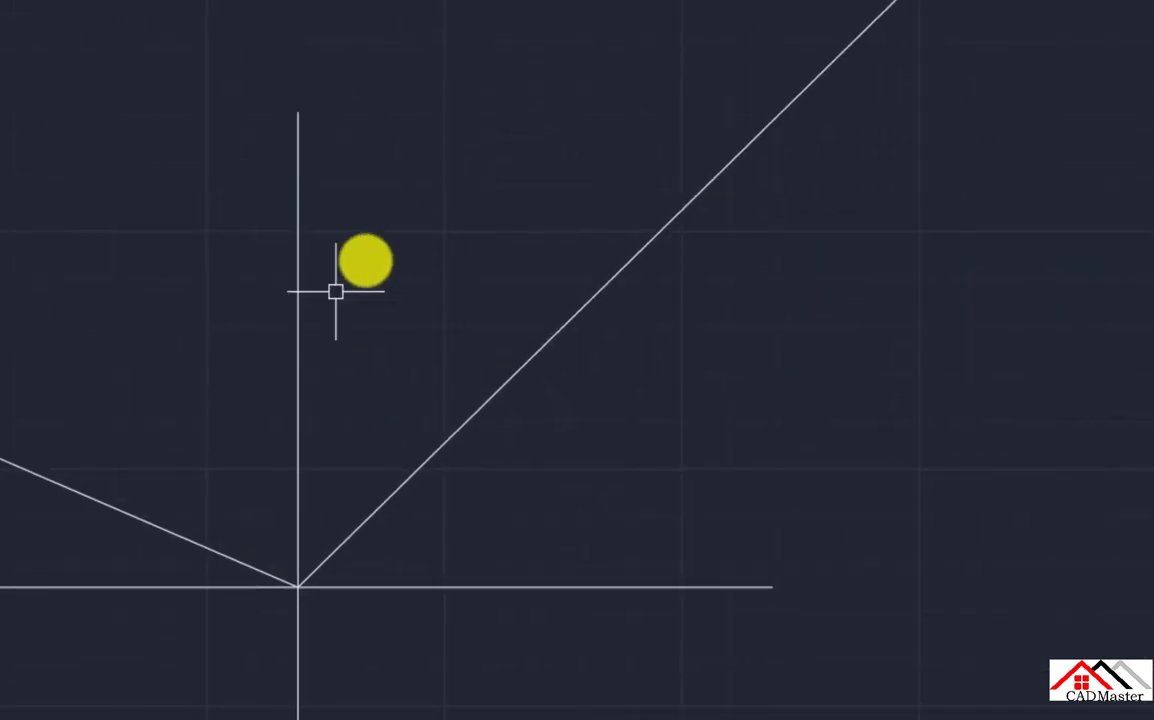
text(n)
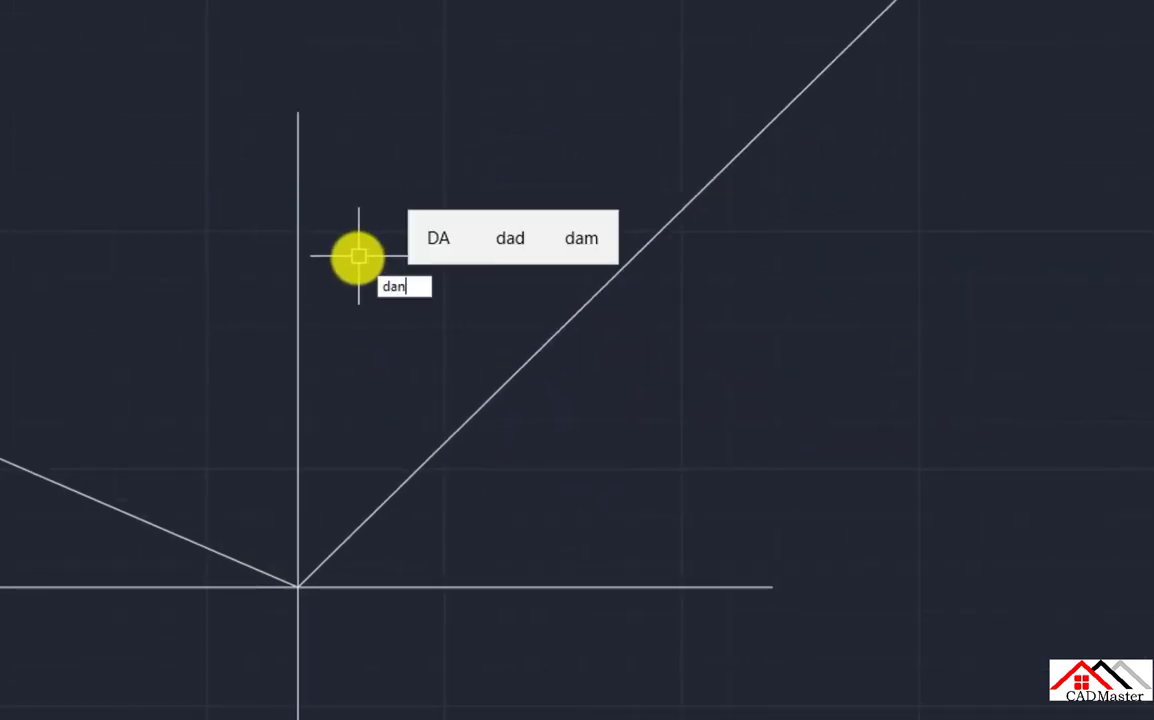
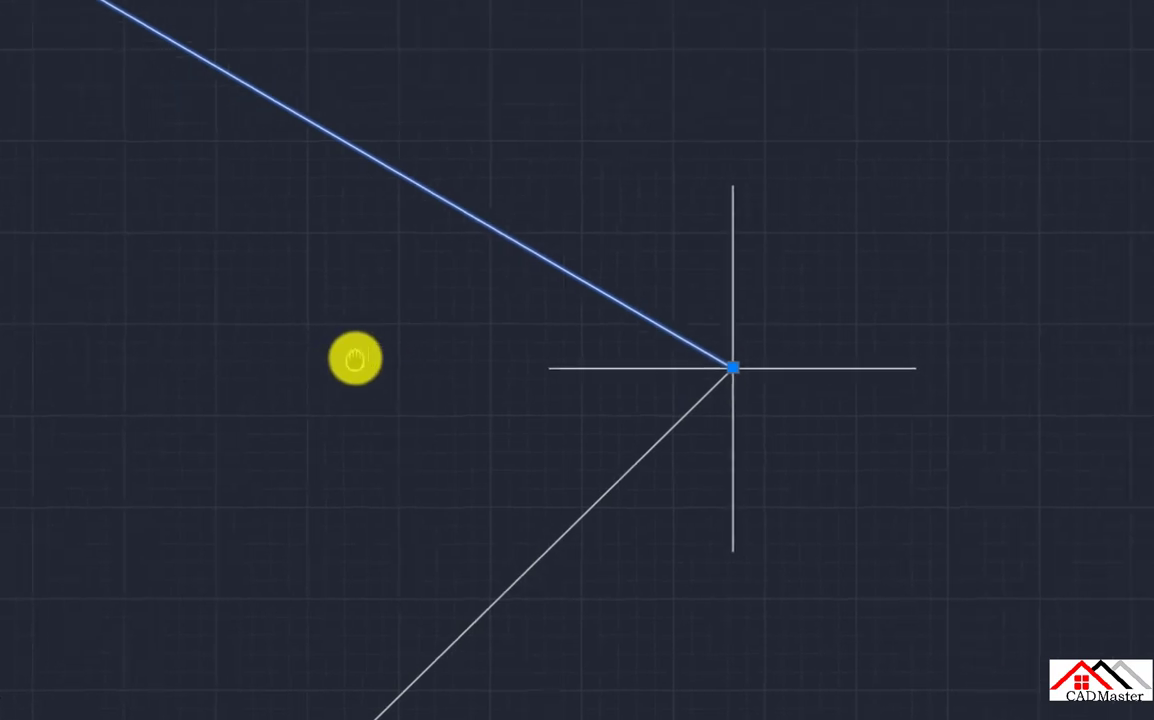
Try an angular dimension at the easternmost corner by selecting the cross's vertical line and the northwest-running boundary line, and undo it.
scroll(788, 298, up, 2)
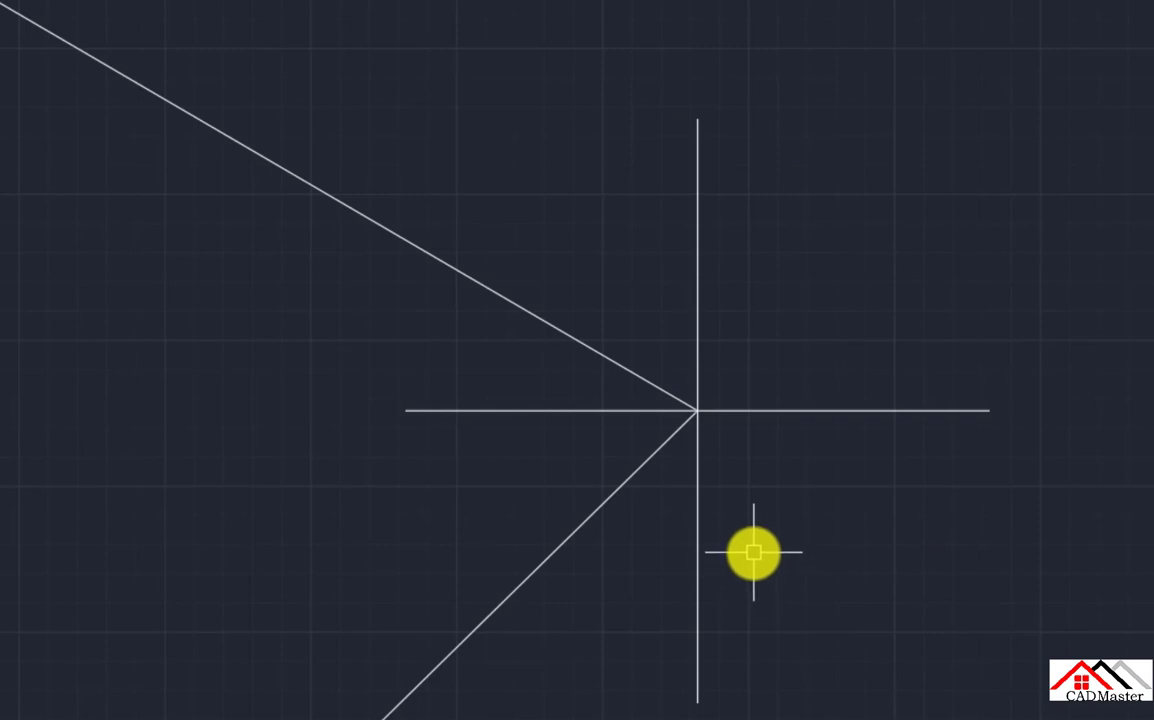
text(n)
key(Return)
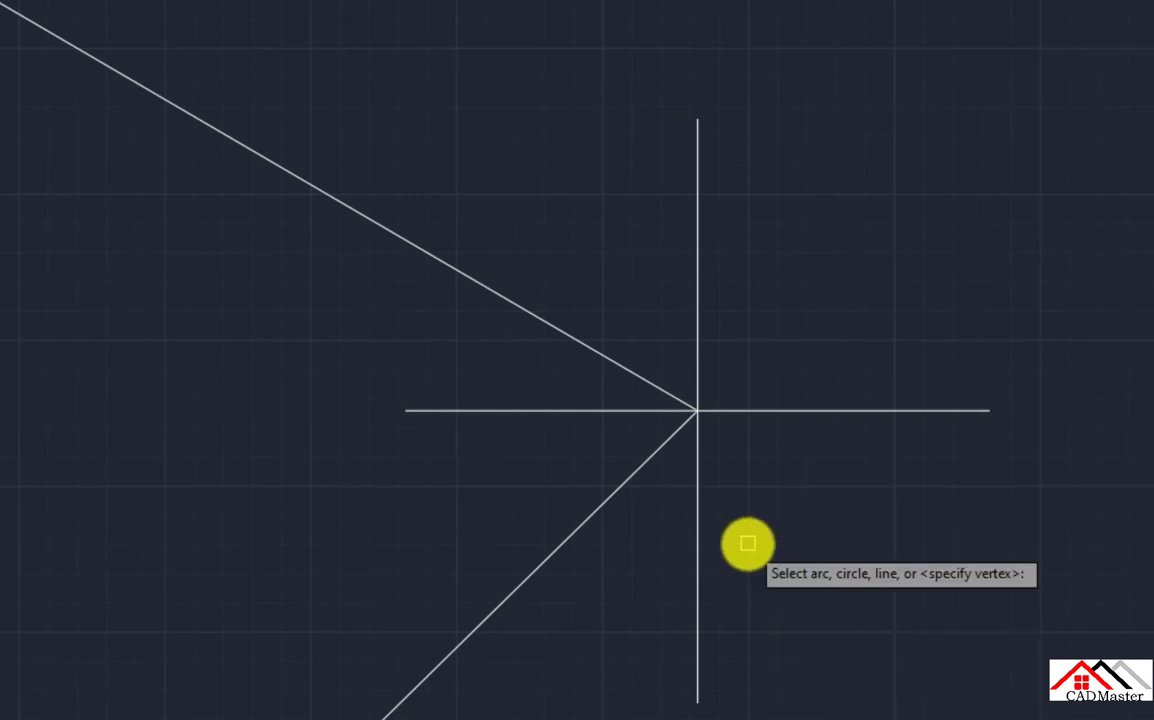
click(695, 223)
click(508, 303)
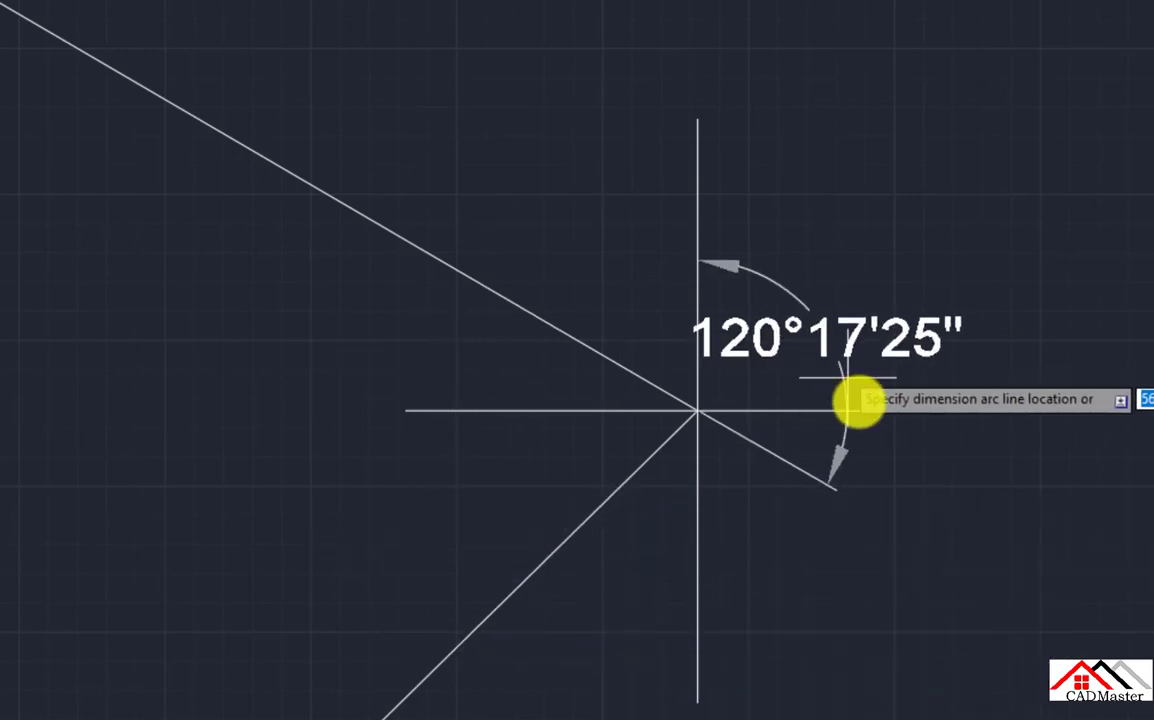
click(850, 462)
key(ctrl+z)
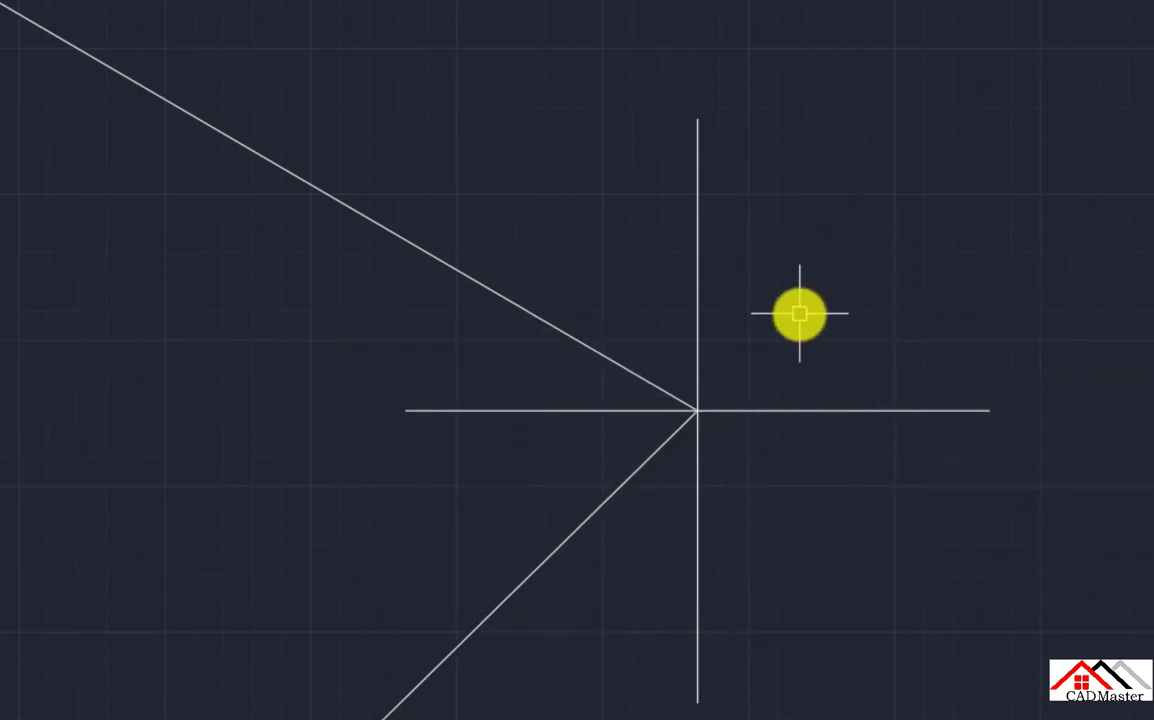
Dimension the reflex bearing at the easternmost corner, from the cross's north end clockwise around to the northwest-running boundary line, using the corner as vertex.
text(dan)
key(Return)
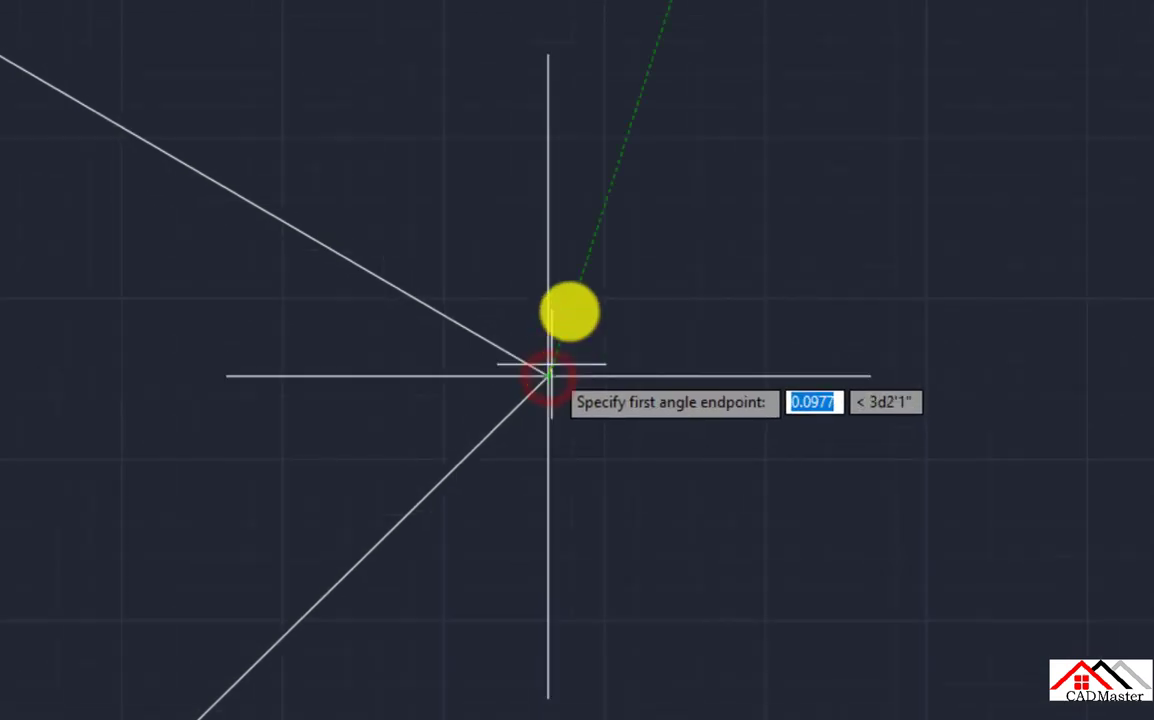
click(548, 53)
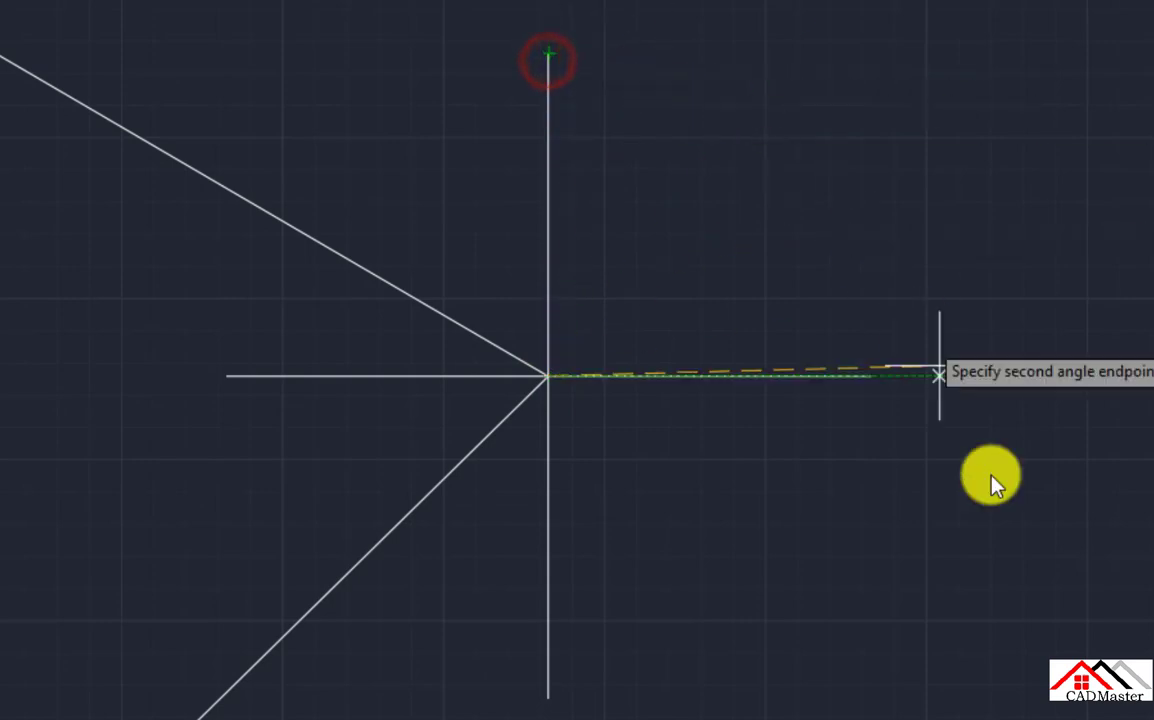
scroll(110, 150, down, 3)
scroll(167, 224, up, 8)
click(10, 65)
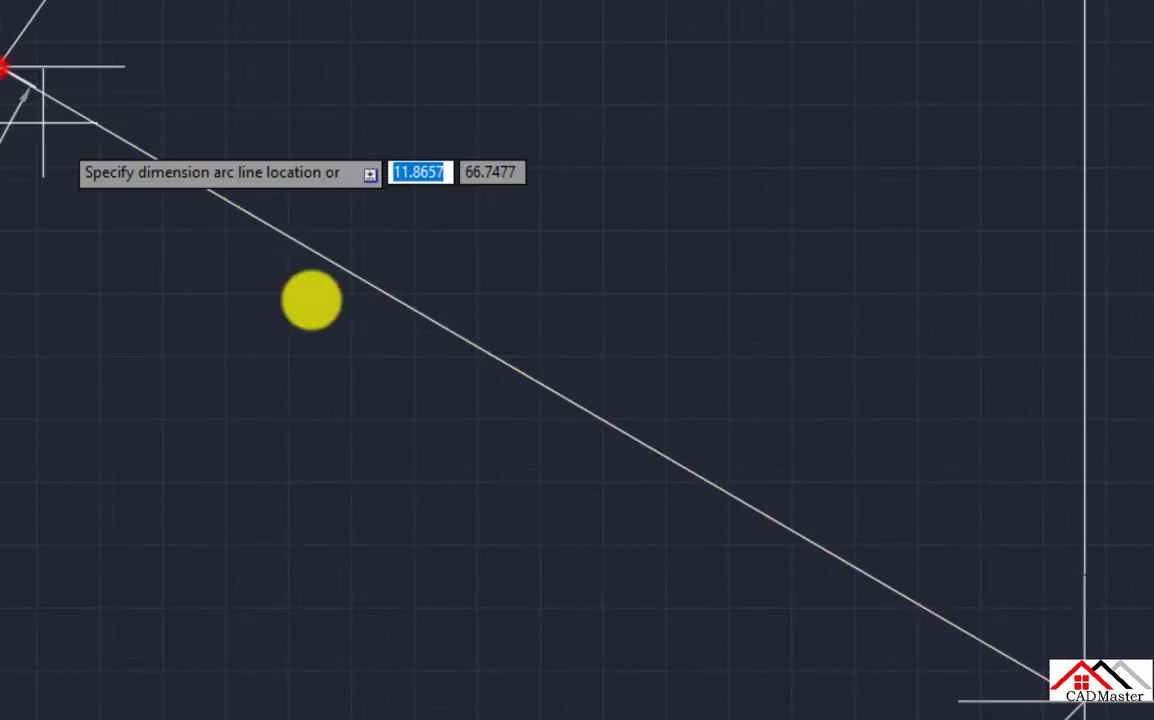
middle_drag(858, 508, 308, 2)
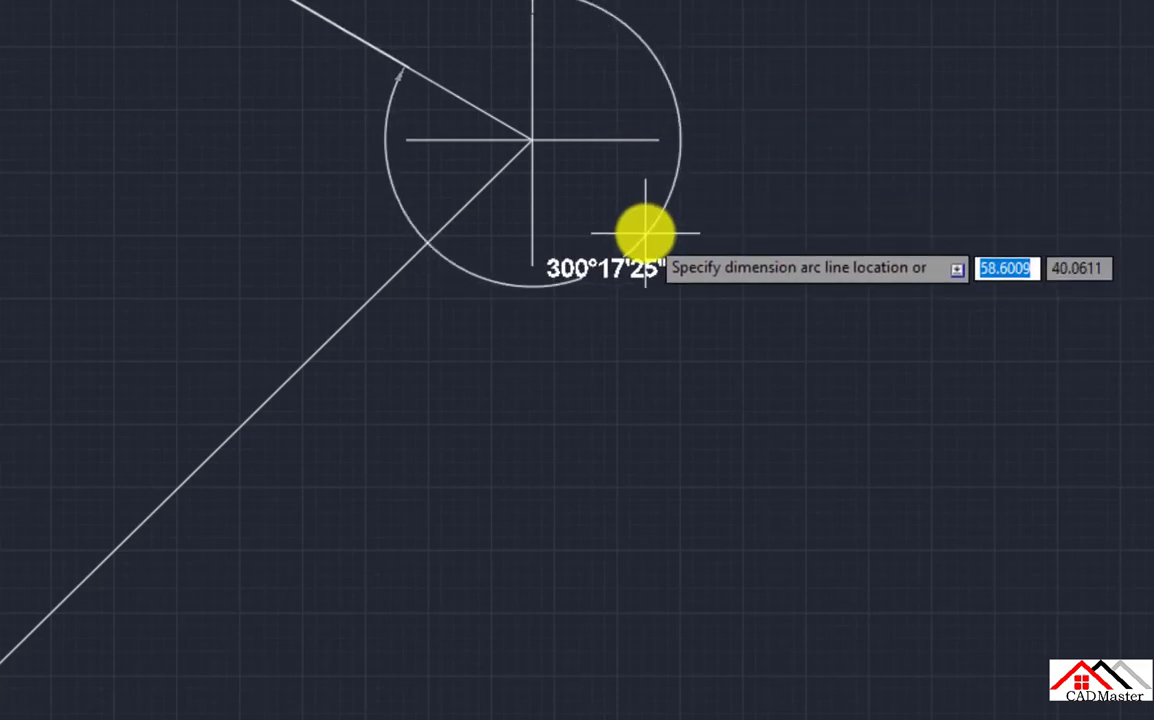
scroll(646, 232, up, 4)
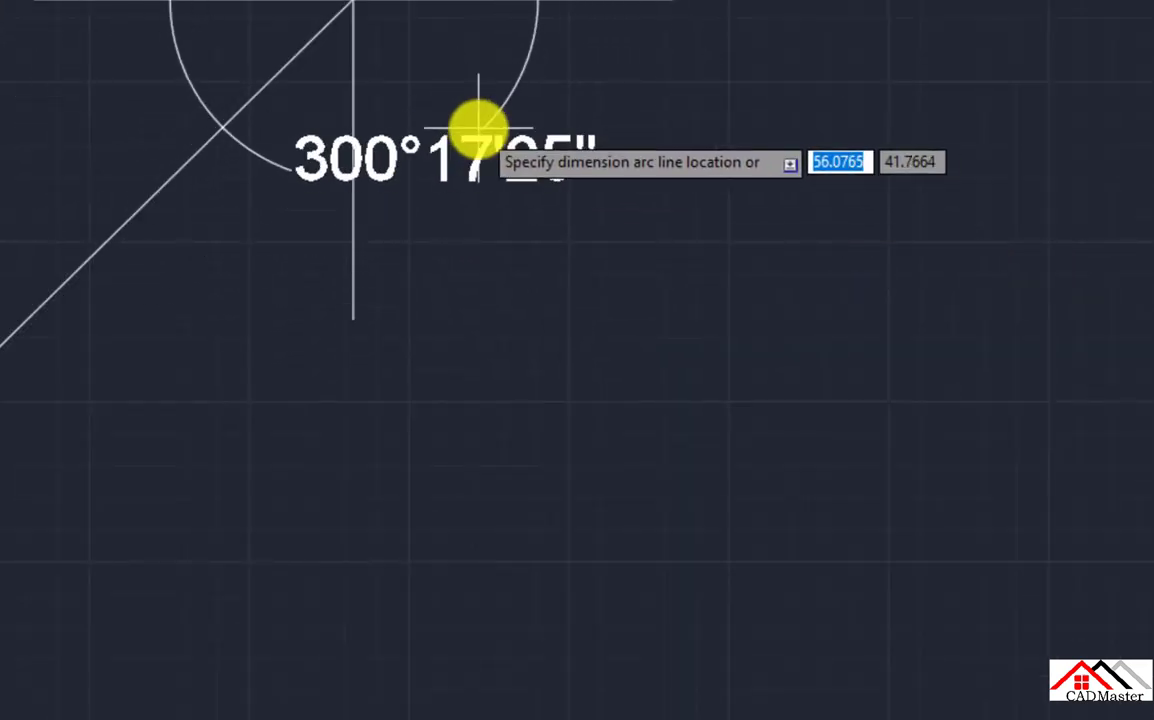
scroll(522, 143, down, 1)
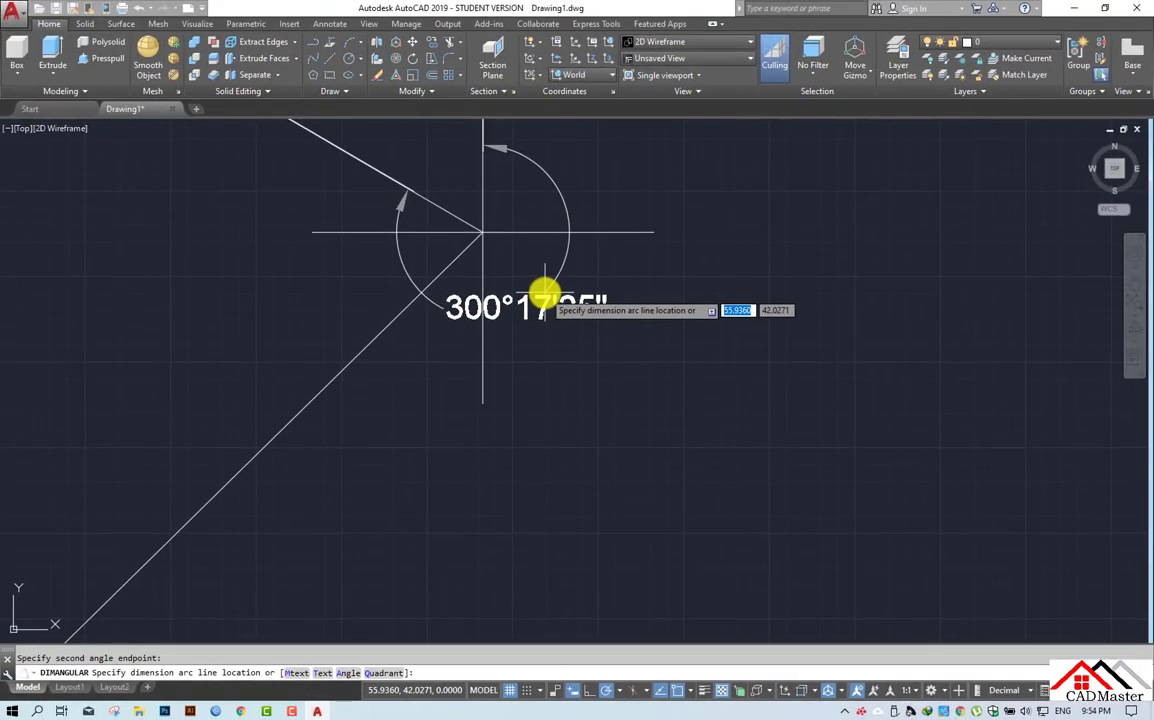
click(545, 293)
mouse_move(550, 374)
middle_down()
mouse_move(590, 466)
mouse_move(590, 503)
middle_up()
scroll(604, 417, up, 2)
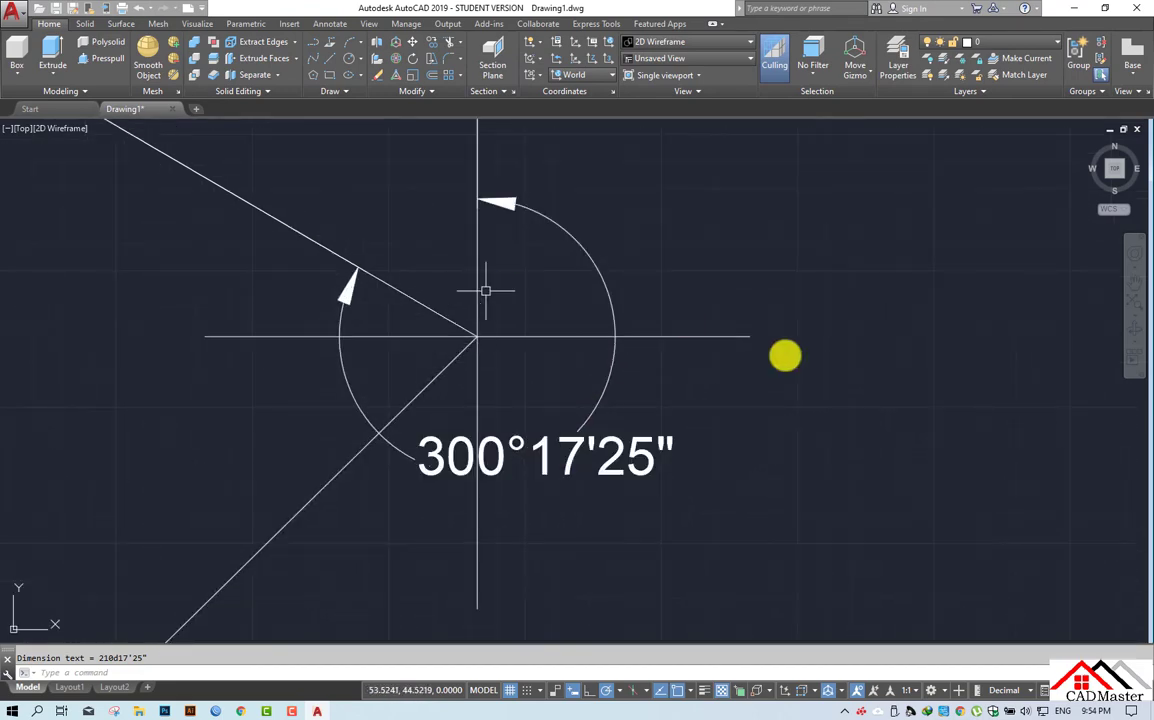
Add an angular dimension at the inward corner on the east side between the cross's vertical line and the northeast-running boundary line.
scroll(355, 296, down, 2)
middle_drag(327, 363, 549, 394)
scroll(595, 443, down, 2)
scroll(600, 450, down, 4)
mouse_move(453, 423)
middle_down()
mouse_move(464, 409)
mouse_move(443, 392)
mouse_move(470, 380)
mouse_move(339, 428)
middle_up()
scroll(473, 403, up, 2)
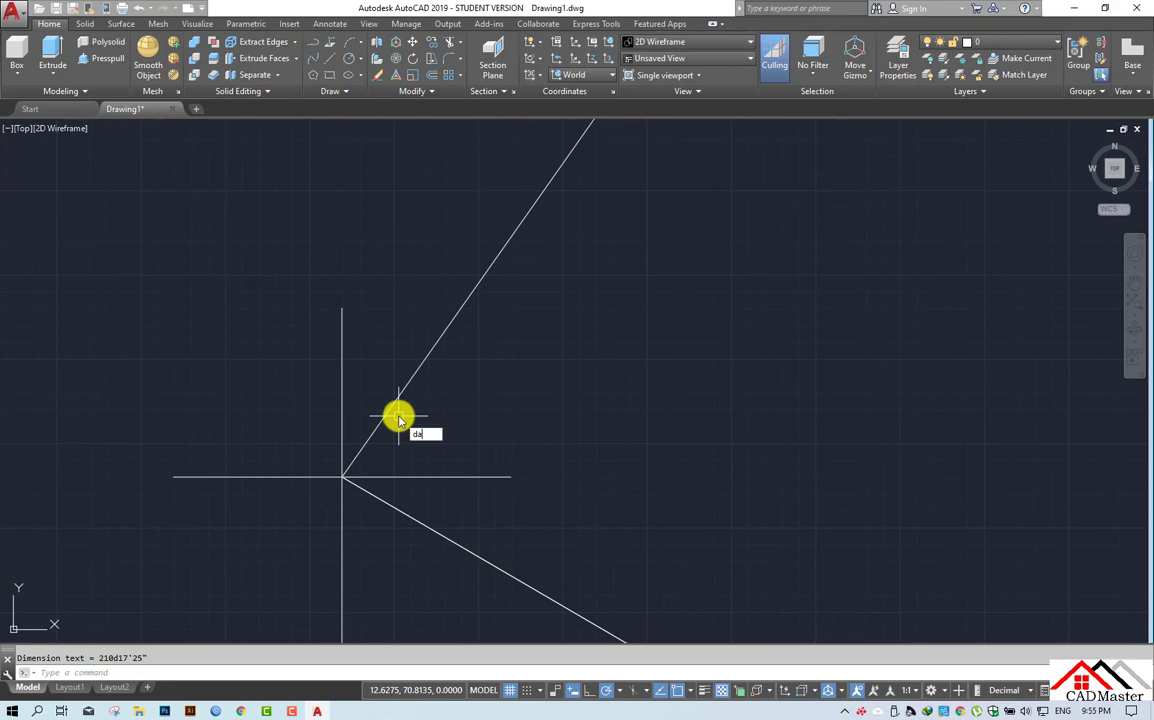
text(n)
key(Return)
click(341, 333)
click(411, 375)
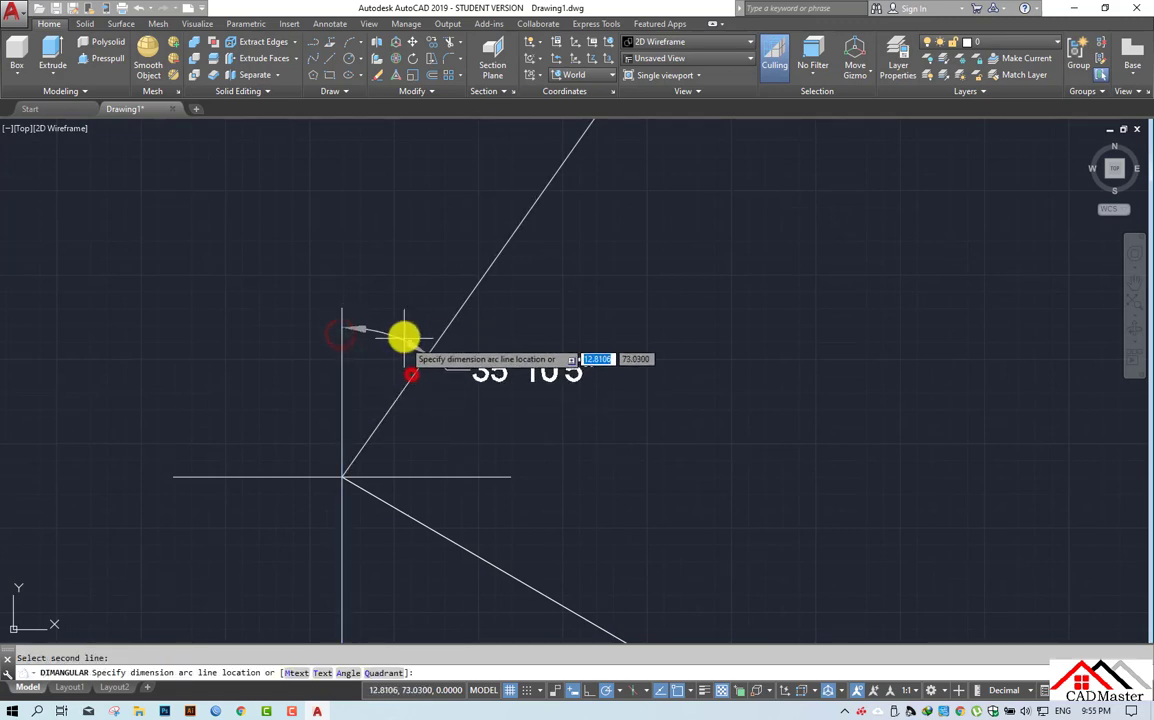
scroll(582, 337, down, 5)
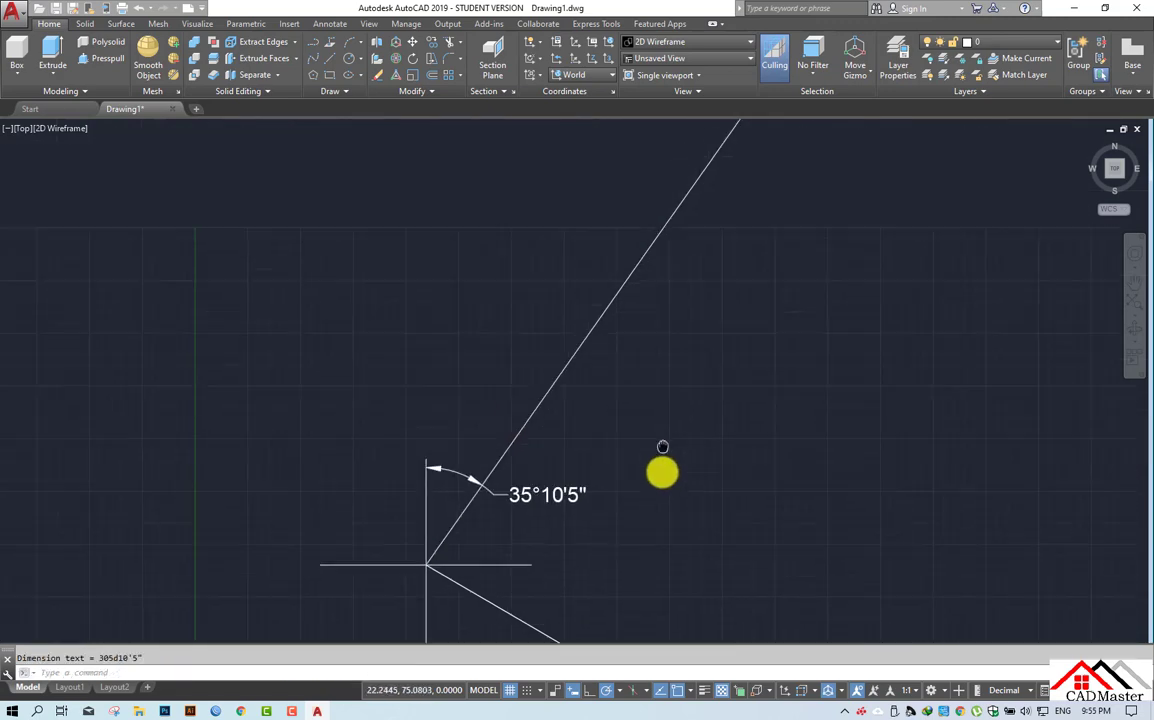
Dimension the reflex bearing at the upper east corner by vertex, from the cross's north end clockwise to the boundary line running to the topmost corner.
middle_drag(689, 384, 601, 447)
scroll(601, 447, up, 8)
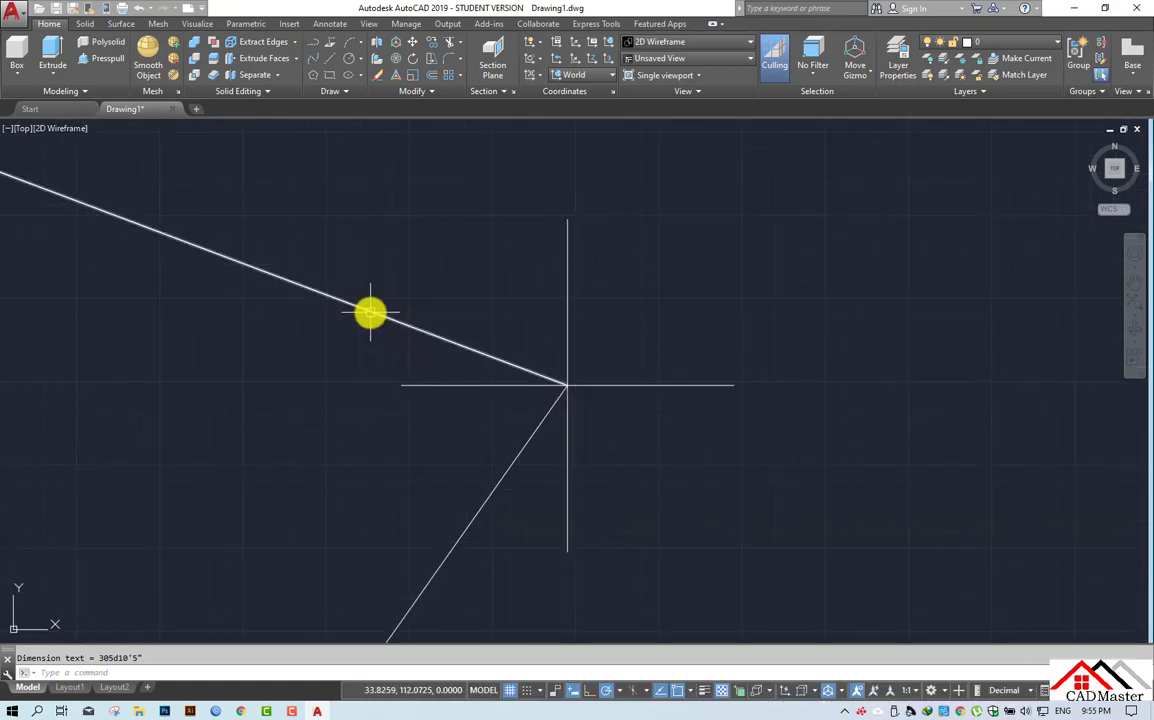
middle_drag(664, 309, 594, 315)
key(Return)
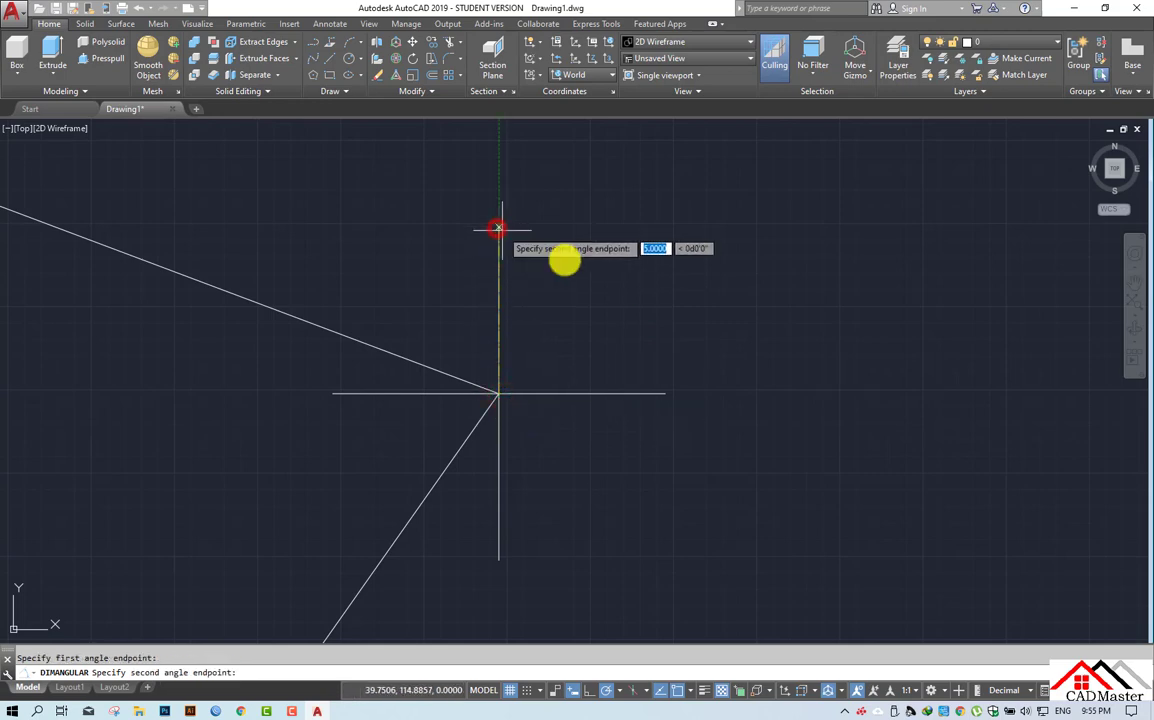
mouse_move(303, 397)
middle_down()
mouse_move(549, 388)
mouse_move(216, 240)
middle_up()
click(207, 234)
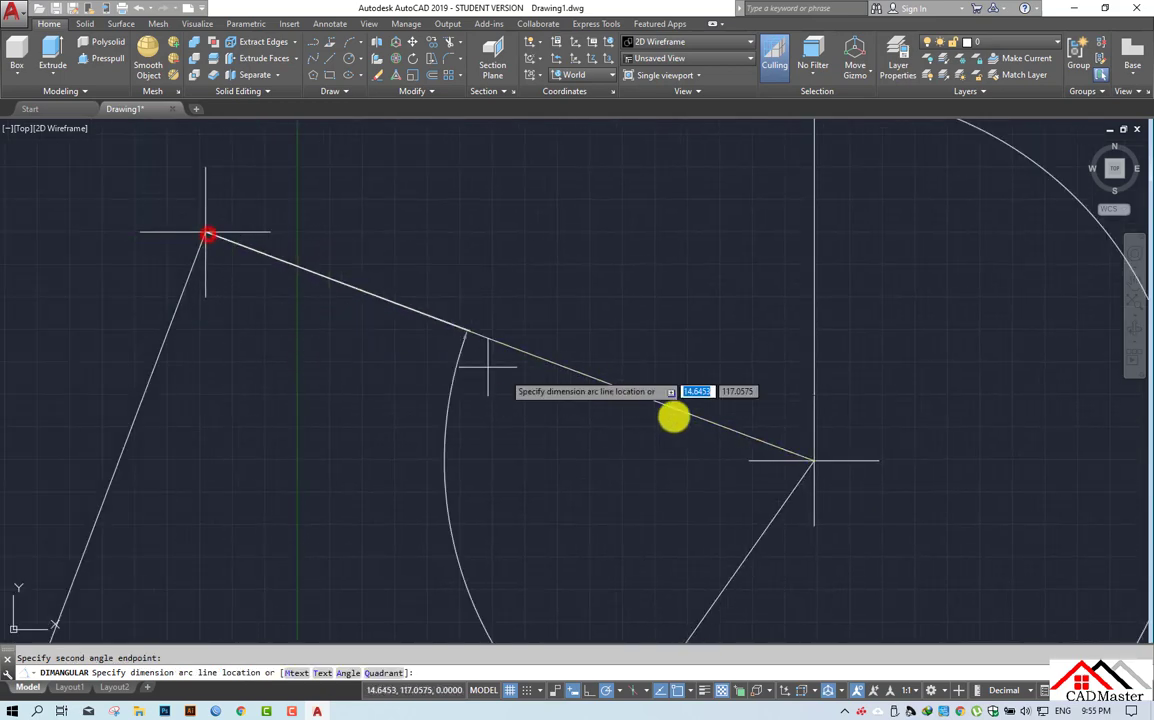
scroll(801, 469, up, 3)
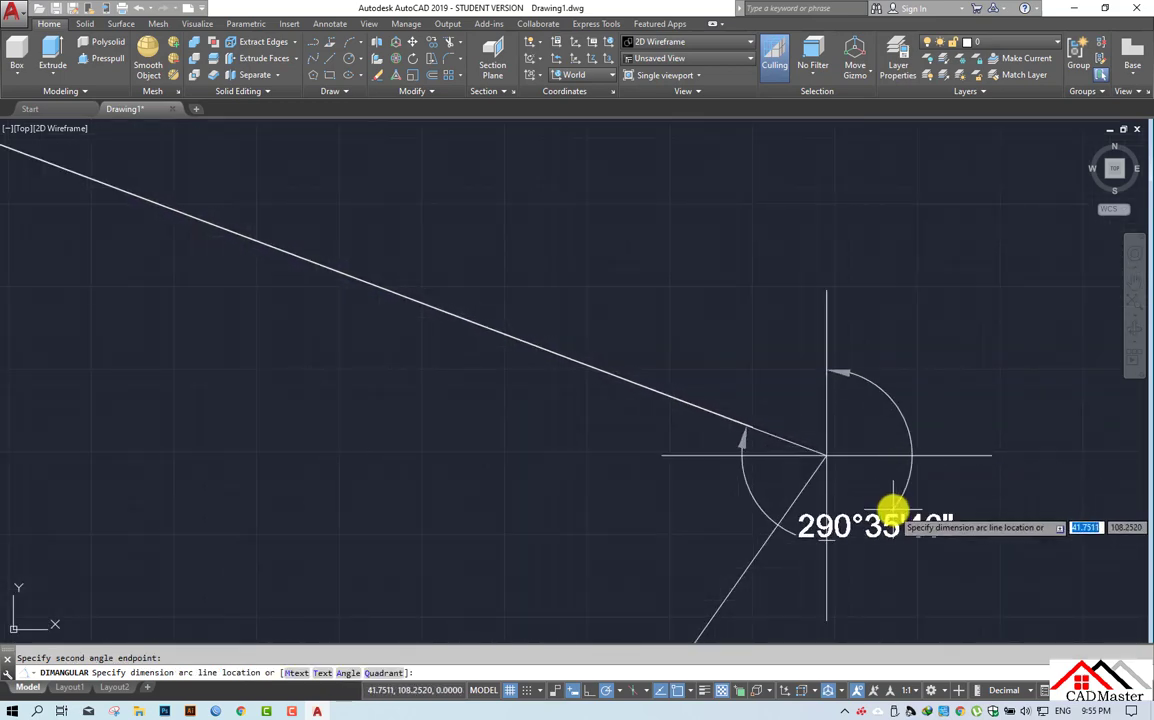
click(889, 519)
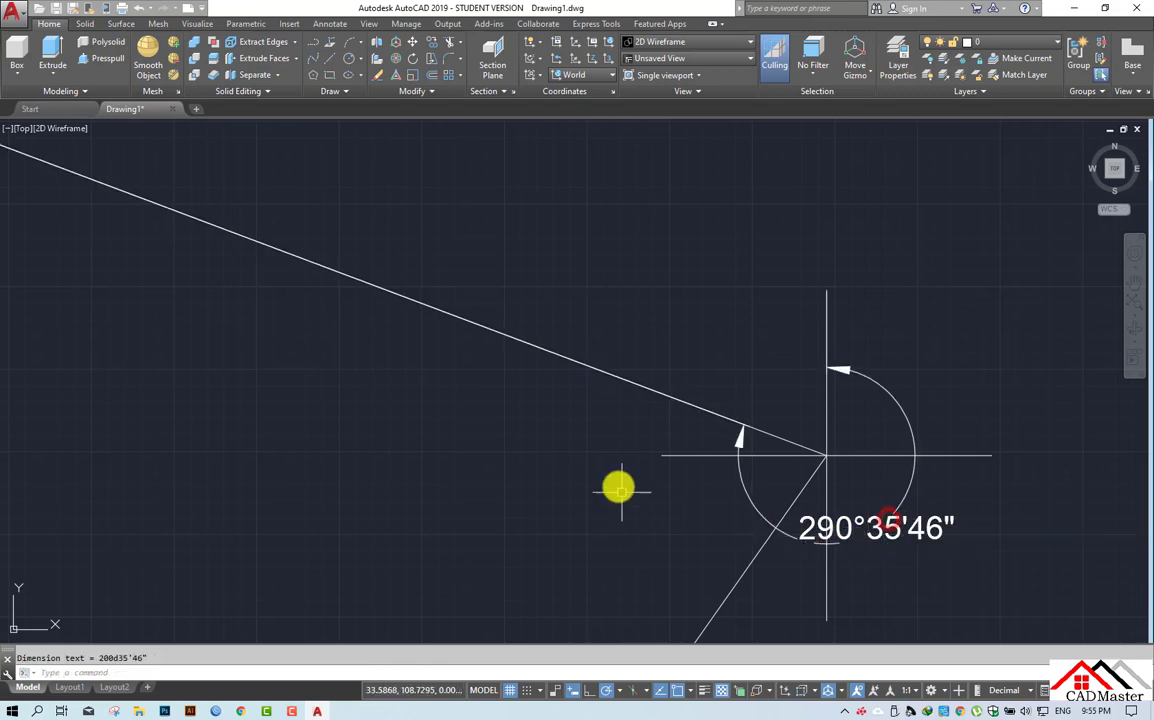
Dimension the bearing at the topmost corner by vertex, from the cross's north end clockwise to the southwest-running boundary line.
scroll(412, 433, down, 2)
scroll(649, 443, down, 2)
scroll(417, 316, up, 3)
middle_drag(456, 383, 479, 527)
scroll(465, 480, up, 4)
mouse_move(601, 380)
middle_down()
mouse_move(428, 413)
mouse_move(384, 404)
mouse_move(429, 427)
middle_up()
scroll(456, 446, down, 2)
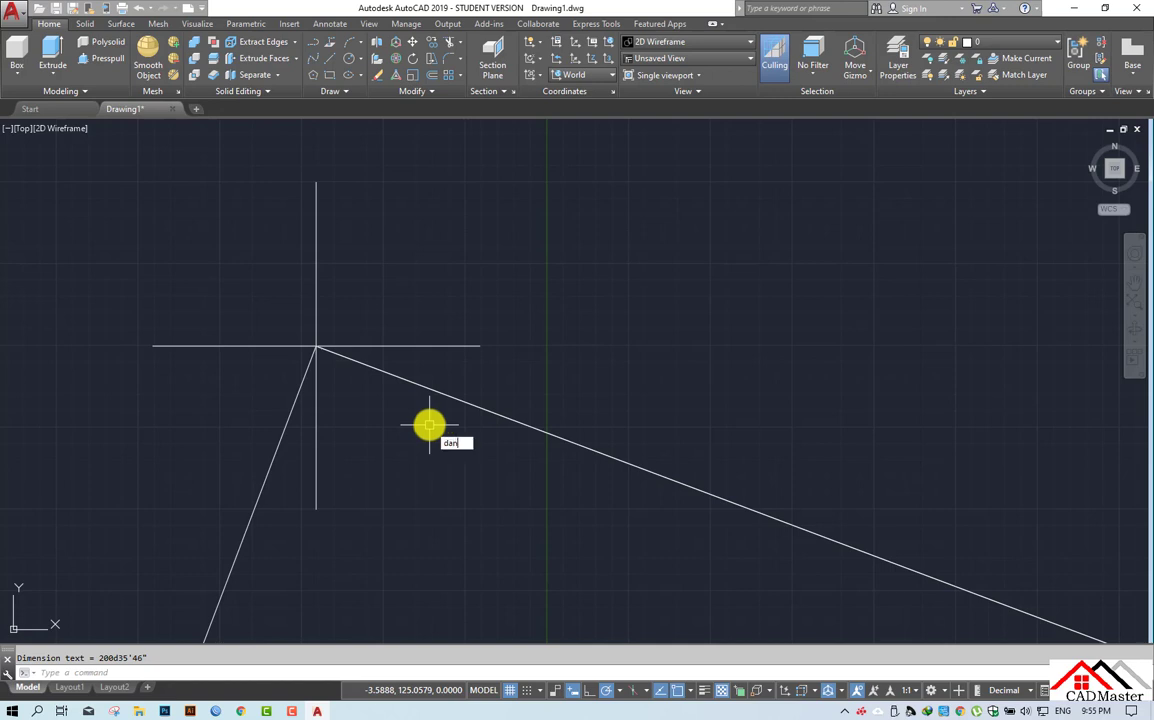
key(Return)
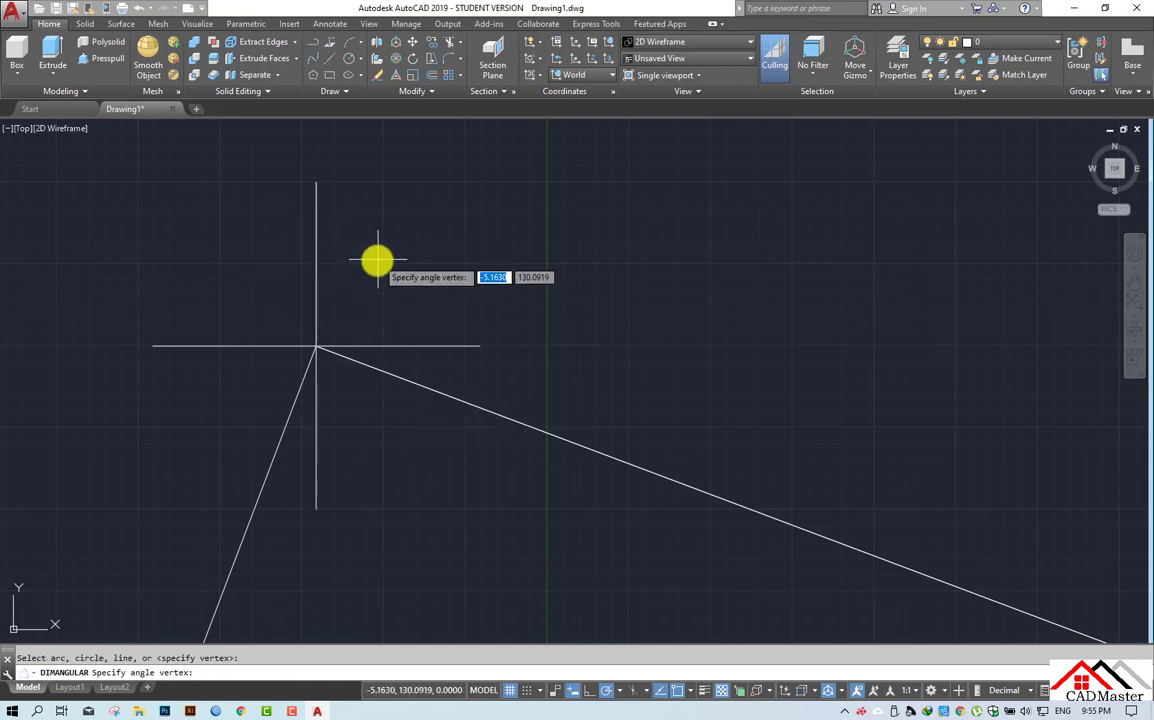
click(316, 346)
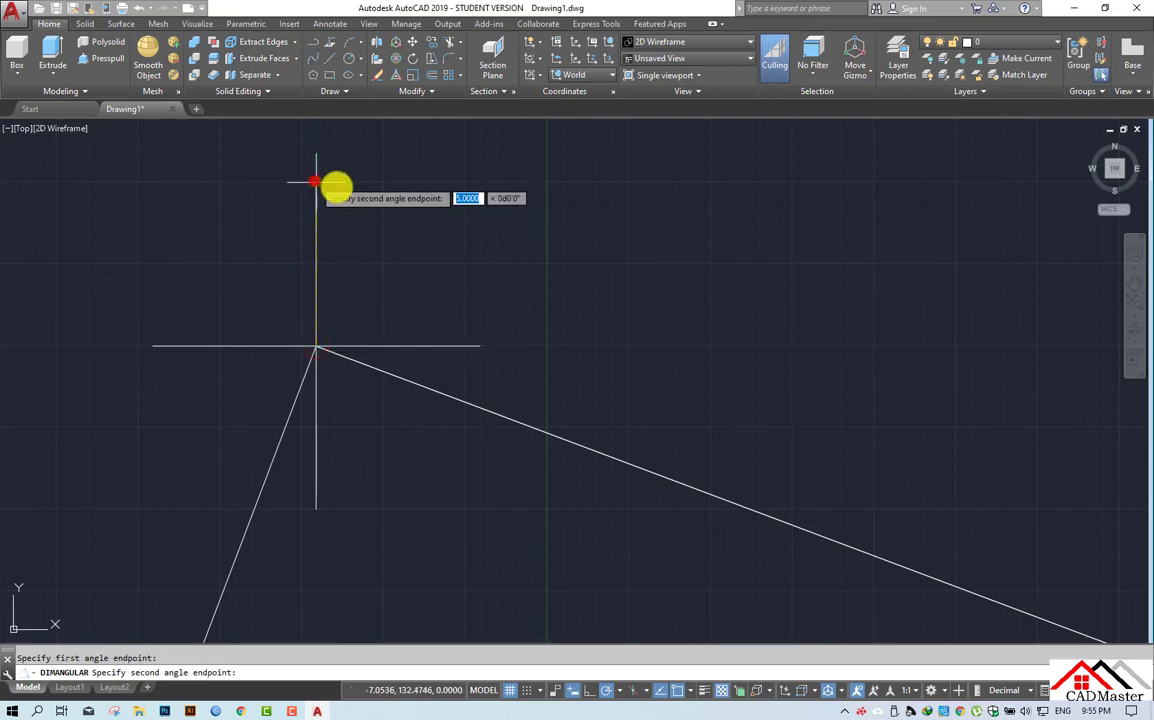
scroll(276, 533, down, 2)
scroll(278, 495, down, 2)
mouse_move(278, 495)
middle_down()
mouse_move(380, 318)
mouse_move(275, 467)
middle_up()
scroll(378, 318, up, 6)
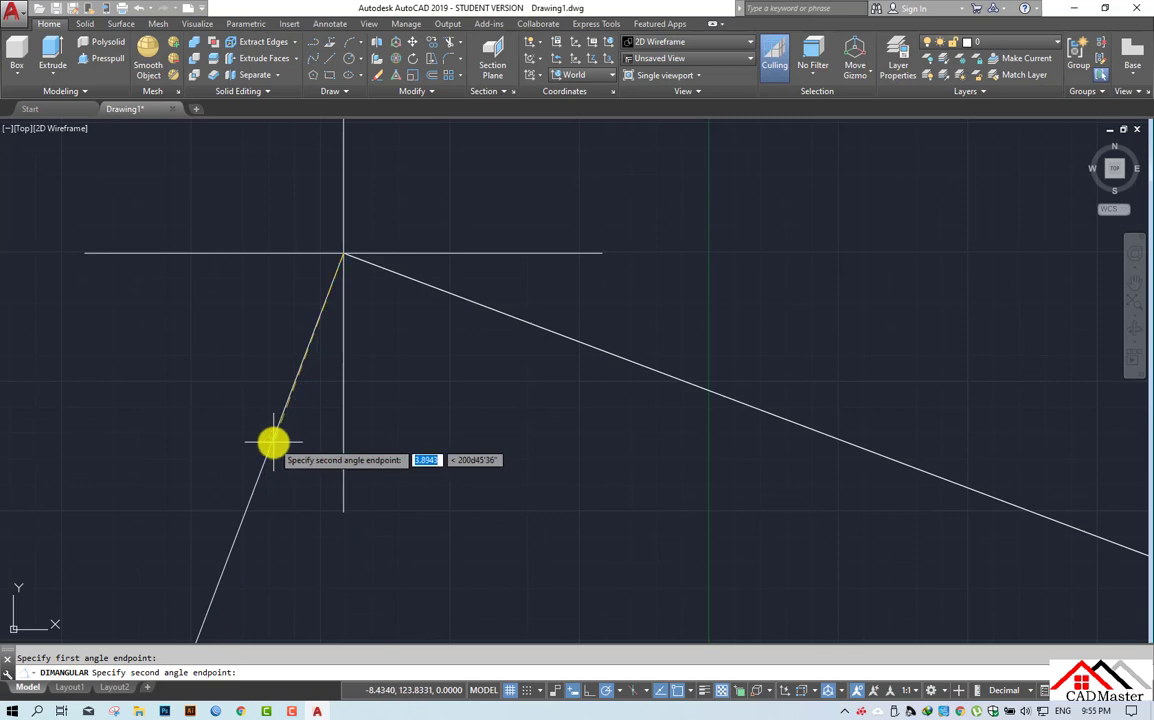
click(272, 440)
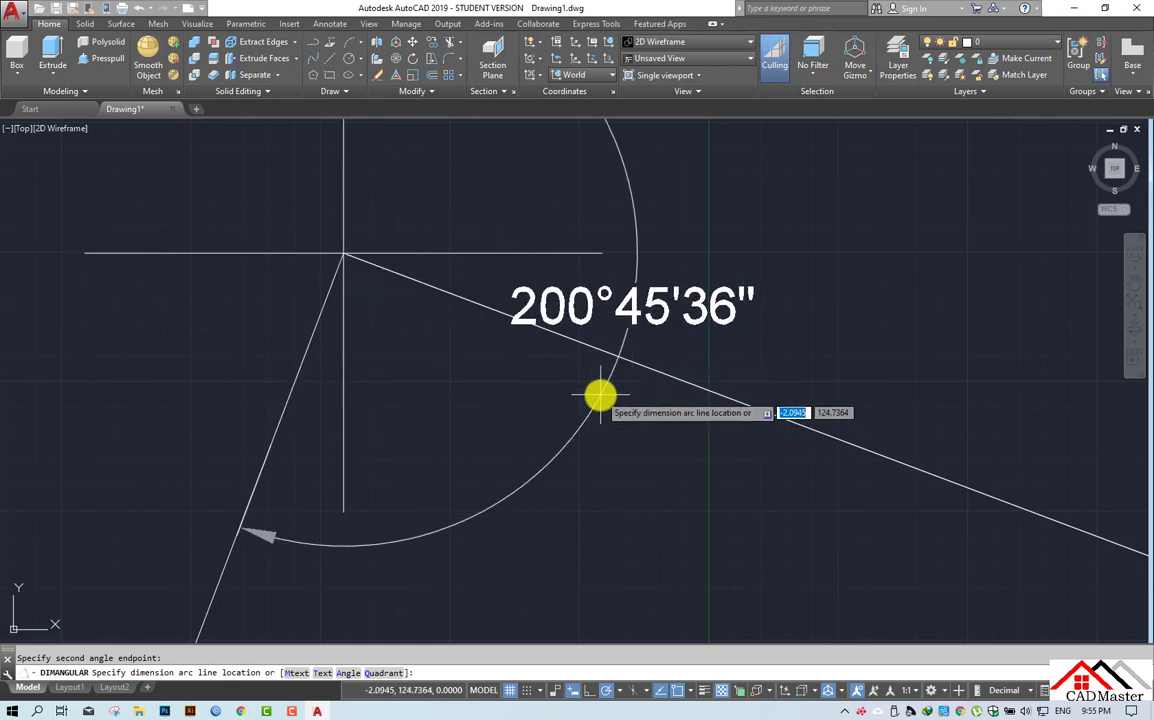
click(470, 359)
scroll(466, 345, down, 2)
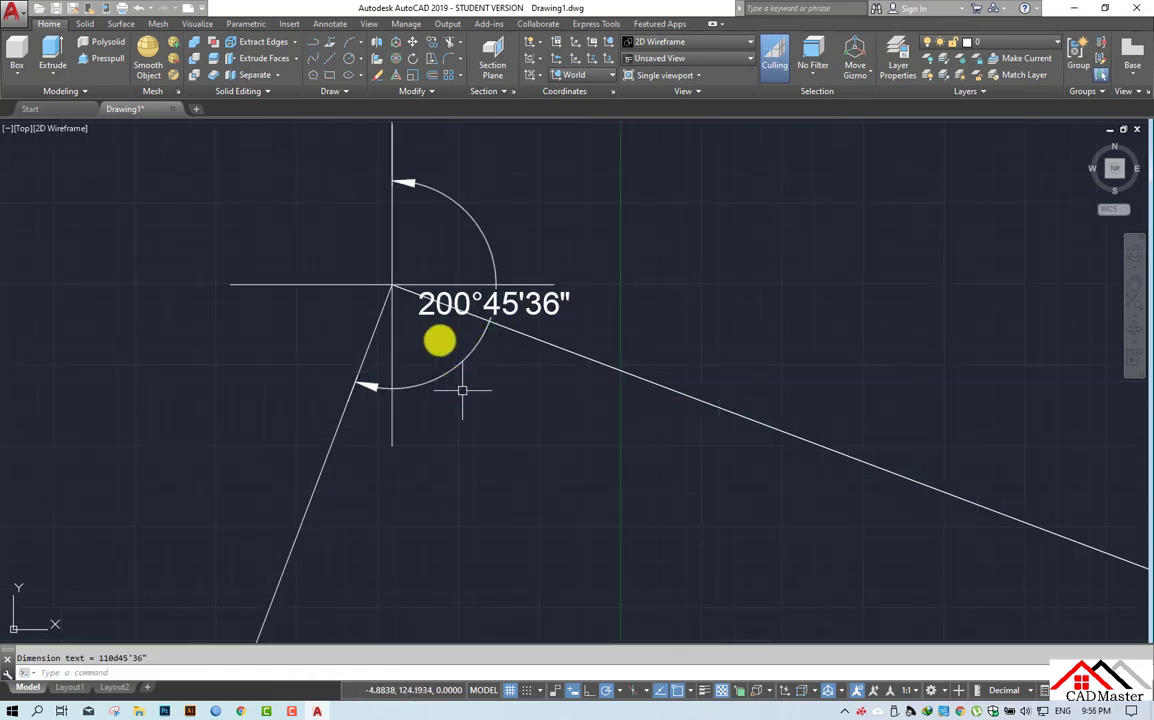
Examine the western side of the traverse and its undimensioned middle corner.
scroll(462, 315, down, 3)
middle_drag(471, 489, 420, 270)
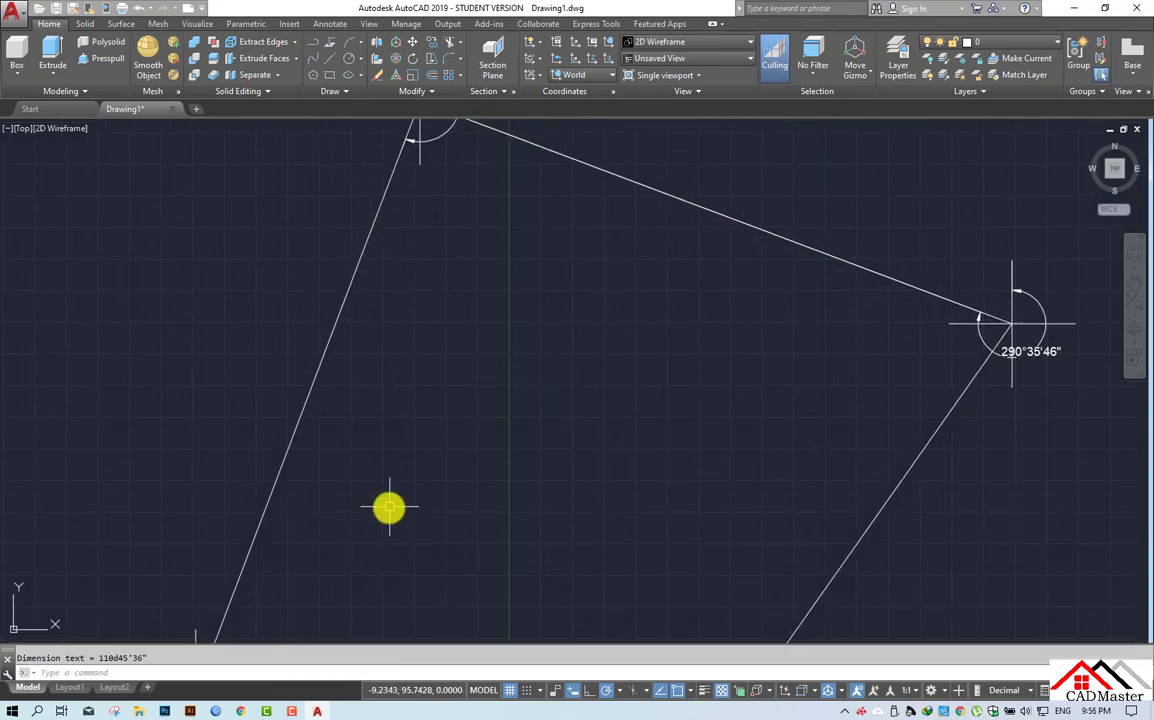
middle_drag(386, 507, 430, 273)
middle_drag(405, 345, 470, 190)
scroll(456, 335, down, 3)
mouse_move(420, 438)
middle_down()
mouse_move(492, 623)
mouse_move(500, 549)
mouse_move(420, 367)
middle_up()
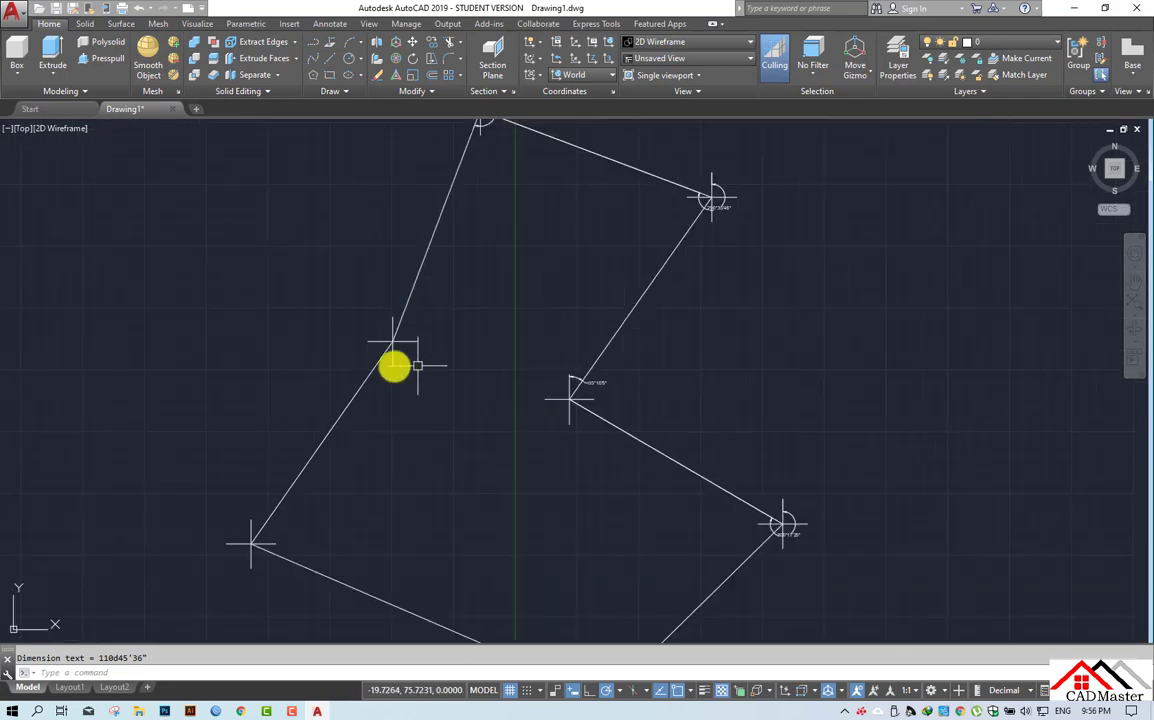
scroll(382, 357, up, 6)
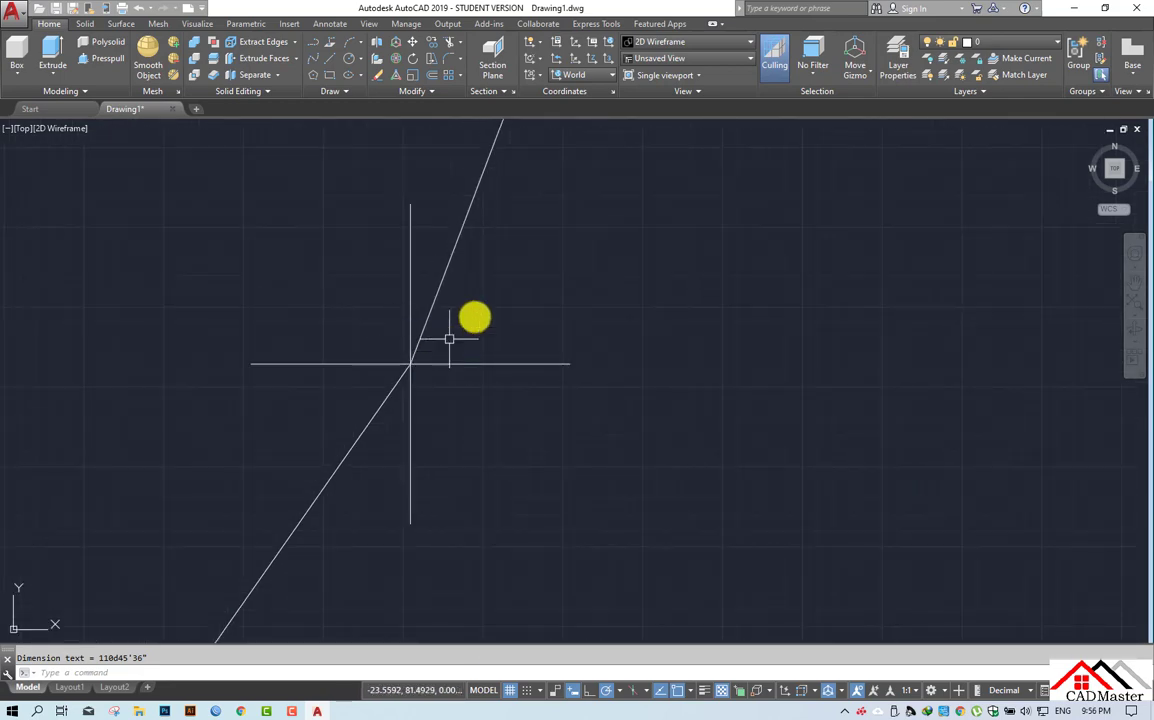
middle_drag(484, 311, 383, 347)
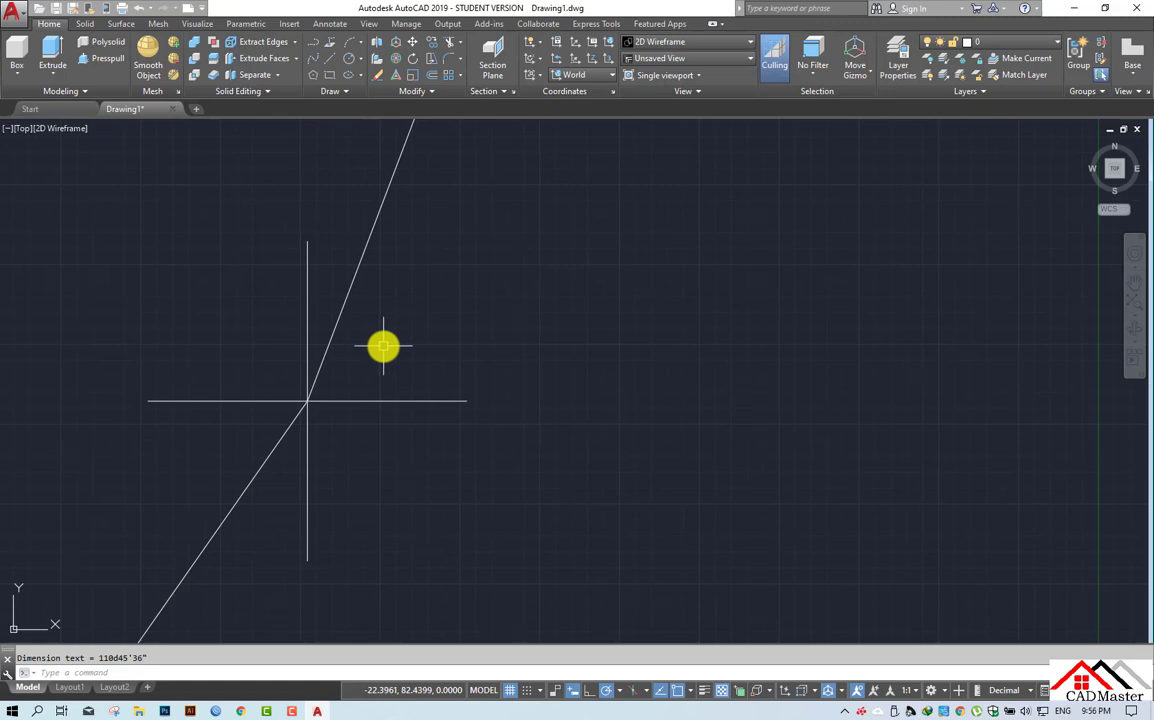
Dimension the bearing at the westernmost corner by vertex, from the cross's north end clockwise to the southeast-running boundary line.
key(Return)
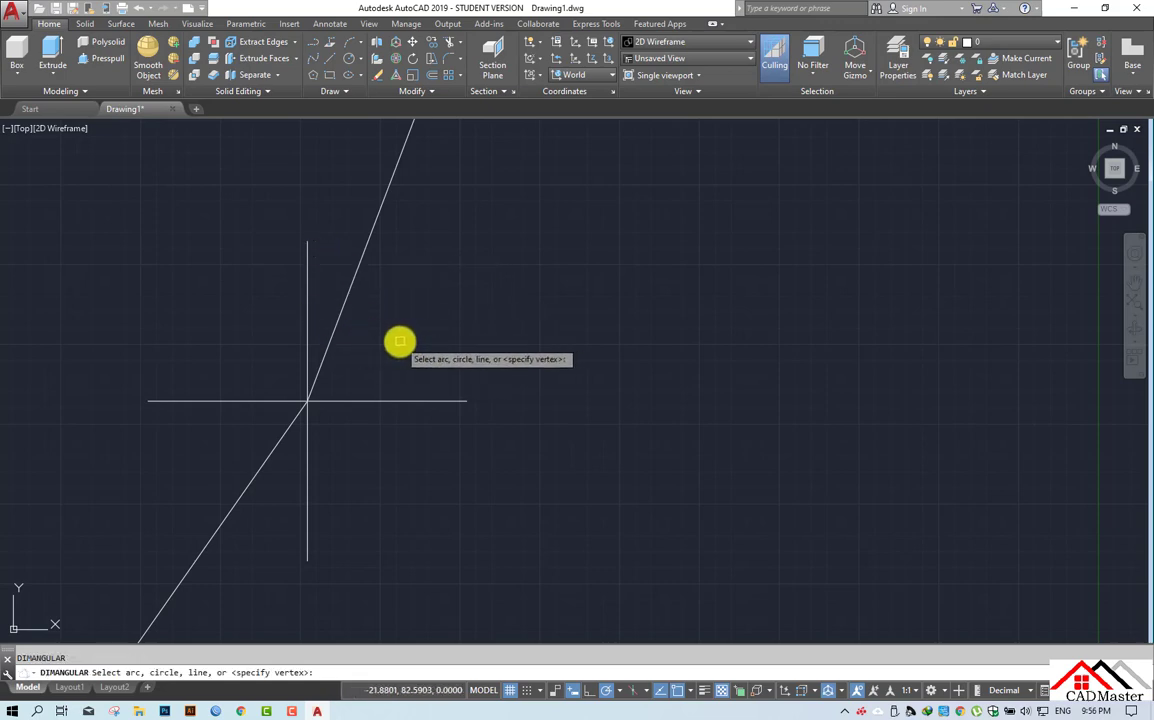
key(Return)
scroll(386, 425, down, 5)
middle_drag(386, 425, 371, 175)
middle_drag(405, 610, 386, 314)
scroll(276, 381, up, 5)
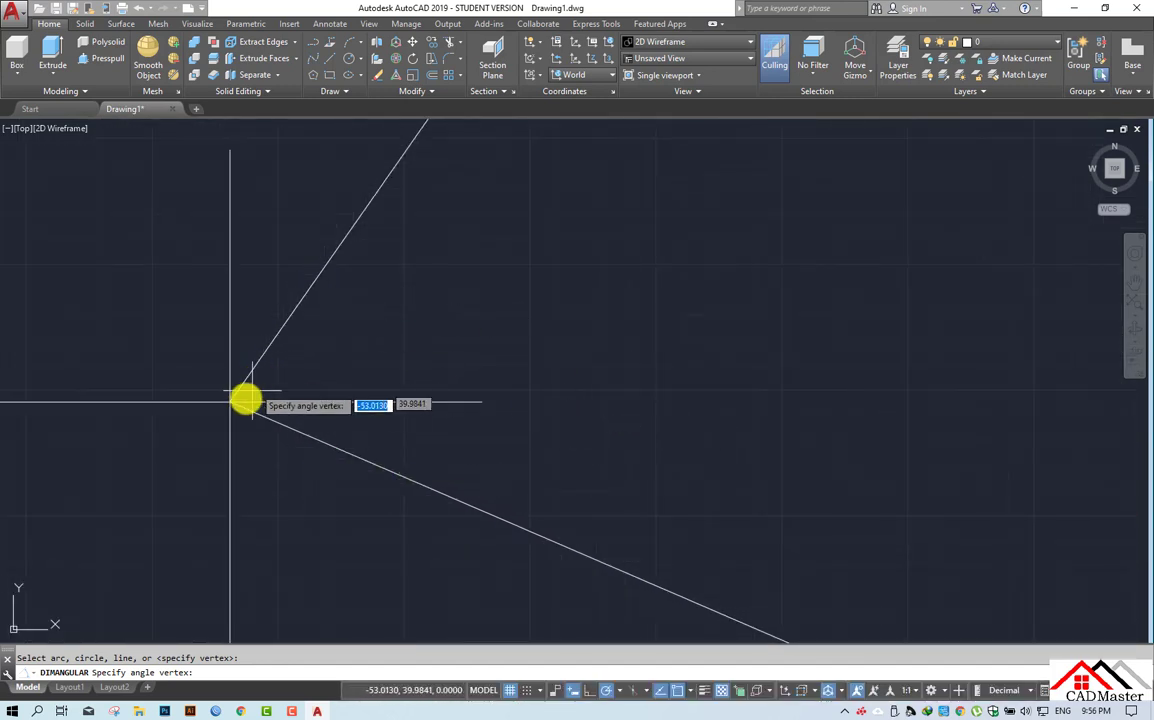
click(229, 401)
middle_drag(294, 237, 310, 283)
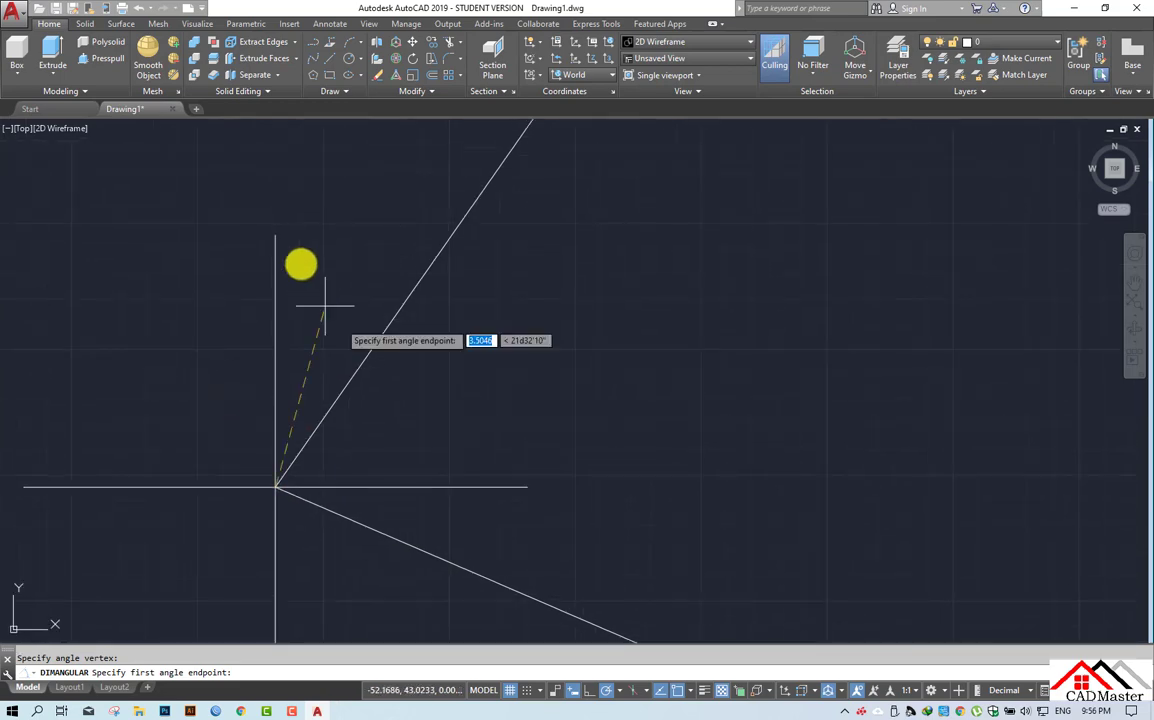
click(275, 237)
scroll(518, 388, down, 4)
scroll(505, 438, up, 4)
click(540, 443)
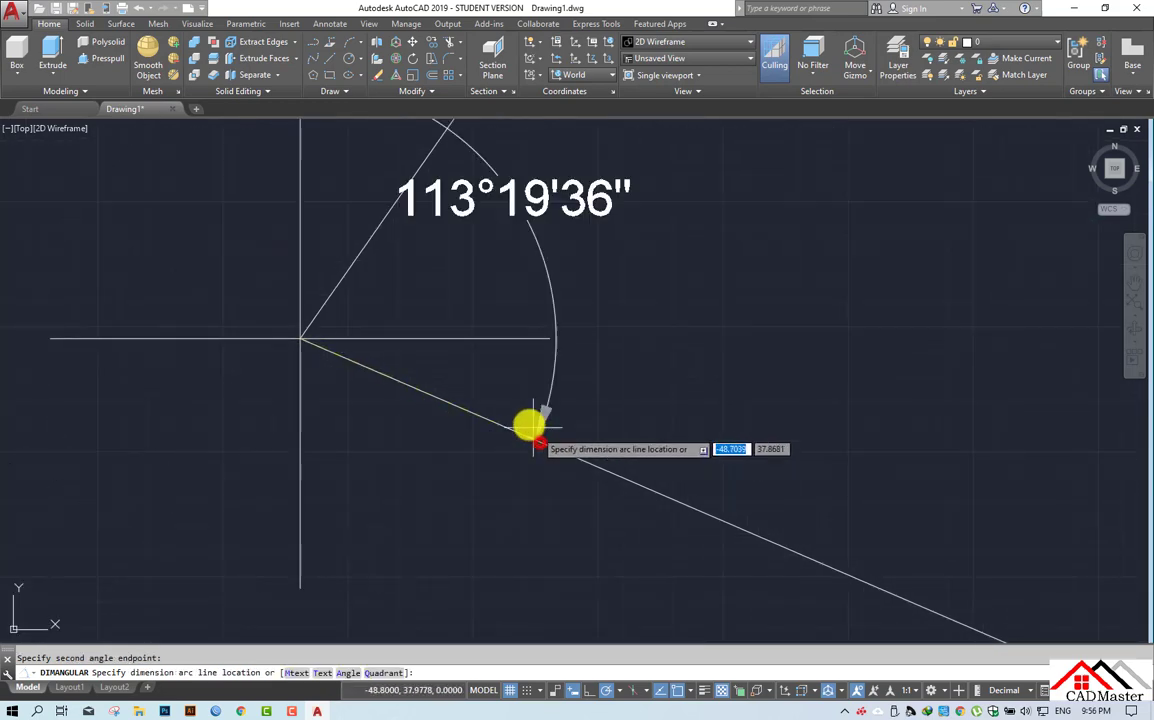
click(487, 376)
Dimension the reflex bearing at the lowest corner by vertex, from the cross's north end clockwise to the northwest-running boundary line, placing its arc inside the existing angular dimension.
scroll(490, 370, down, 4)
middle_drag(687, 412, 314, 278)
middle_drag(695, 453, 406, 351)
scroll(530, 370, down, 2)
middle_drag(541, 423, 407, 348)
scroll(645, 397, up, 3)
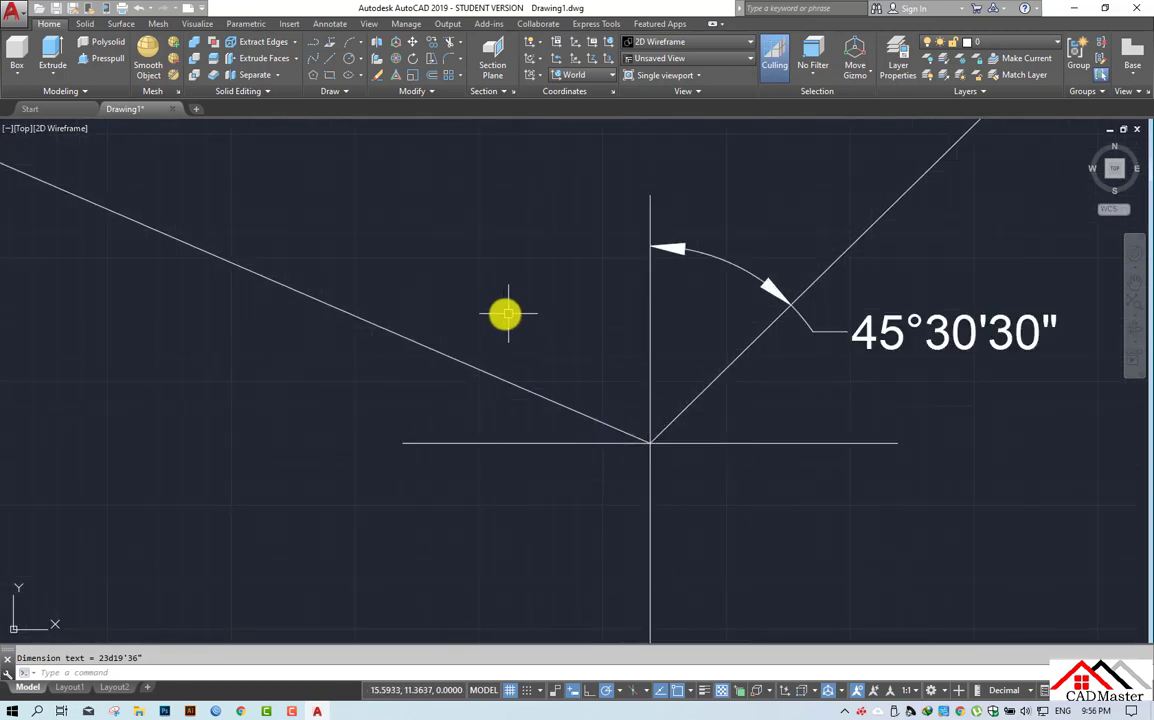
scroll(496, 315, down, 2)
middle_drag(688, 412, 546, 371)
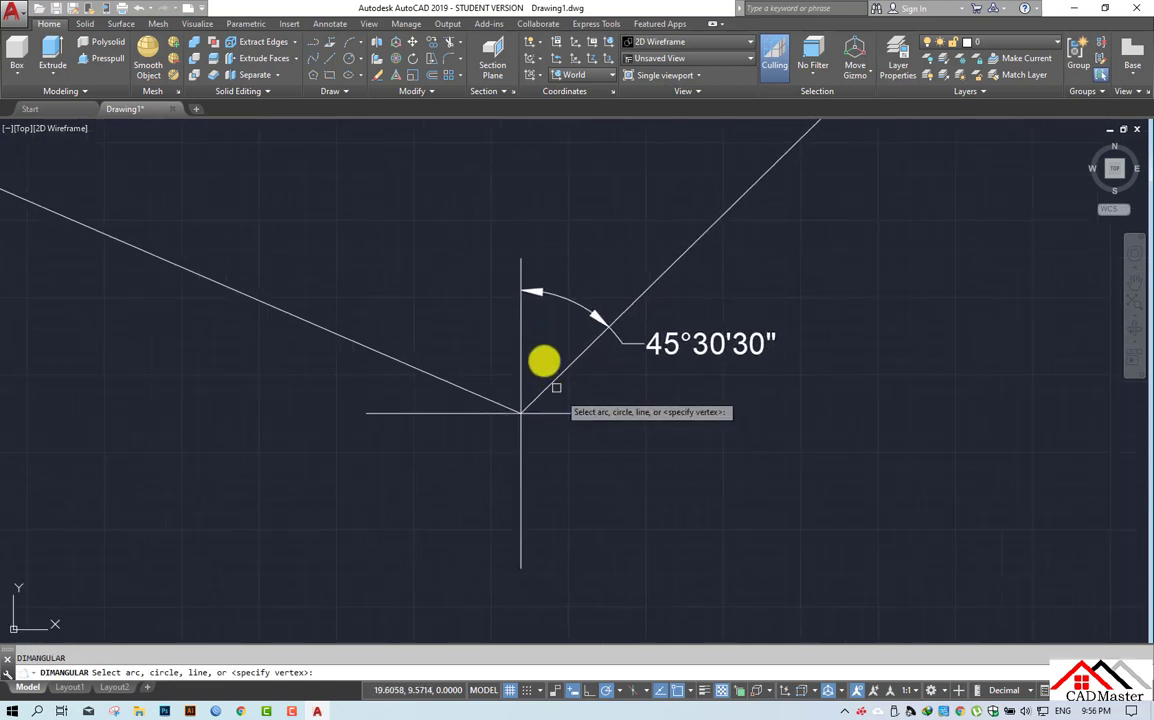
scroll(546, 371, up, 2)
key(Return)
click(507, 449)
click(509, 203)
click(170, 303)
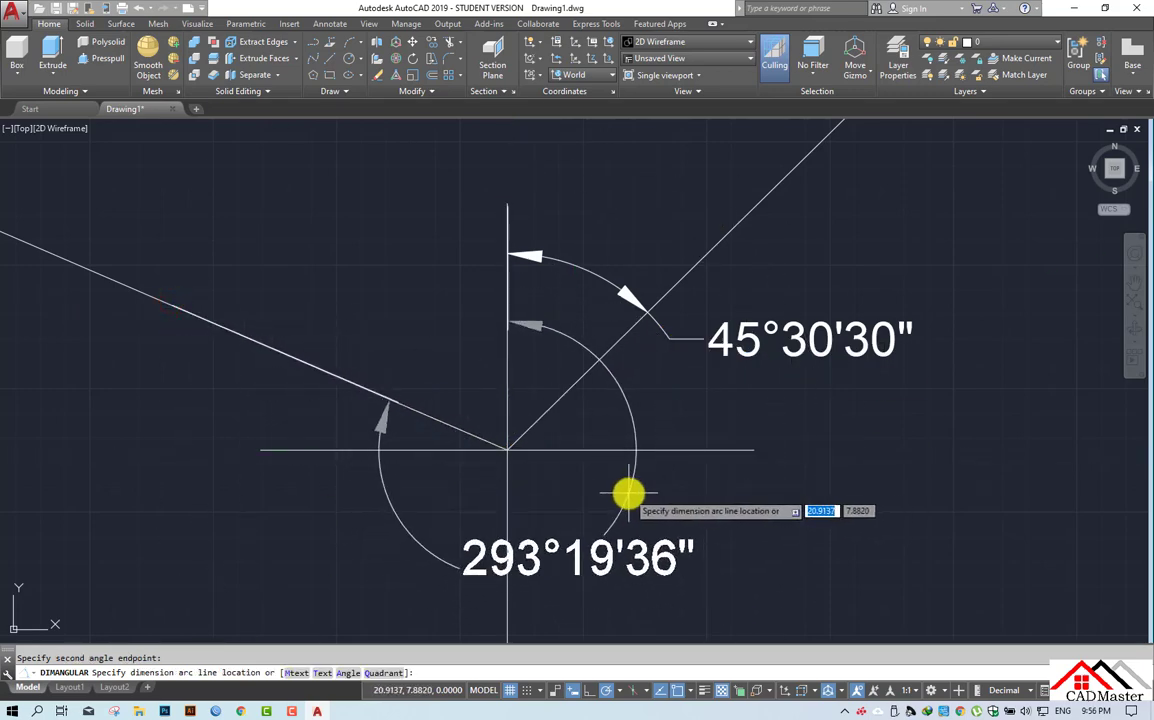
click(635, 497)
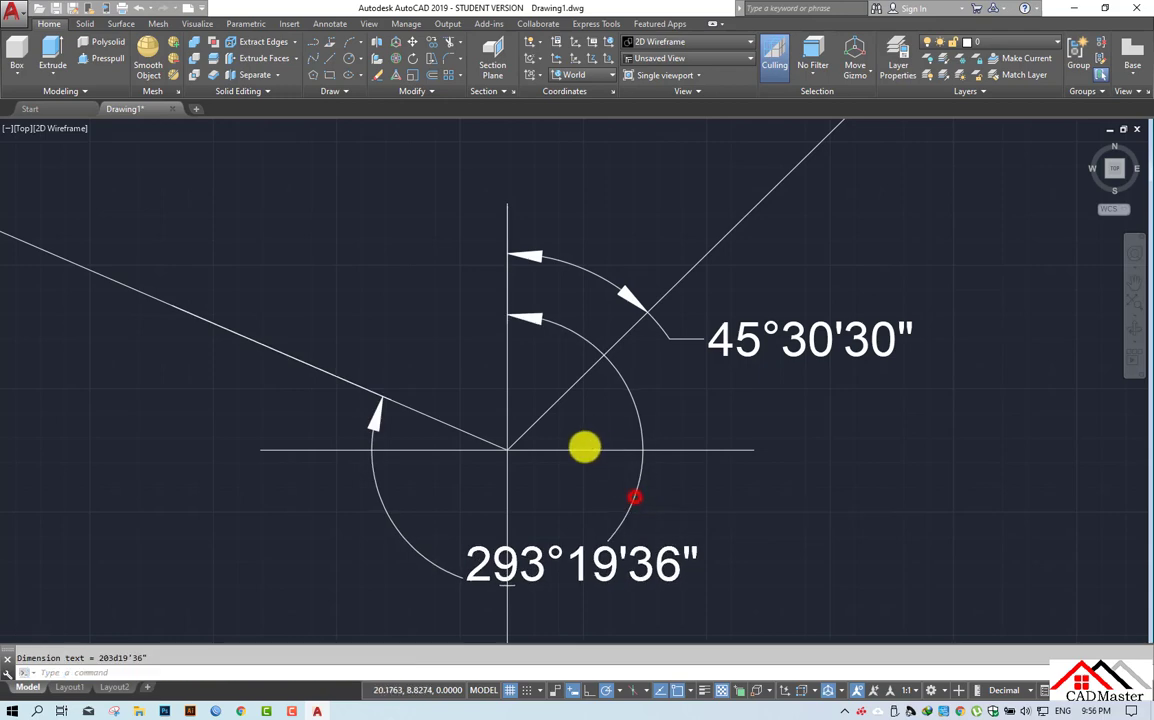
Compare the bearing dimensions at the two ends of the boundary line joining the westernmost and lowest corners.
scroll(585, 446, down, 5)
scroll(327, 386, up, 5)
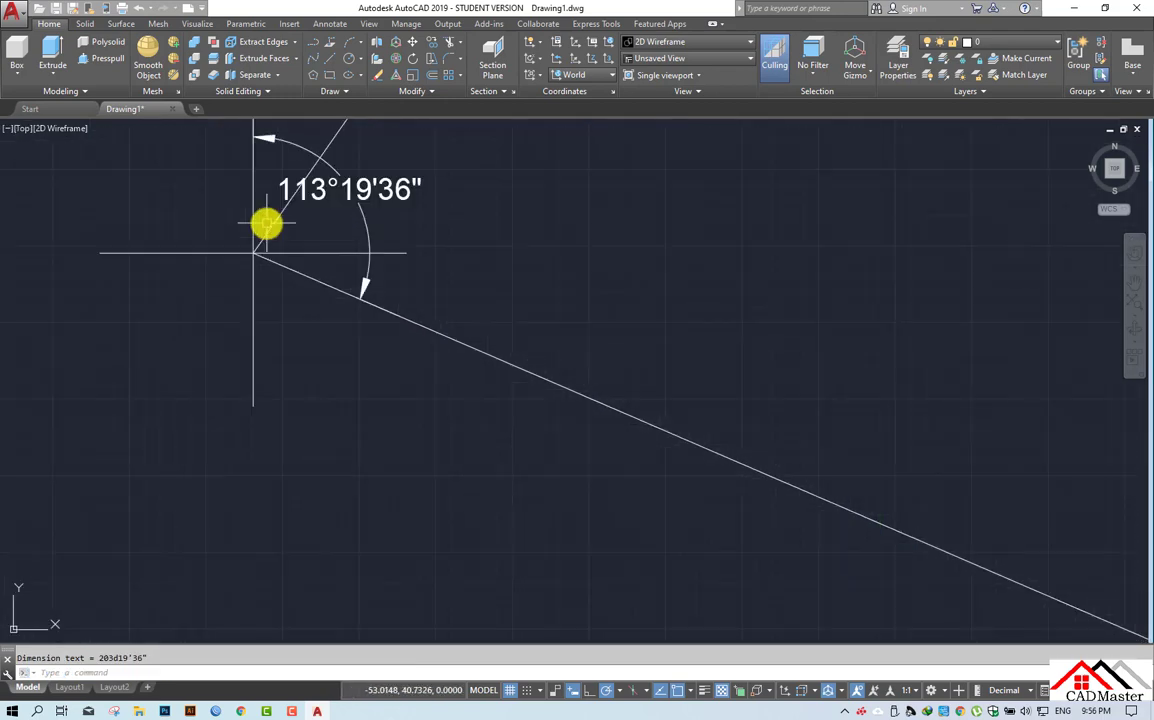
scroll(603, 438, down, 5)
scroll(627, 378, up, 5)
scroll(749, 417, down, 5)
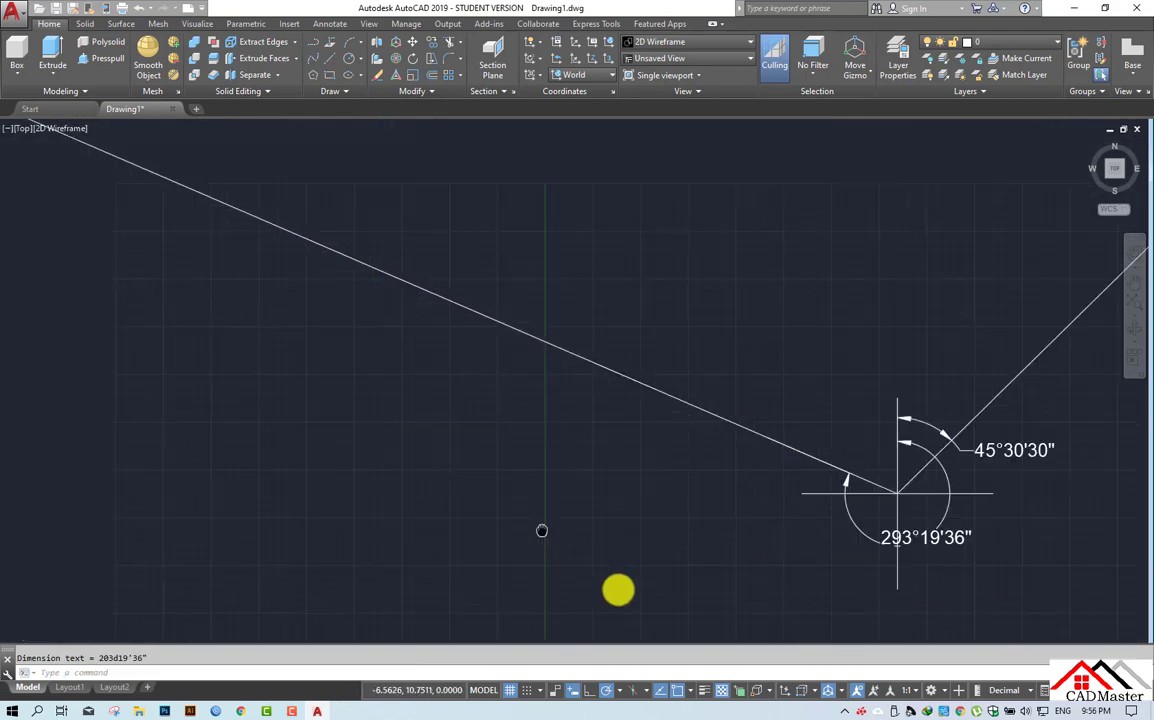
Examine the bearing at the westernmost corner and look over the traverse's lower corners.
scroll(685, 533, up, 5)
scroll(497, 368, down, 3)
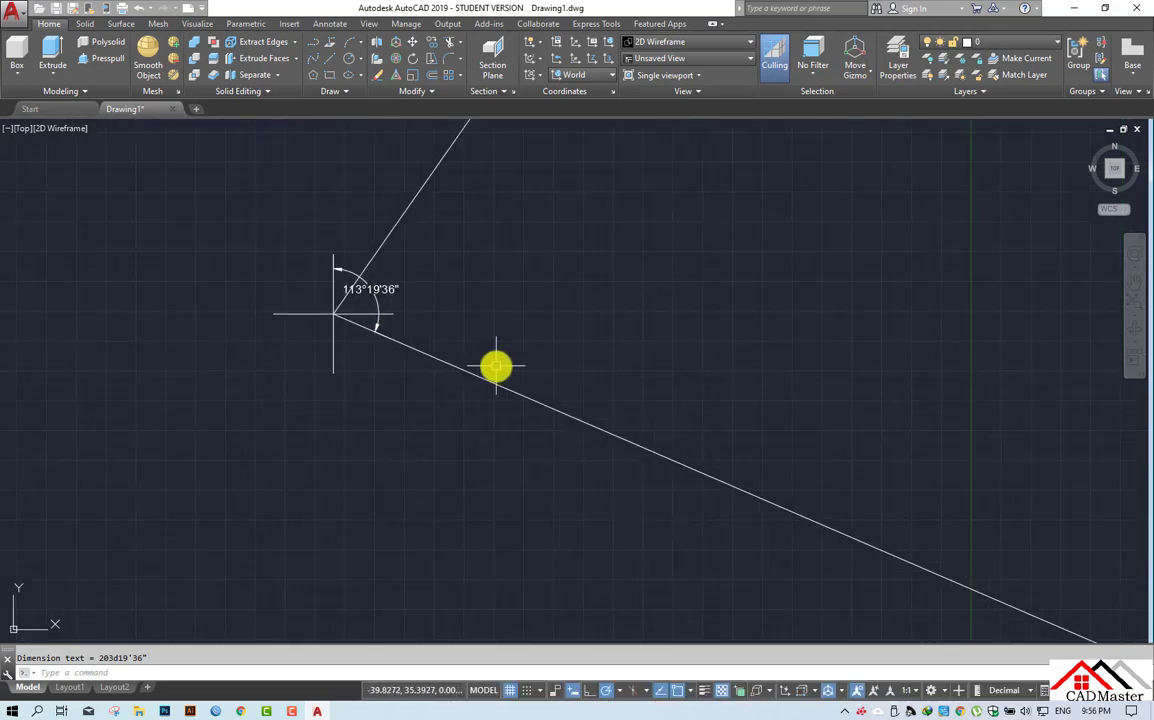
middle_drag(703, 450, 378, 391)
middle_drag(559, 356, 551, 513)
scroll(507, 332, down, 2)
middle_drag(507, 332, 445, 392)
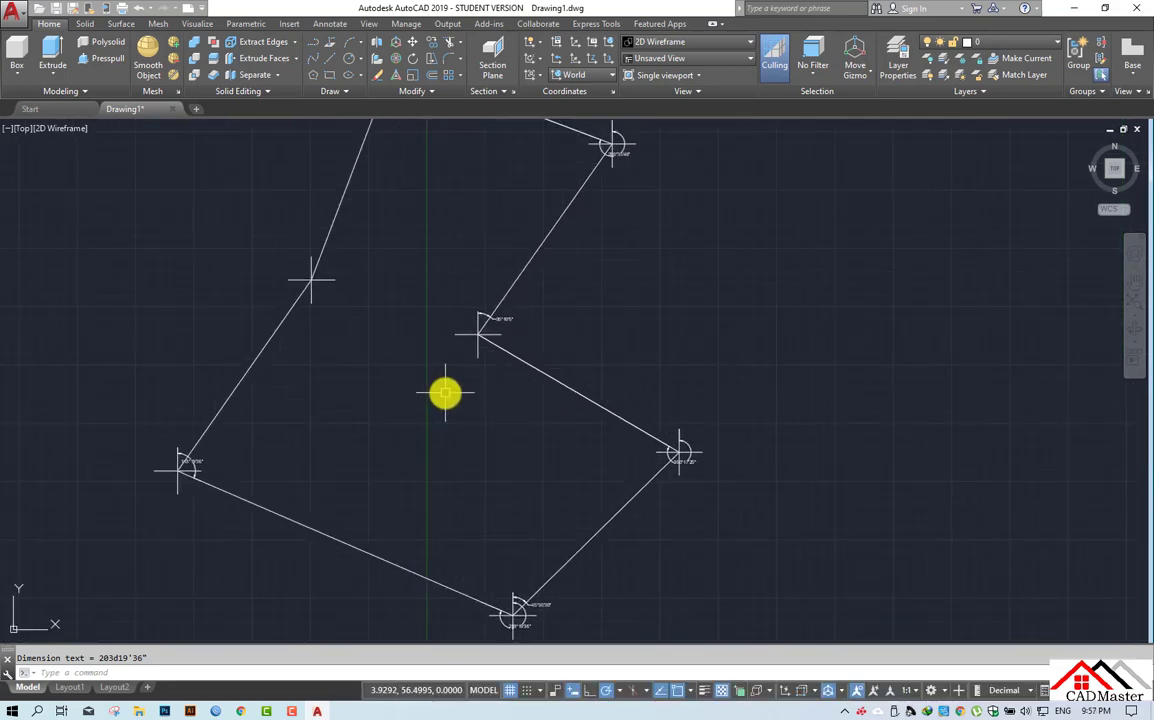
Dimension the bearing at the inner corner by vertex, from the cross's north end clockwise to the southeast-running boundary line, placing its arc outside the existing dimension.
scroll(502, 330, up, 5)
scroll(433, 330, up, 1)
middle_drag(250, 464, 554, 289)
scroll(561, 320, down, 2)
middle_drag(561, 333, 498, 392)
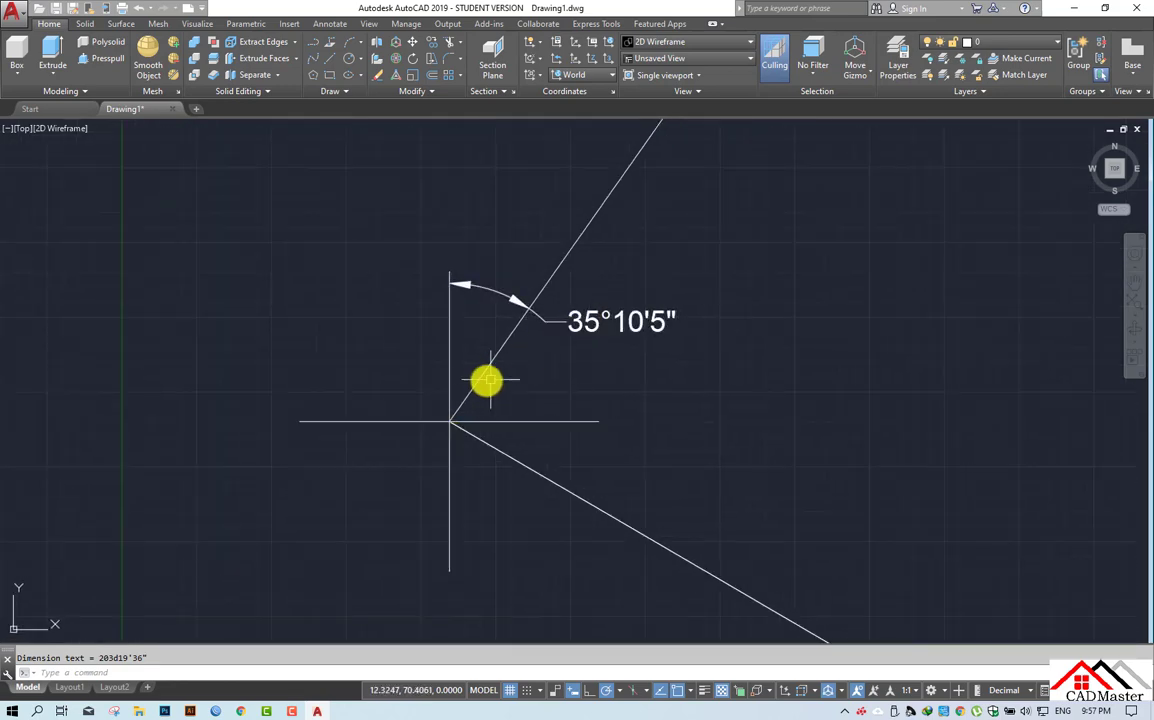
key(Return)
key(Return)
click(450, 421)
click(450, 266)
click(647, 537)
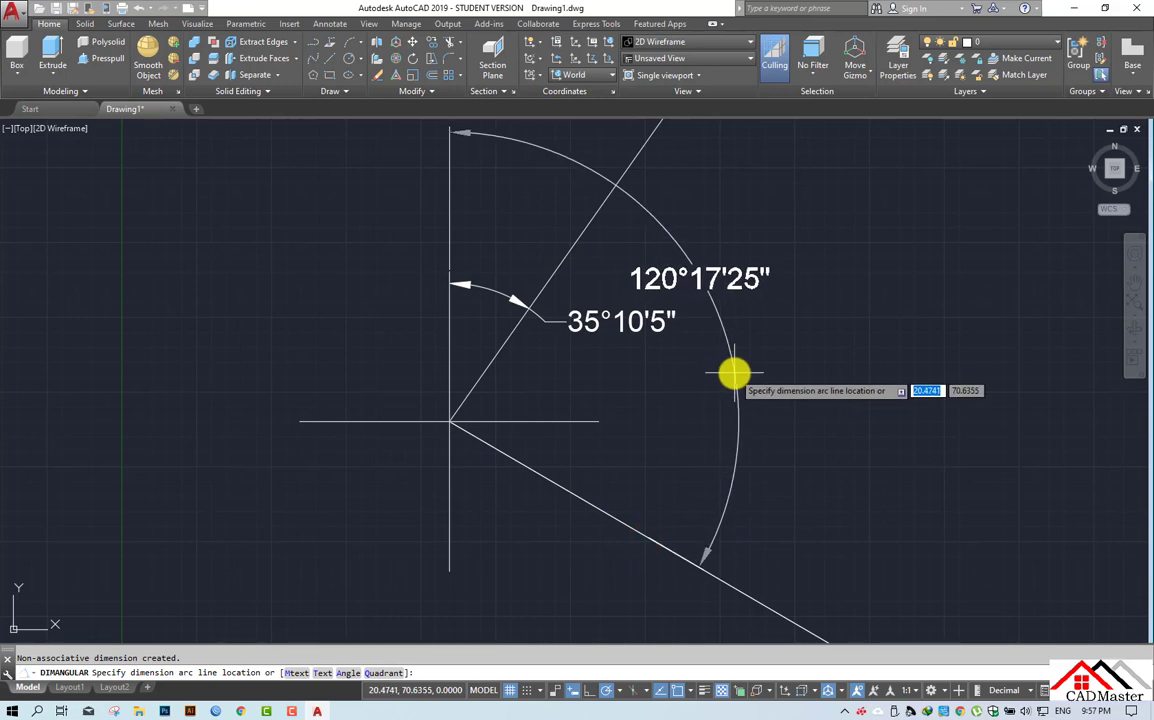
click(745, 372)
Dimension the inner corner's counterclockwise angle by vertex, from the cross's north end around the west side to the southeast-running boundary line.
middle_drag(571, 352, 523, 379)
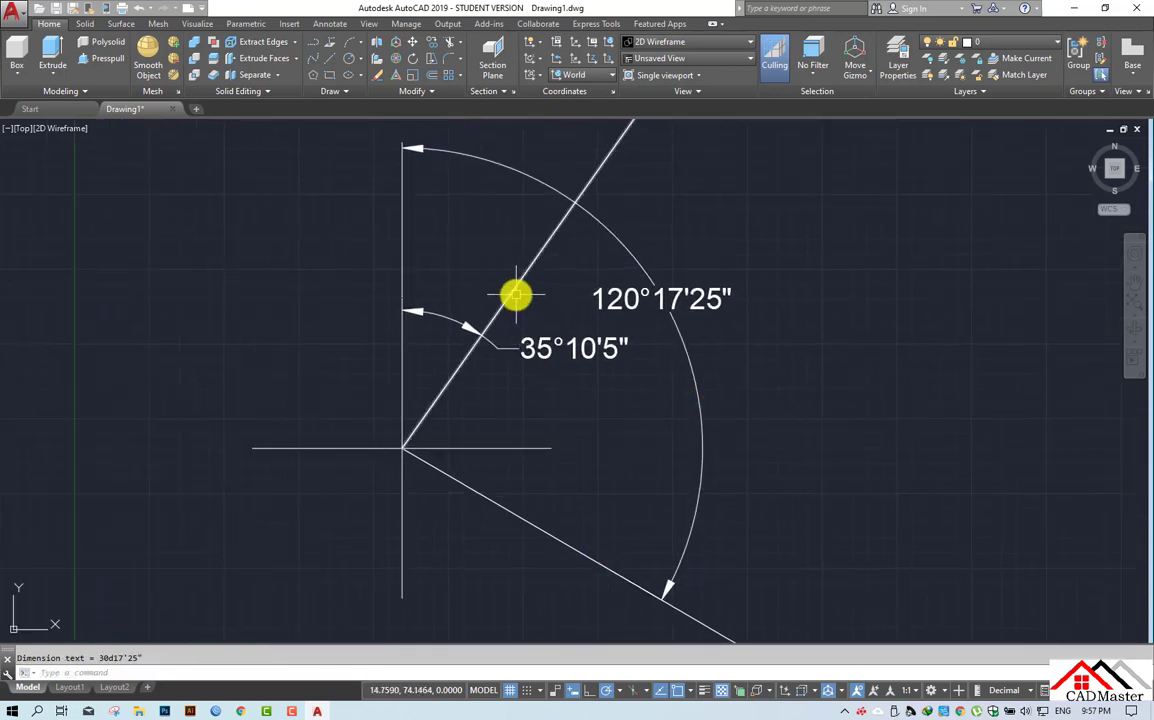
middle_drag(651, 421, 550, 382)
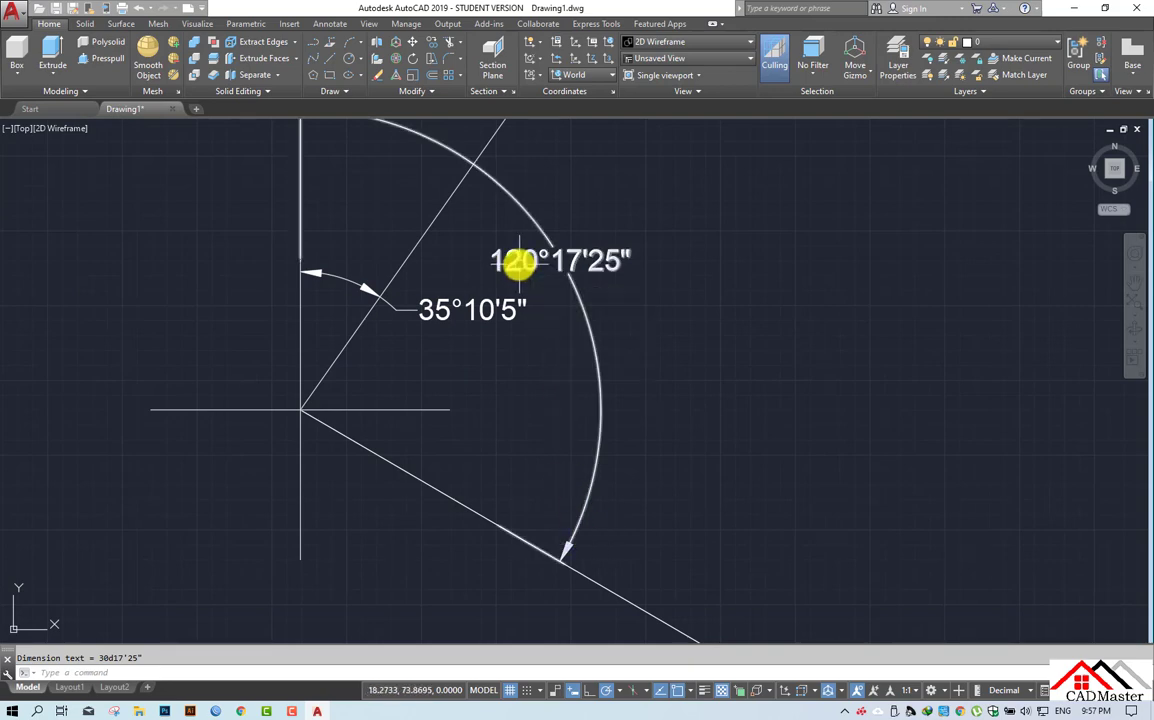
middle_drag(388, 463, 449, 477)
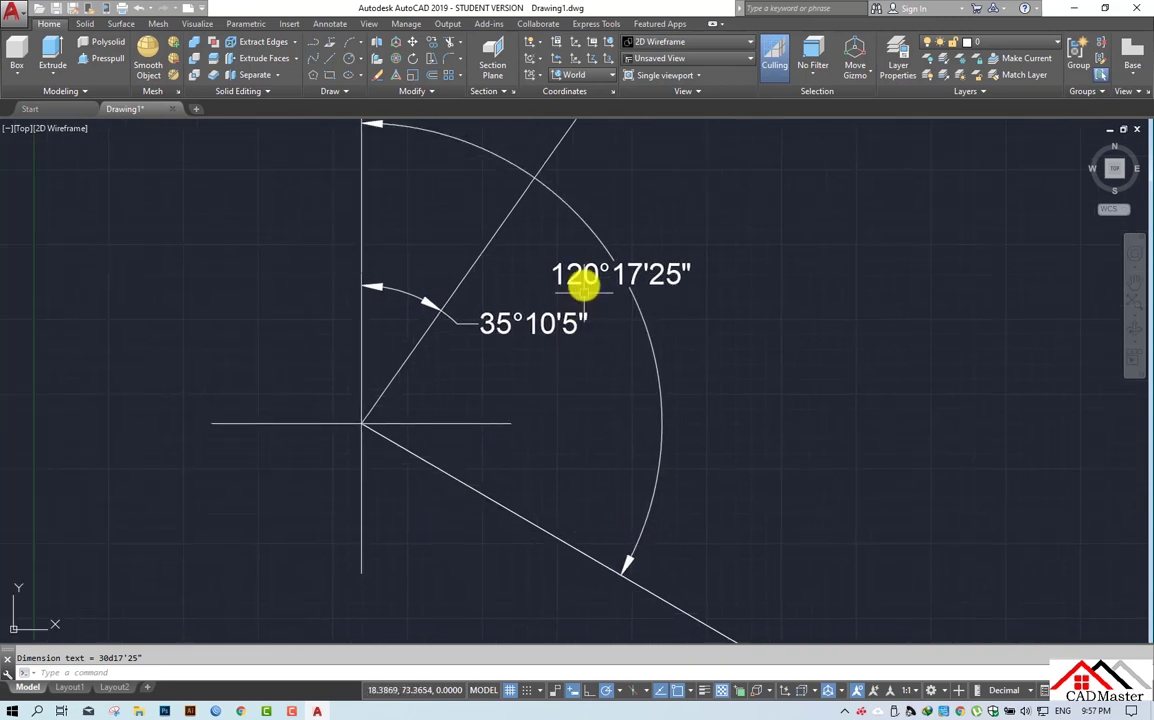
mouse_move(584, 258)
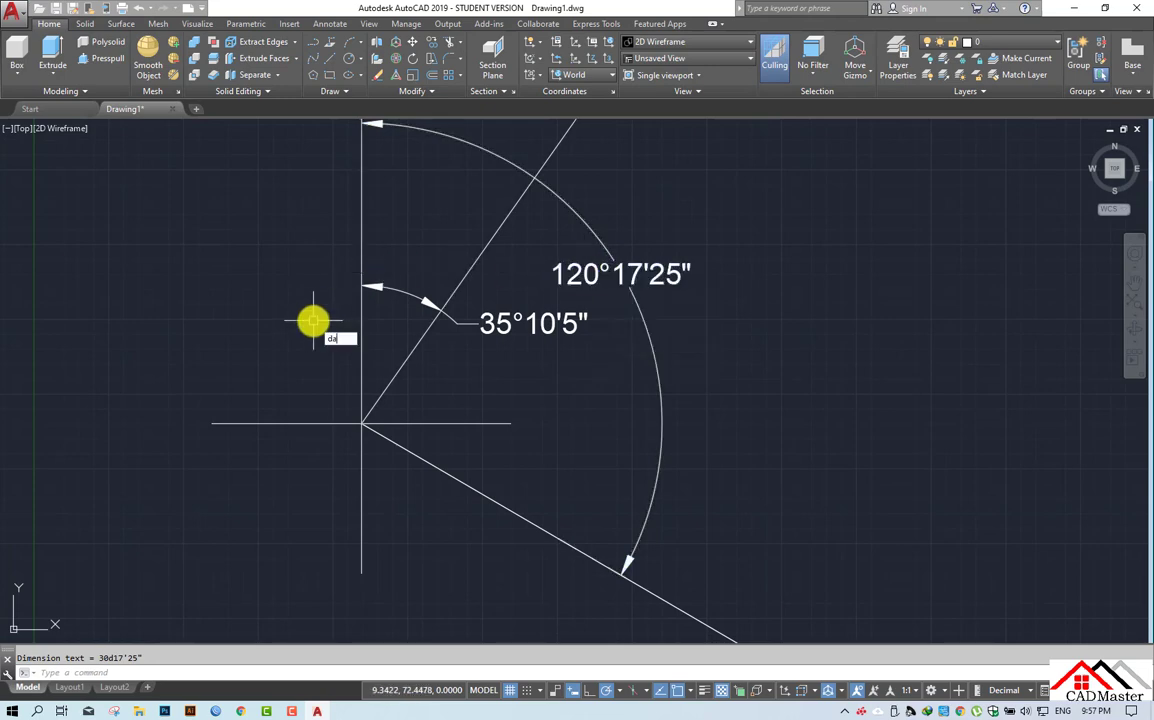
text(n)
key(Return)
key(Return)
click(360, 424)
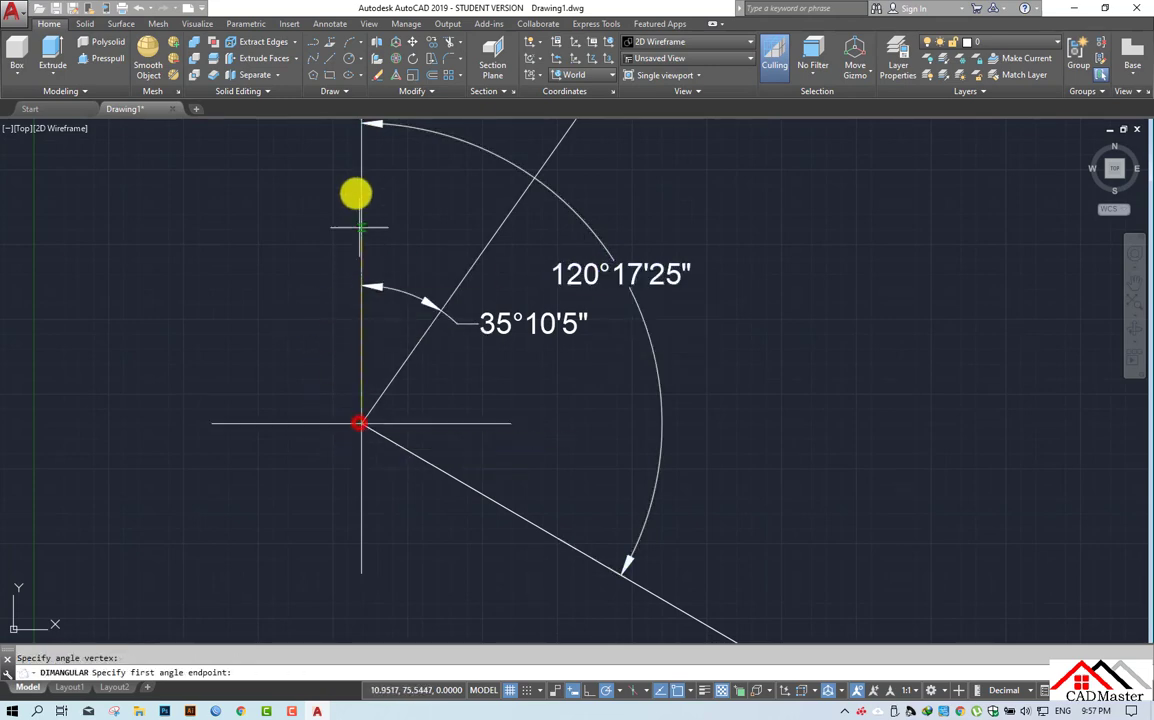
click(361, 124)
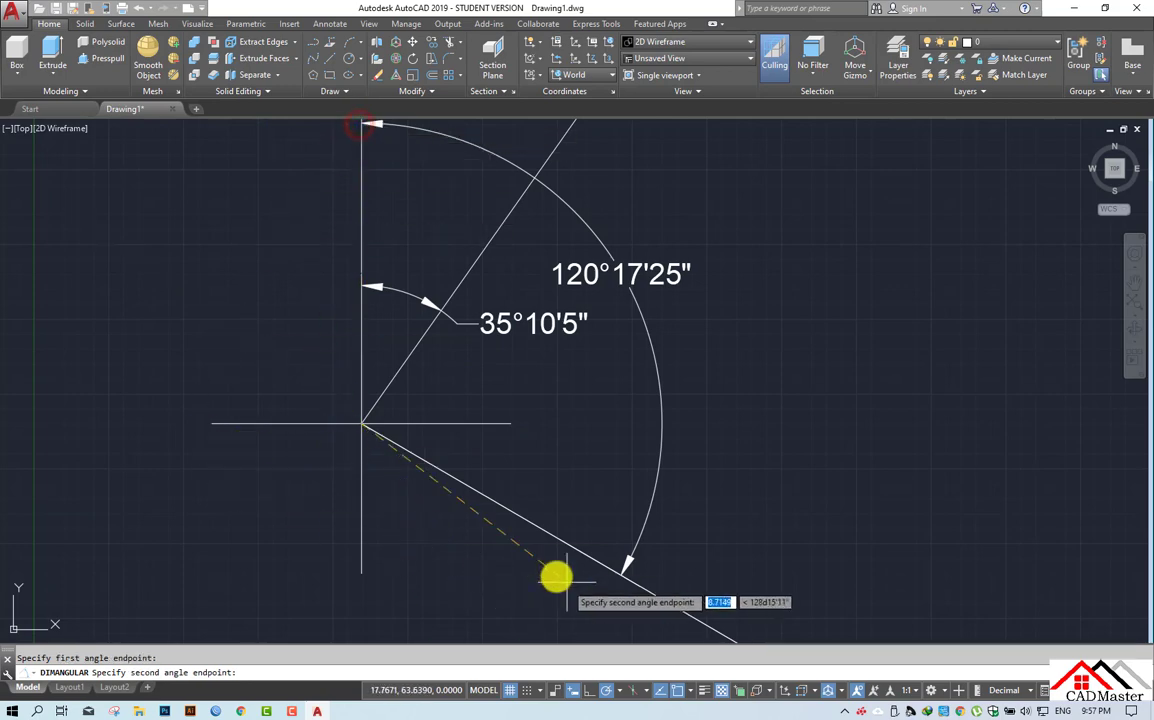
middle_drag(560, 578, 580, 443)
click(572, 436)
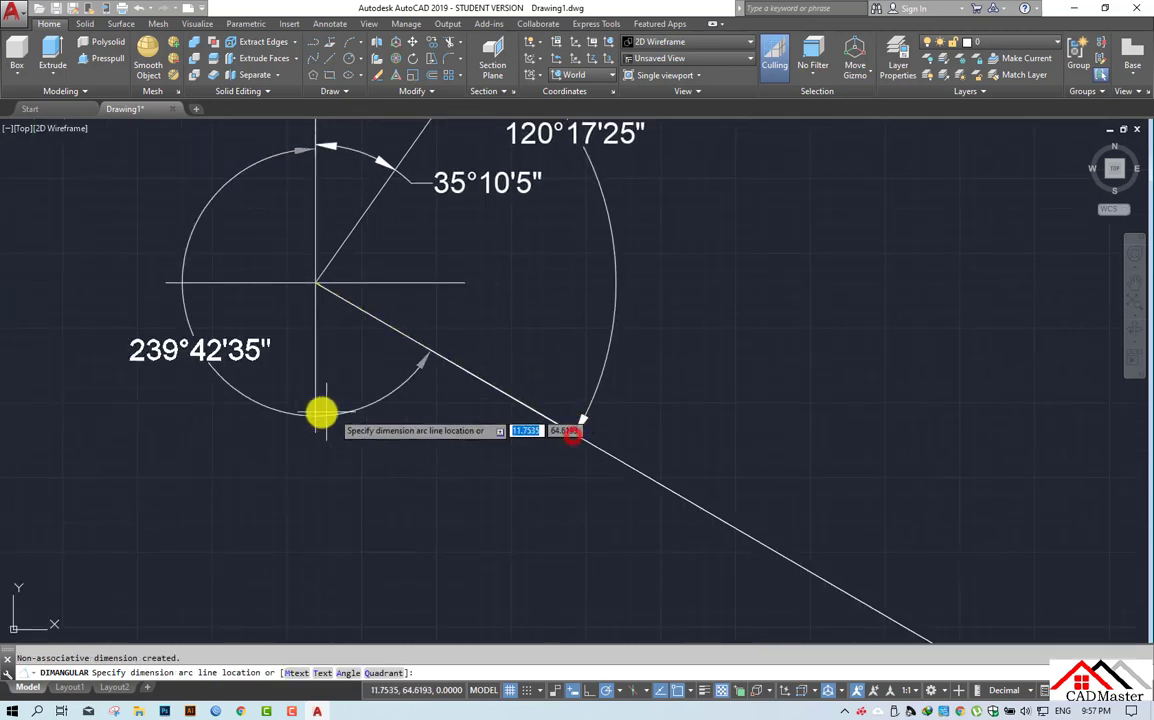
scroll(340, 520, down, 2)
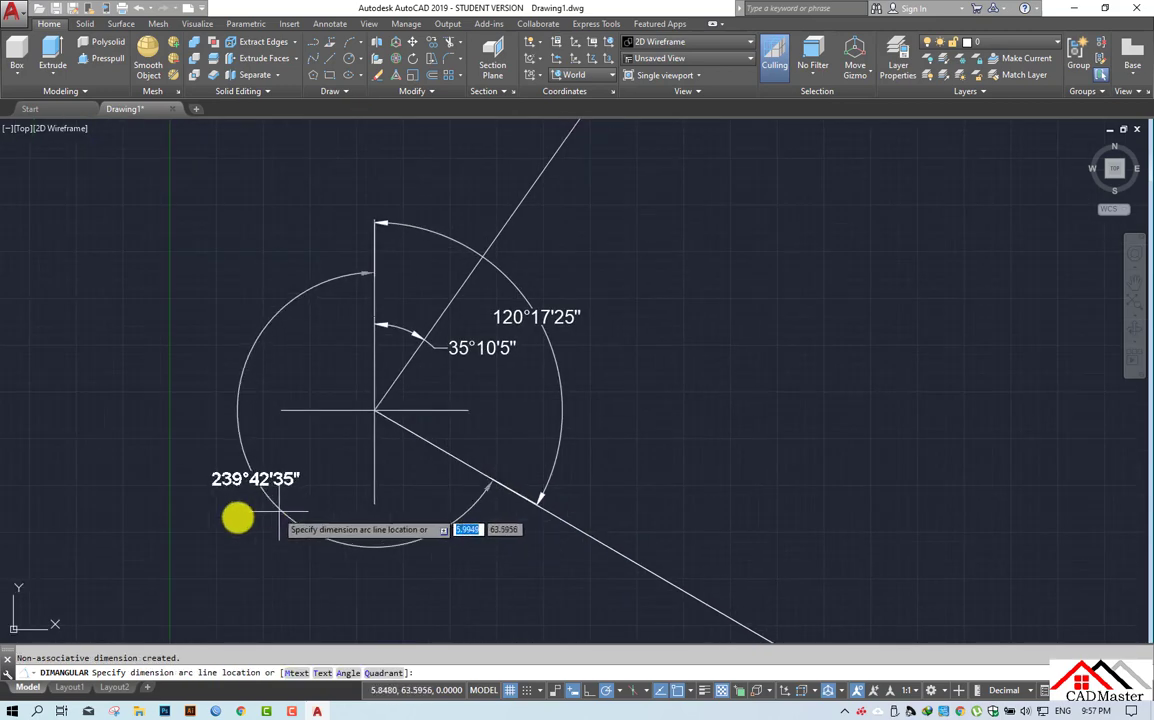
click(222, 517)
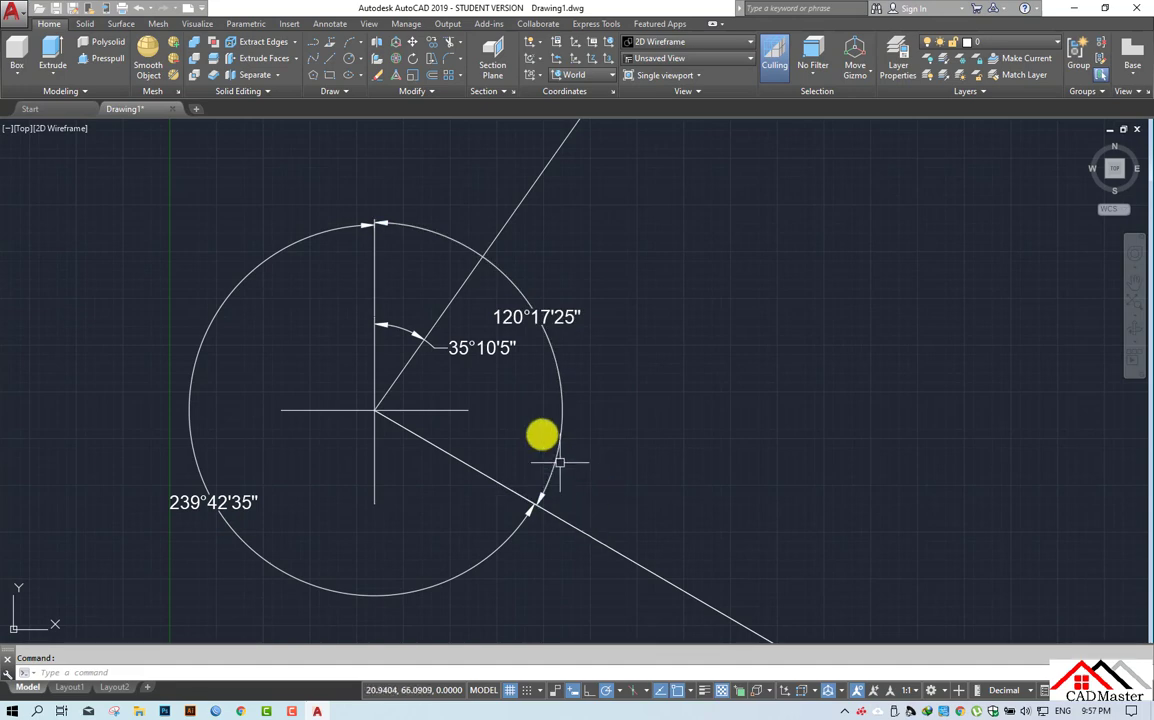
Compare the clockwise and counterclockwise angle dimensions at the inner corner and inspect the neighbouring corners of the traverse.
mouse_move(461, 283)
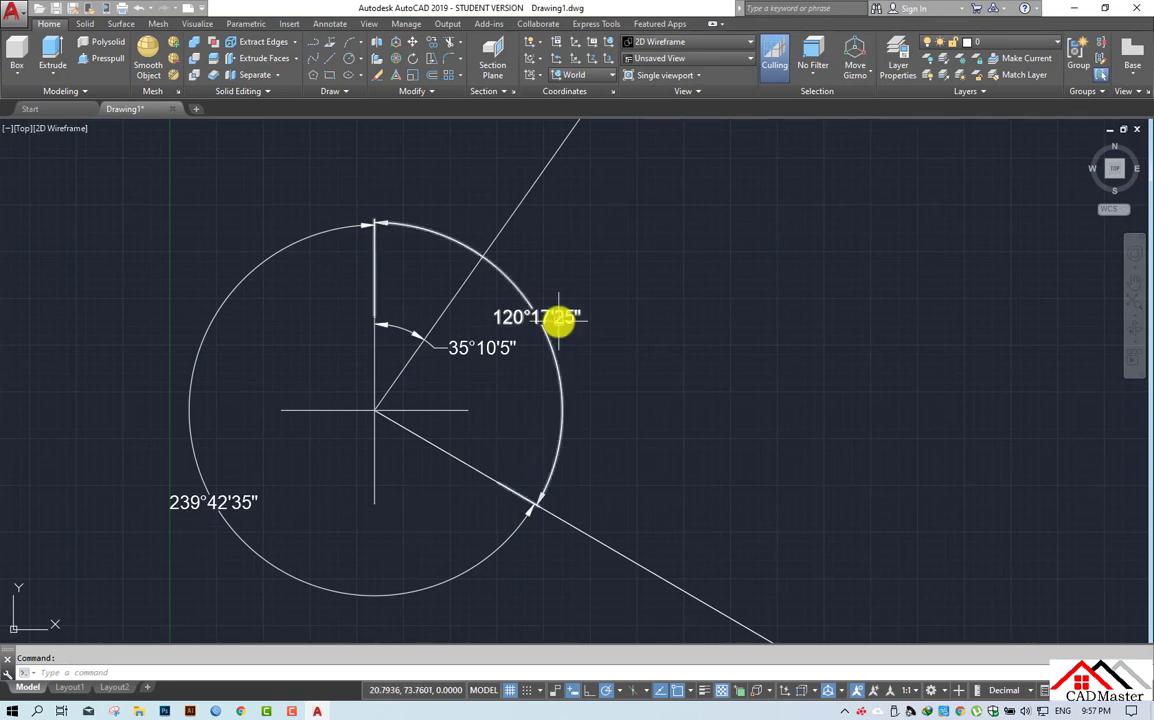
scroll(559, 318, down, 4)
scroll(577, 321, down, 3)
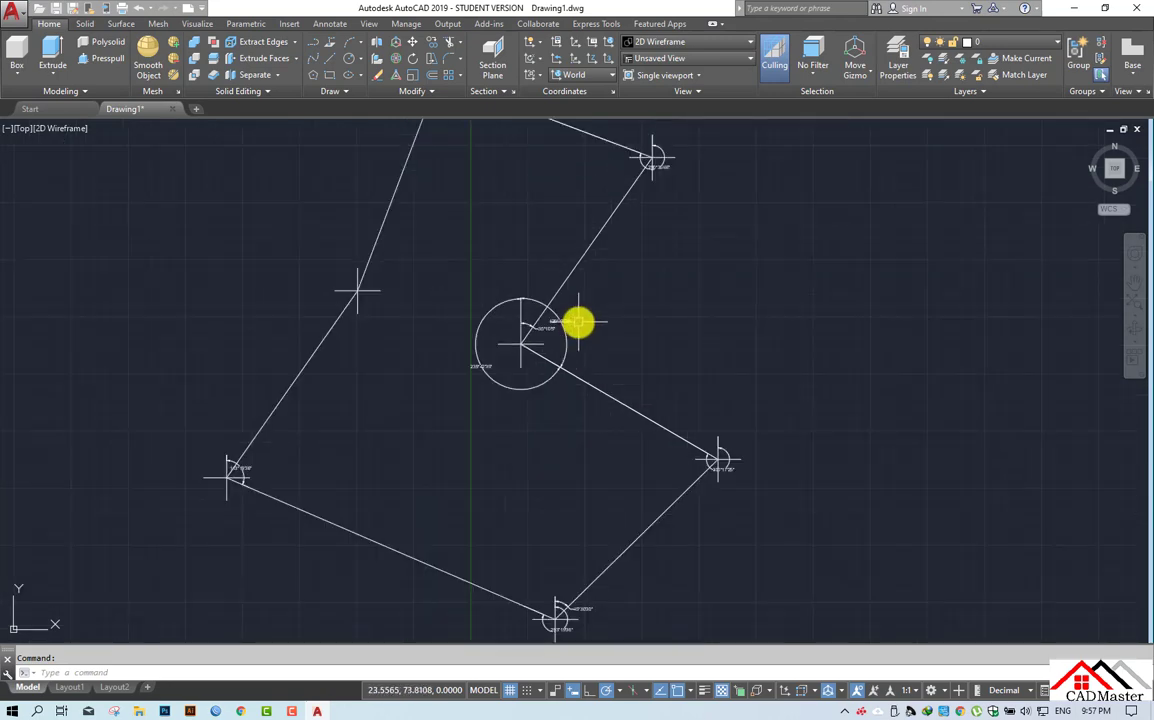
mouse_move(599, 300)
middle_down()
mouse_move(587, 371)
mouse_move(559, 428)
middle_up()
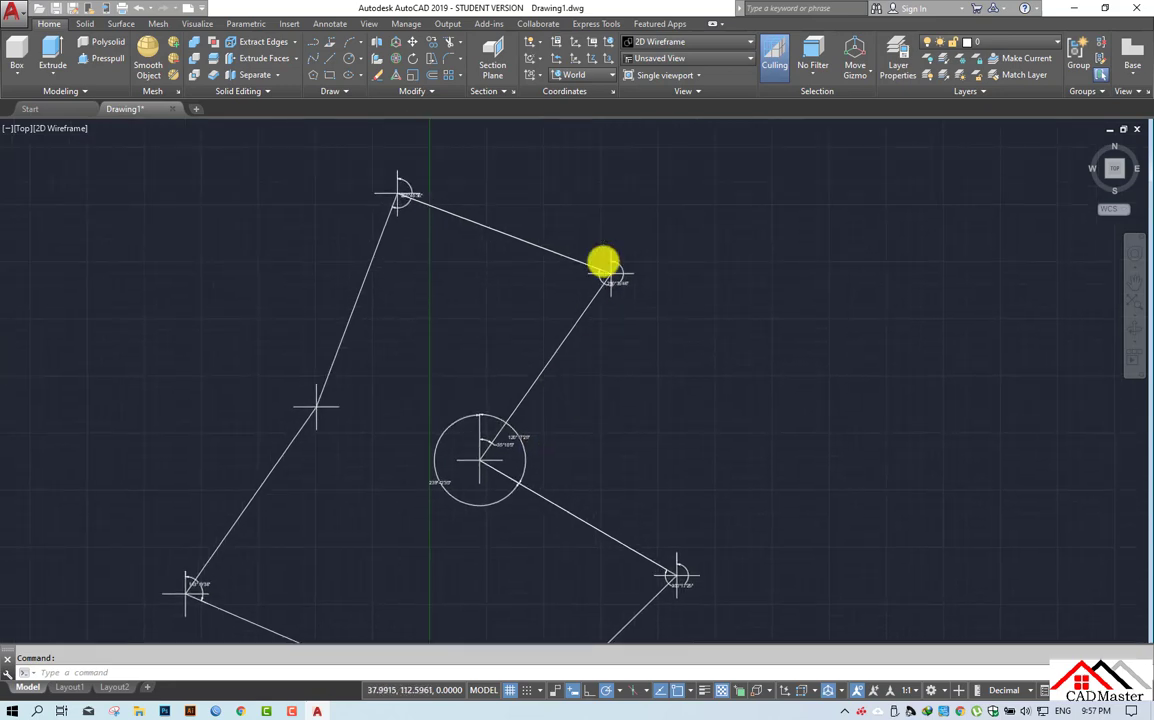
scroll(604, 261, up, 5)
mouse_move(220, 323)
middle_down()
mouse_move(551, 538)
mouse_move(587, 507)
mouse_move(567, 278)
middle_up()
scroll(567, 278, down, 4)
mouse_move(547, 369)
middle_down()
mouse_move(520, 330)
mouse_move(515, 273)
middle_up()
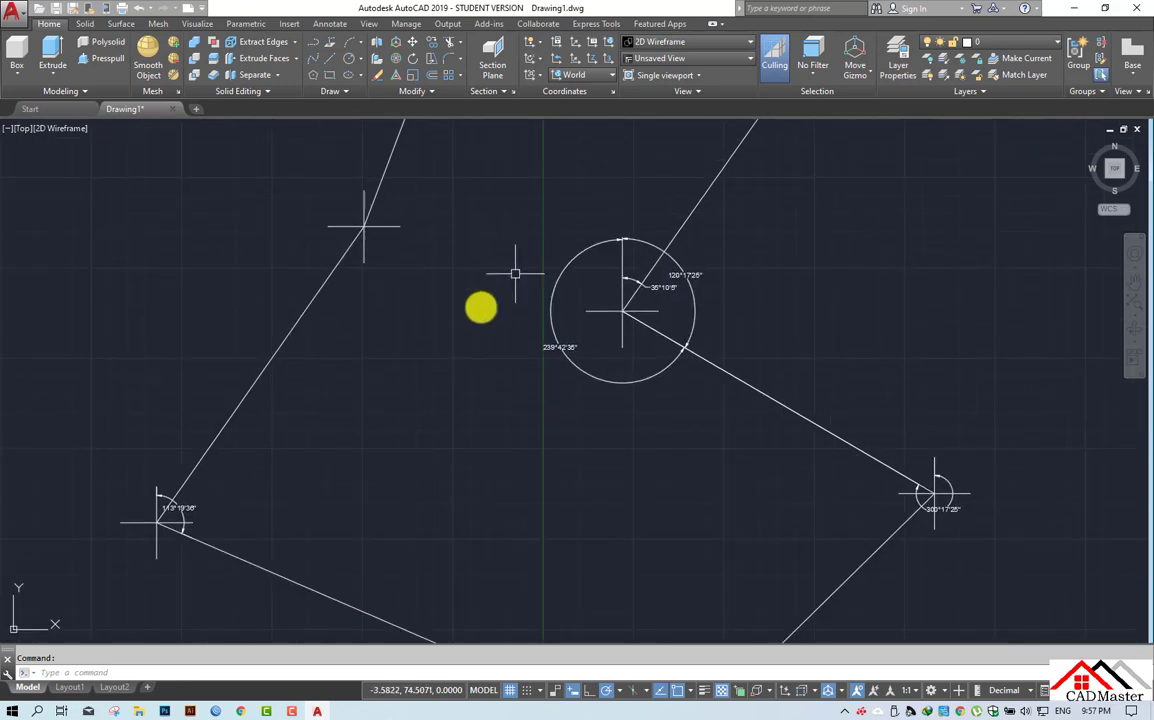
Dimension the bearing at the western side's middle corner by vertex, from the cross's north end clockwise to the southwest-running boundary line.
middle_drag(445, 318, 443, 438)
scroll(410, 392, up, 6)
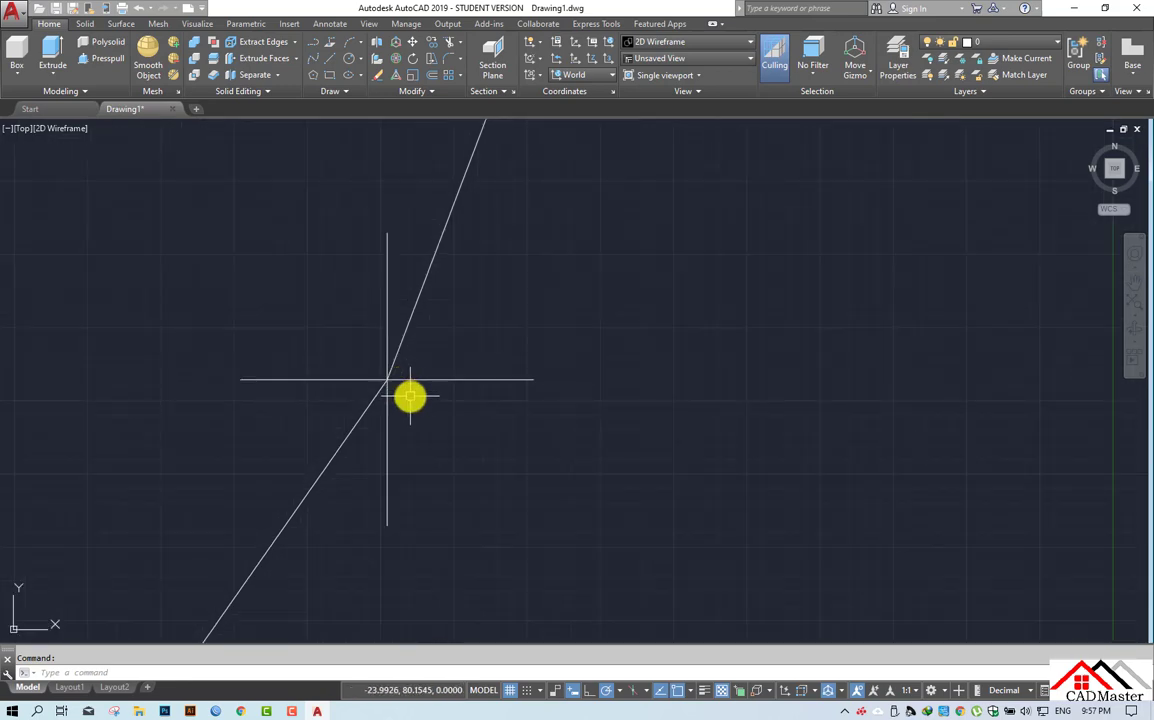
middle_drag(410, 399, 448, 432)
key(Return)
key(Return)
click(424, 410)
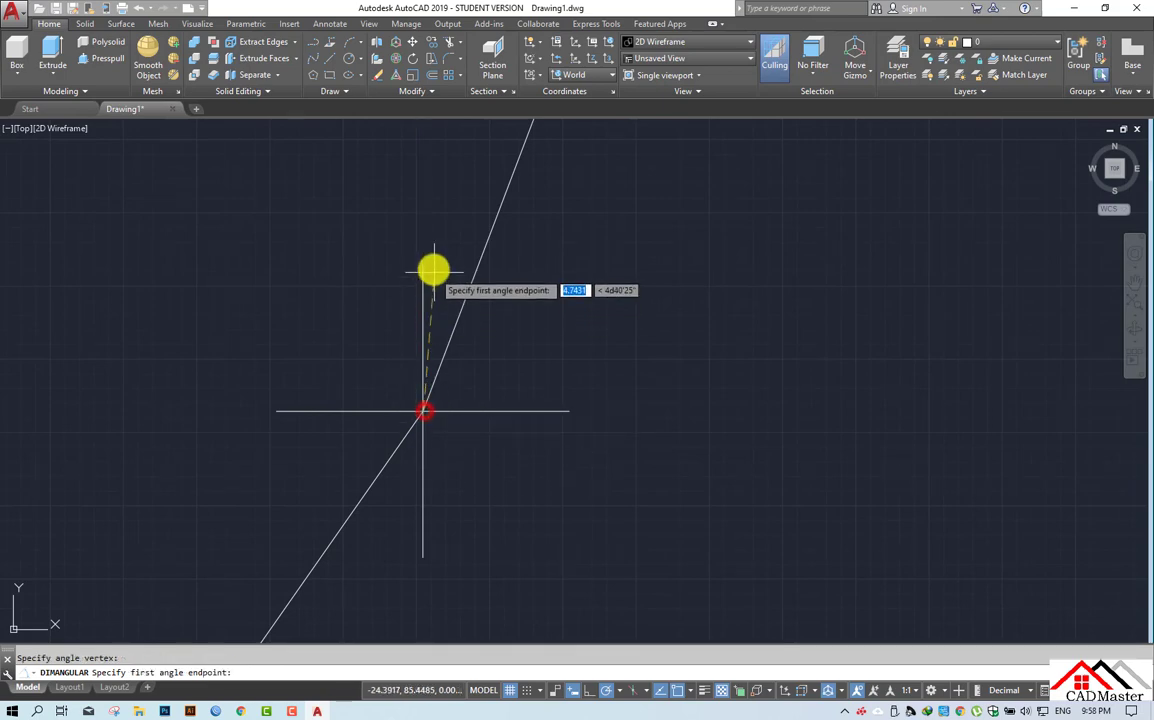
click(422, 262)
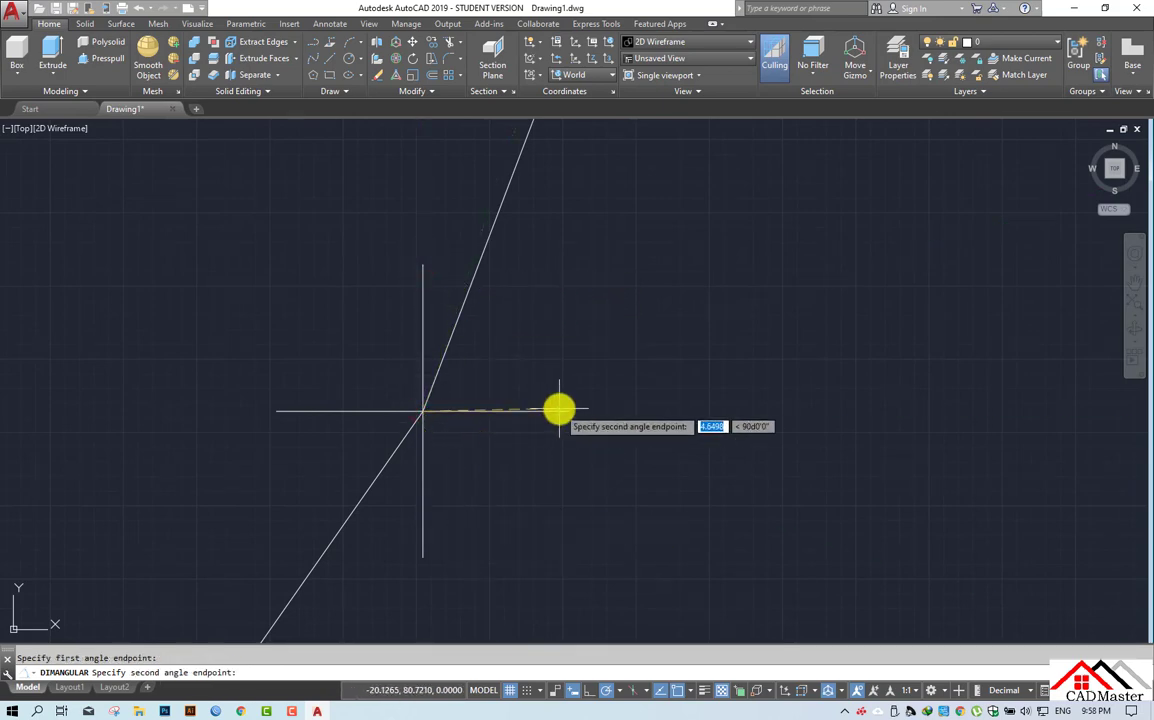
click(295, 591)
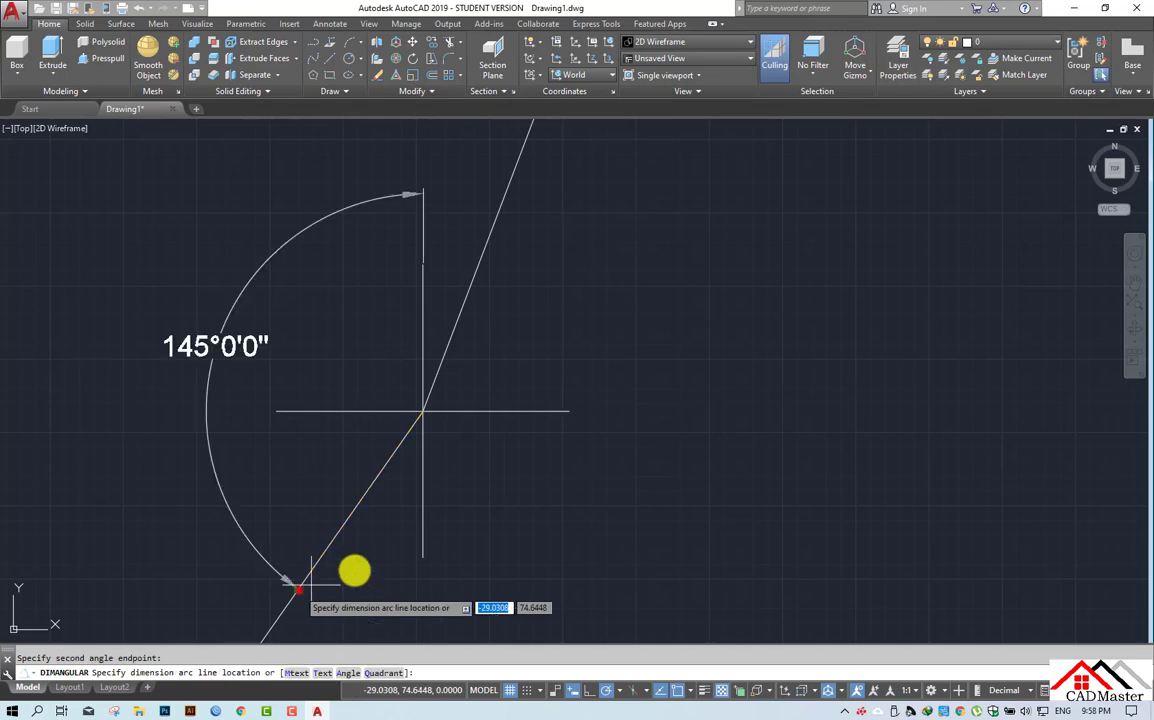
click(478, 505)
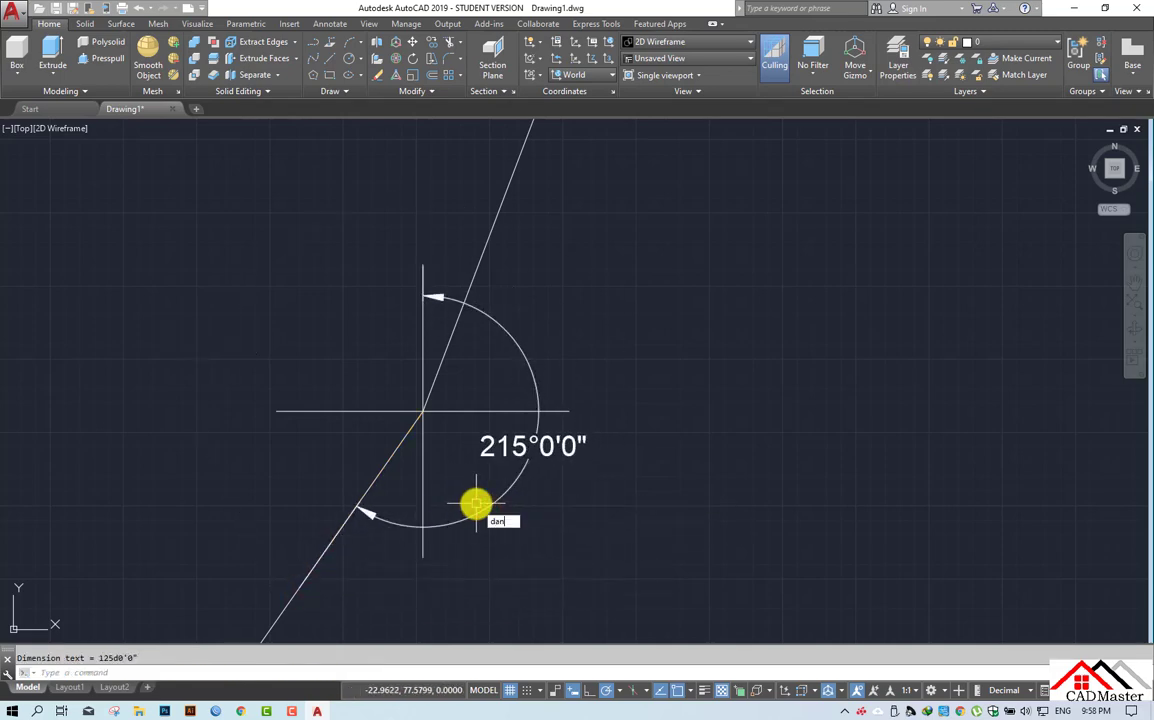
Dimension the same middle corner's counterclockwise angle to the southwest-running line by vertex, placing its arc on the west side to complete the circle.
key(Return)
key(Return)
click(424, 411)
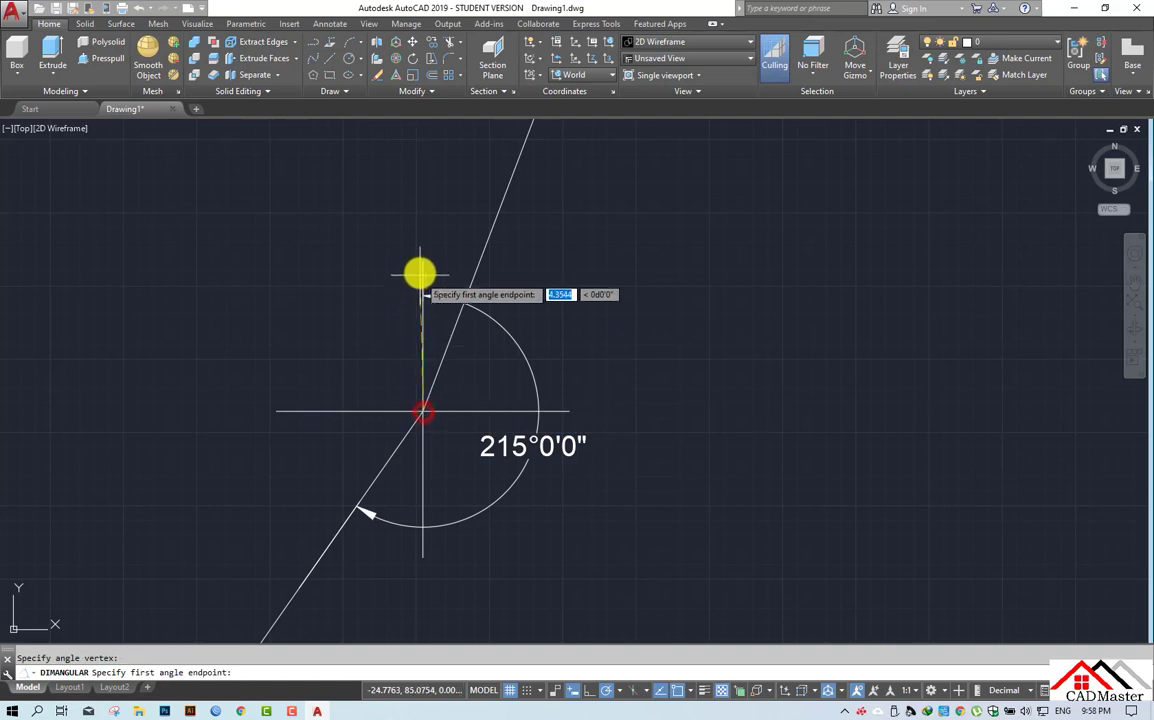
click(423, 268)
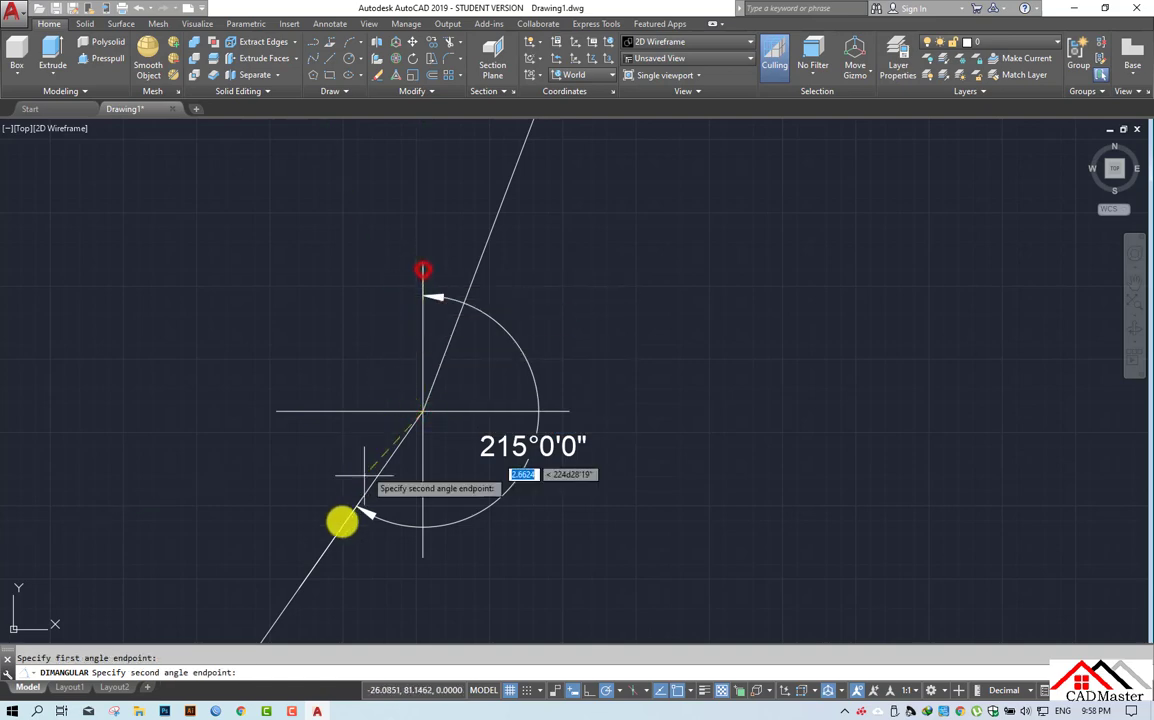
click(316, 568)
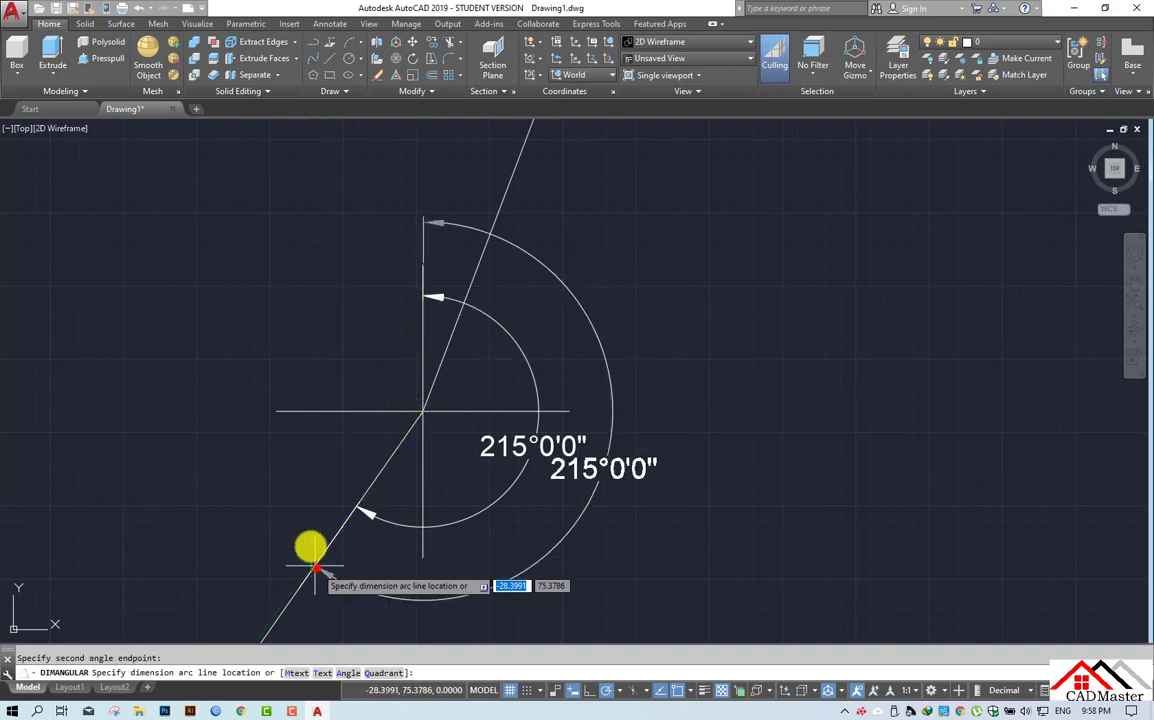
click(308, 433)
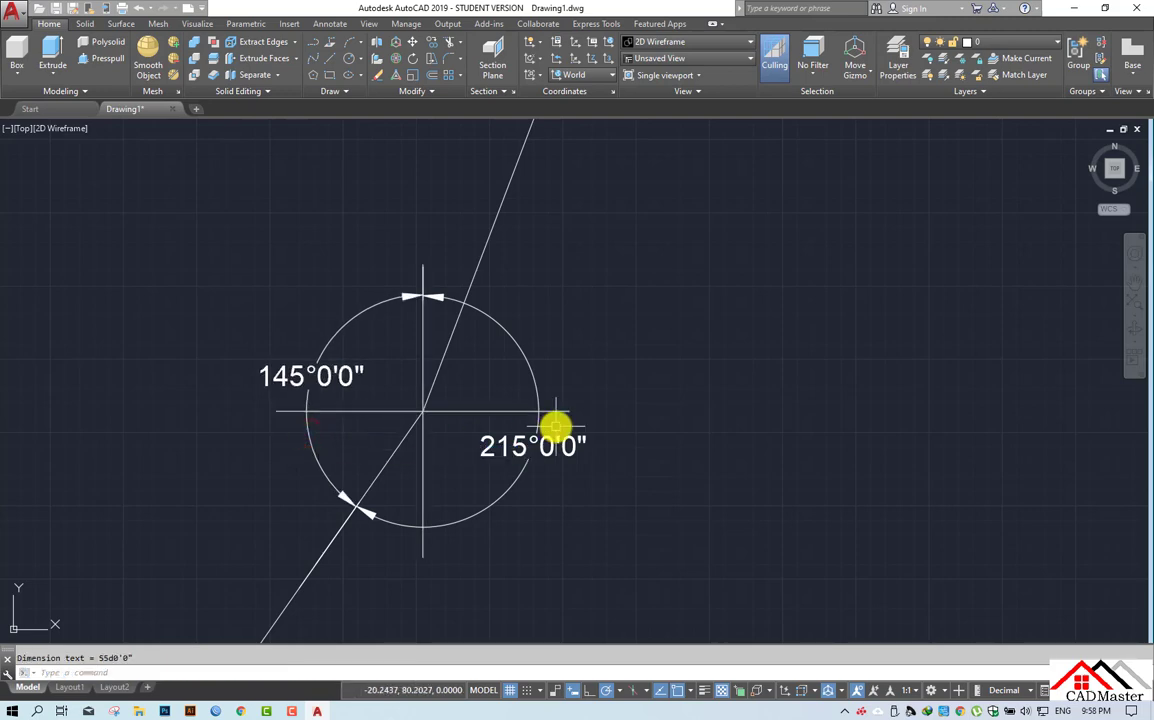
Compare the paired clockwise and counterclockwise angle dimensions at the western middle corner and the inner corner.
scroll(588, 367, down, 3)
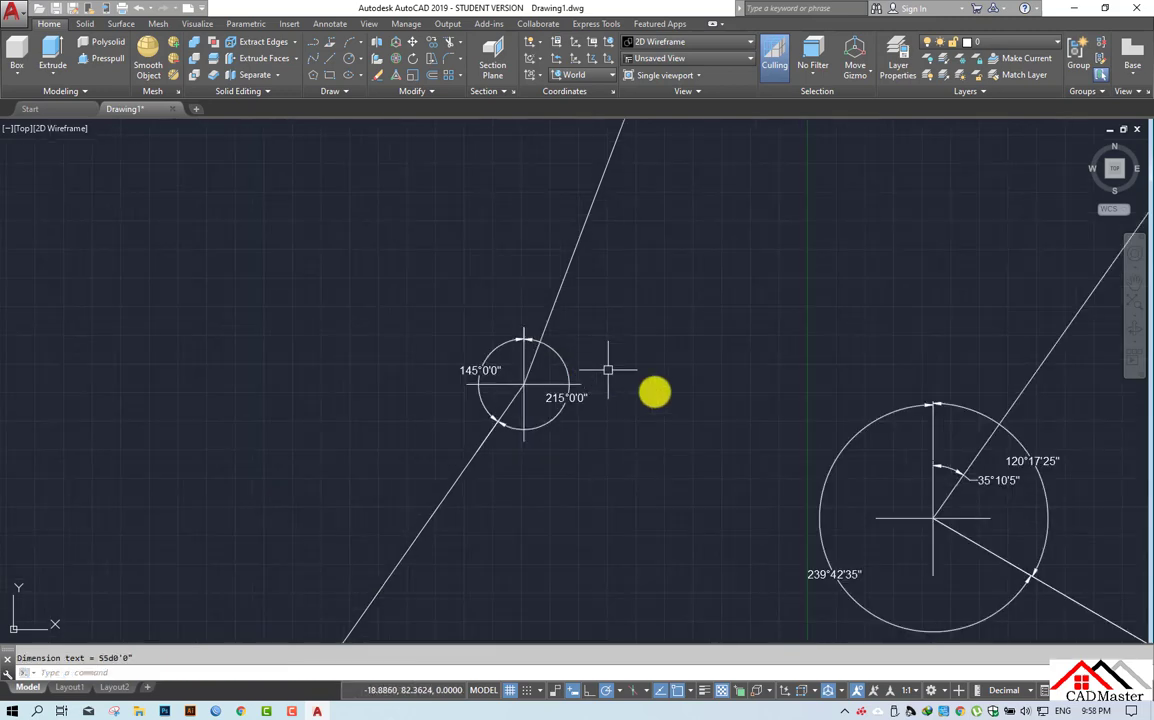
middle_drag(735, 458, 376, 301)
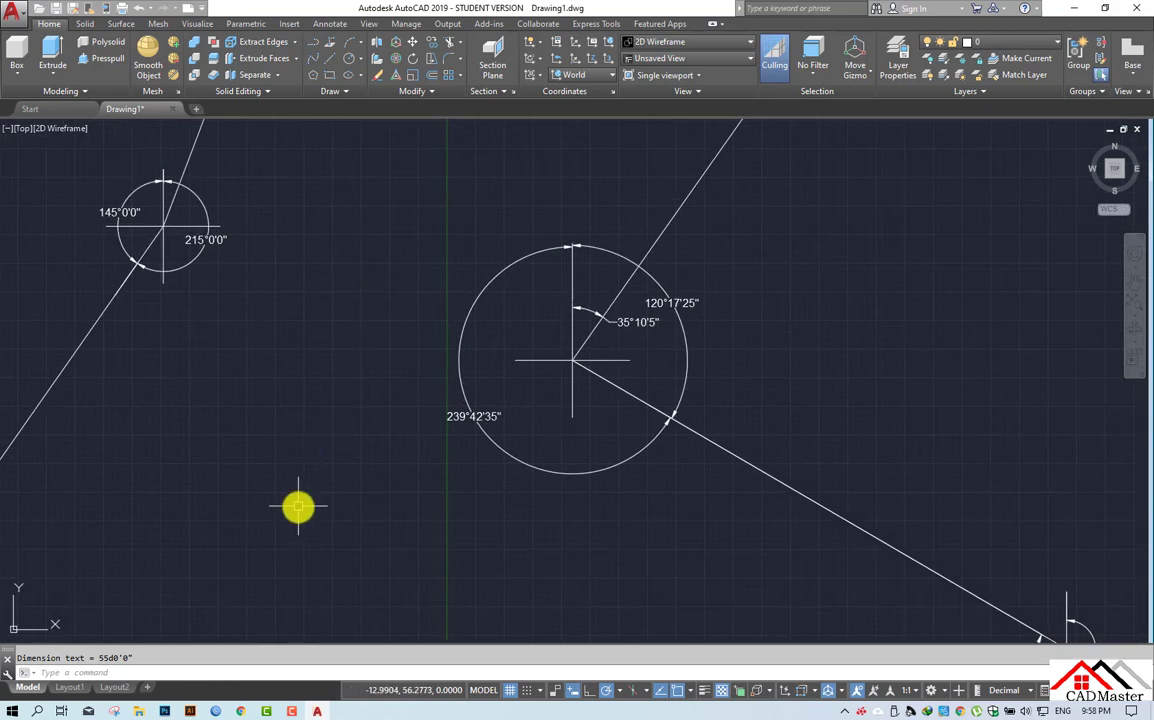
middle_drag(299, 505, 530, 316)
scroll(436, 327, down, 2)
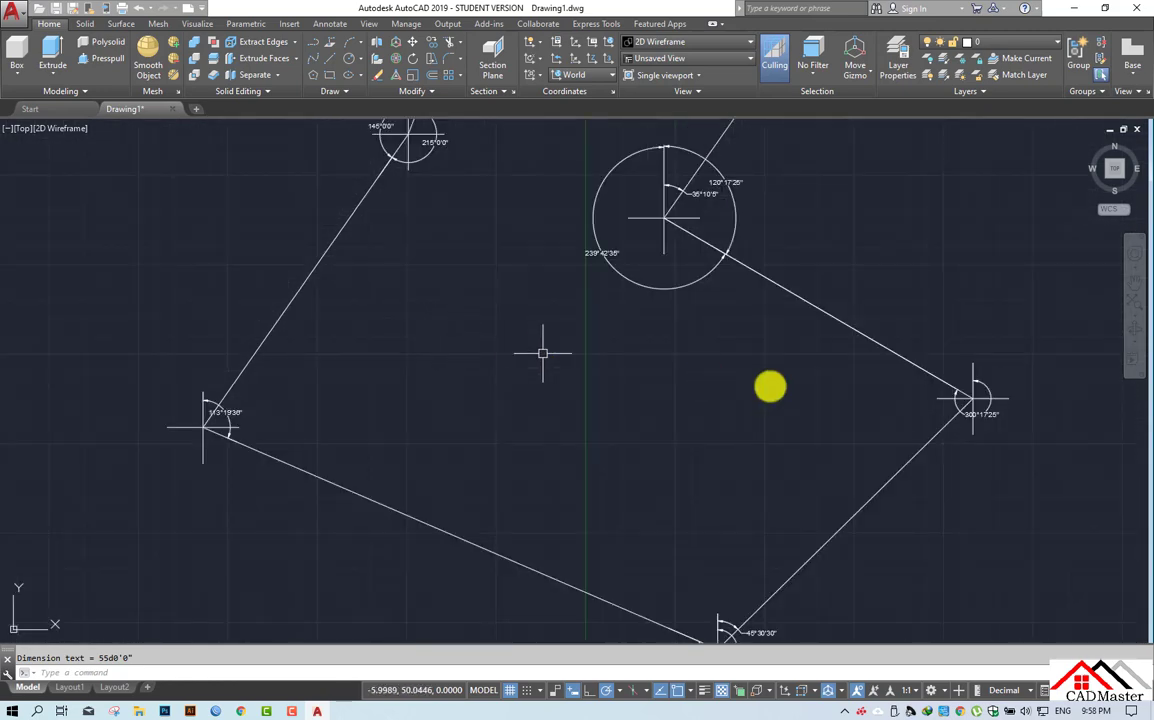
middle_drag(833, 373, 708, 507)
mouse_move(734, 212)
middle_down()
mouse_move(734, 366)
mouse_move(747, 412)
mouse_move(736, 450)
mouse_move(667, 420)
mouse_move(659, 325)
middle_up()
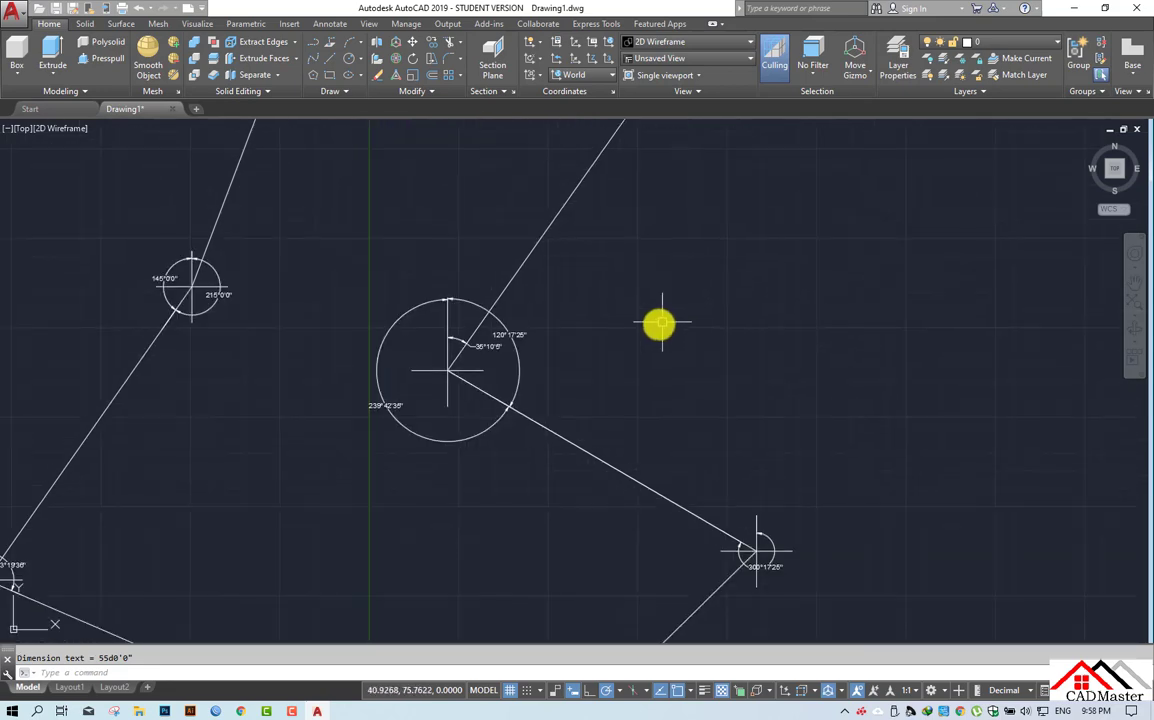
middle_drag(521, 513, 592, 455)
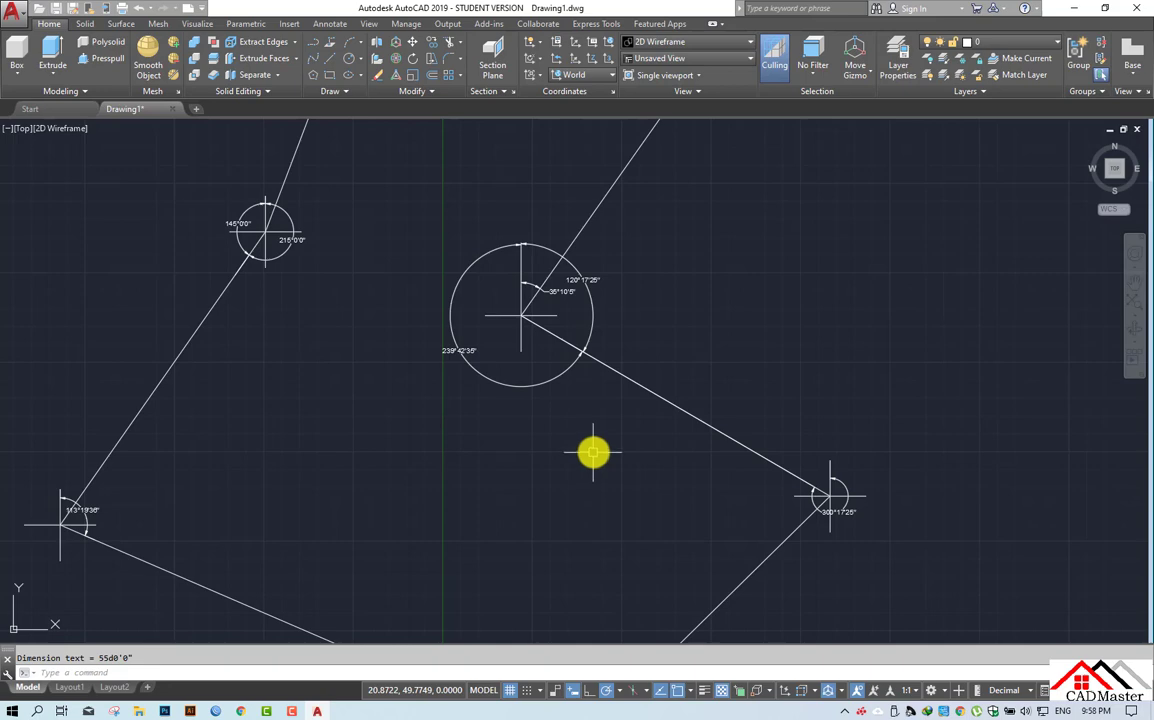
middle_drag(327, 425, 408, 528)
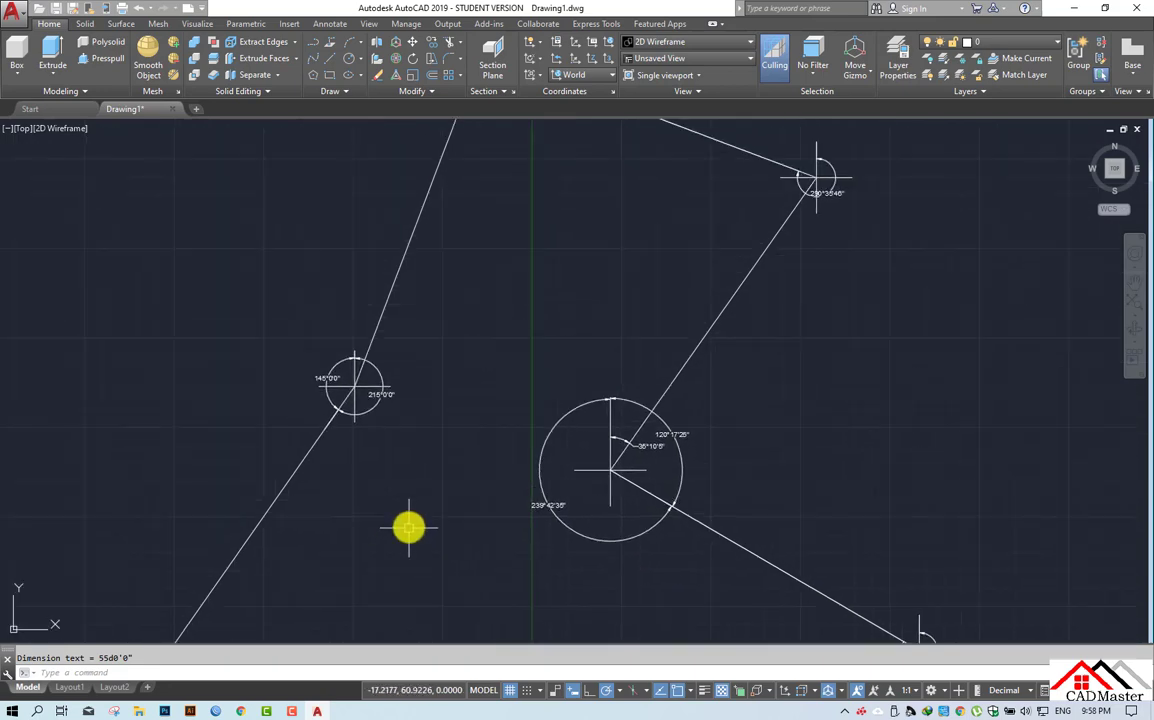
scroll(330, 368, up, 5)
scroll(551, 451, down, 3)
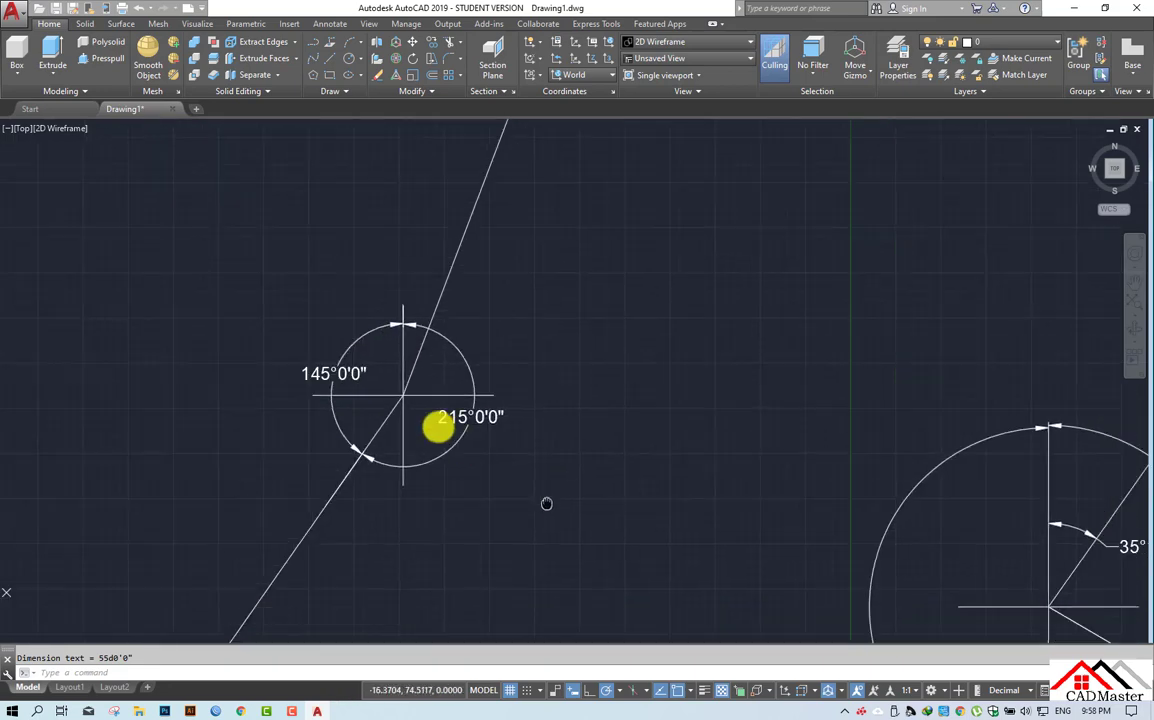
middle_drag(546, 503, 386, 350)
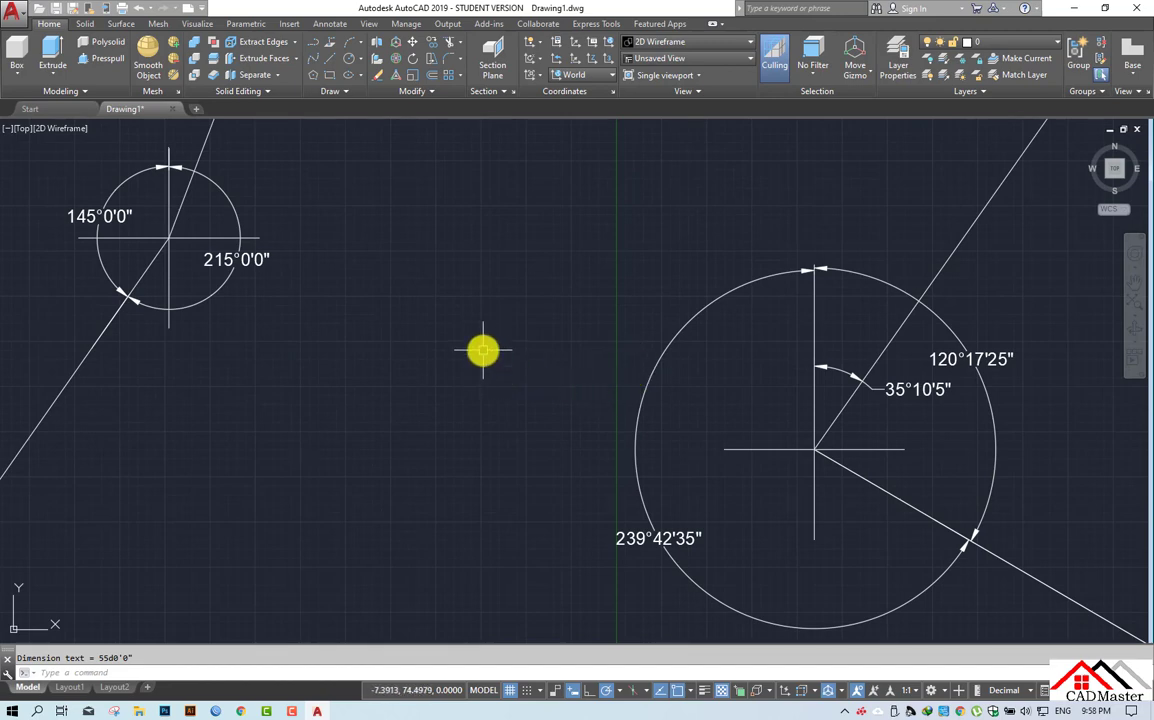
Review the bearing dimensions around the corners and view the complete closed traverse.
scroll(483, 350, down, 2)
middle_drag(477, 308, 379, 575)
mouse_move(620, 380)
middle_down()
mouse_move(444, 448)
mouse_move(462, 435)
middle_up()
middle_drag(327, 551, 513, 317)
middle_drag(414, 513, 391, 402)
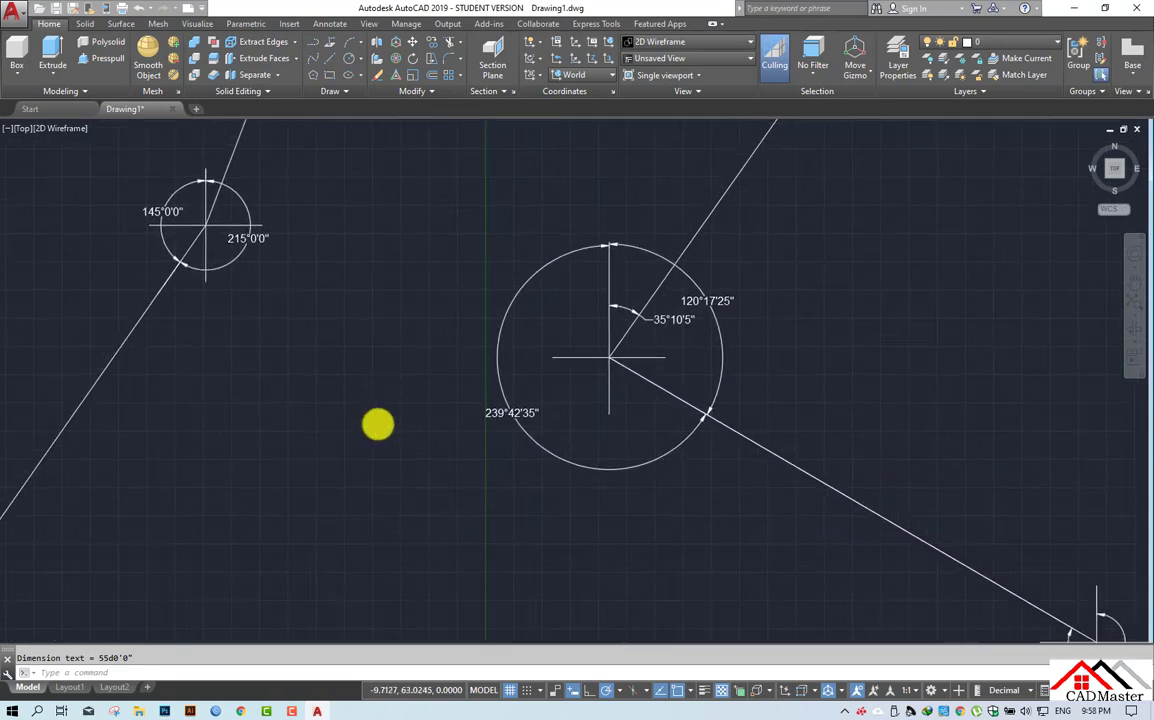
scroll(374, 425, down, 2)
middle_drag(312, 518, 422, 374)
mouse_move(482, 466)
middle_down()
mouse_move(489, 400)
mouse_move(443, 320)
middle_up()
middle_drag(702, 371, 644, 578)
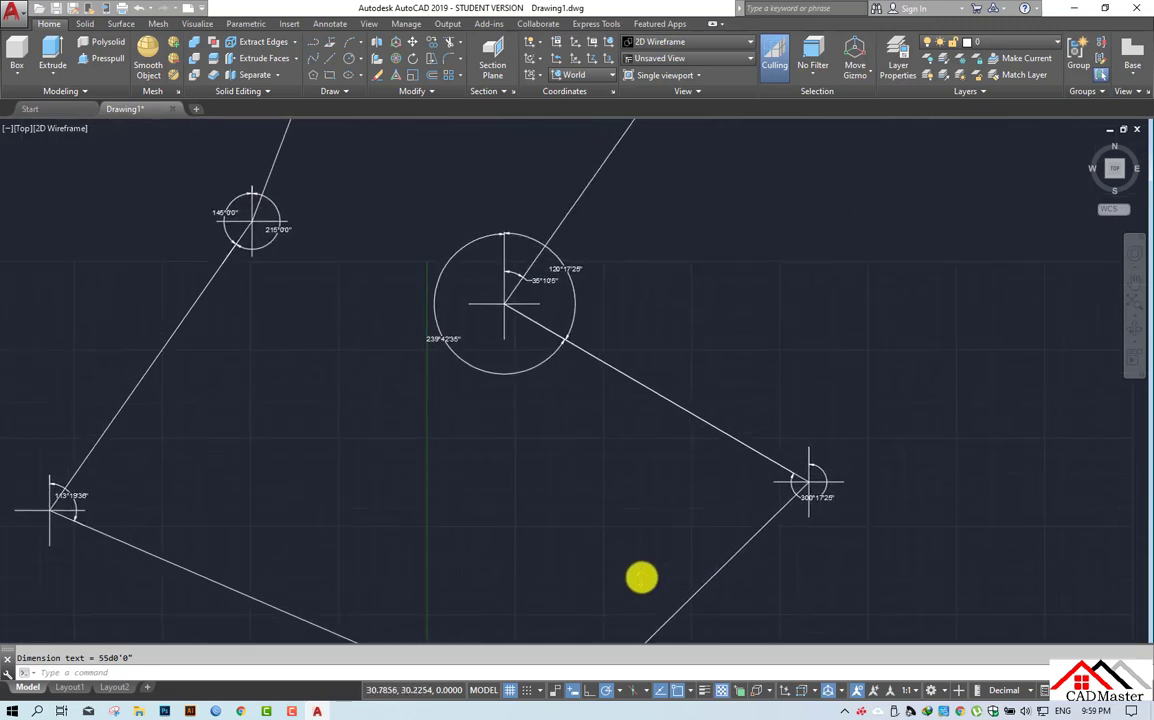
scroll(490, 430, down, 2)
mouse_move(501, 449)
middle_down()
mouse_move(556, 474)
mouse_move(487, 449)
middle_up()
scroll(533, 430, down, 2)
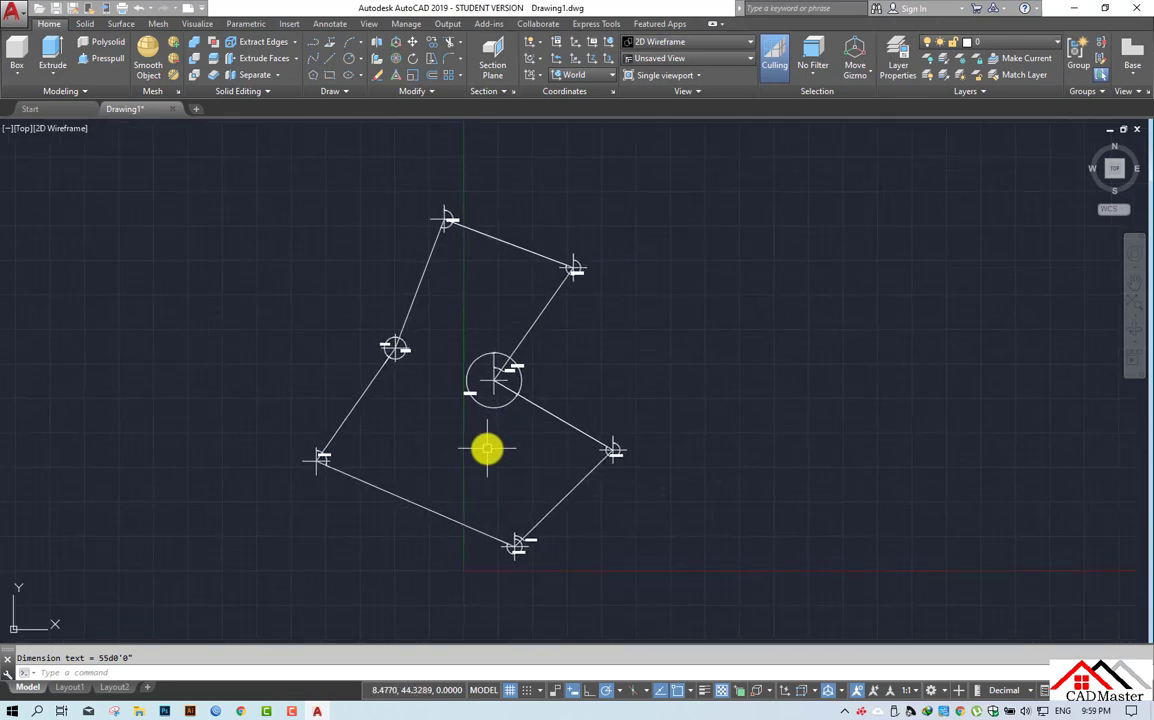